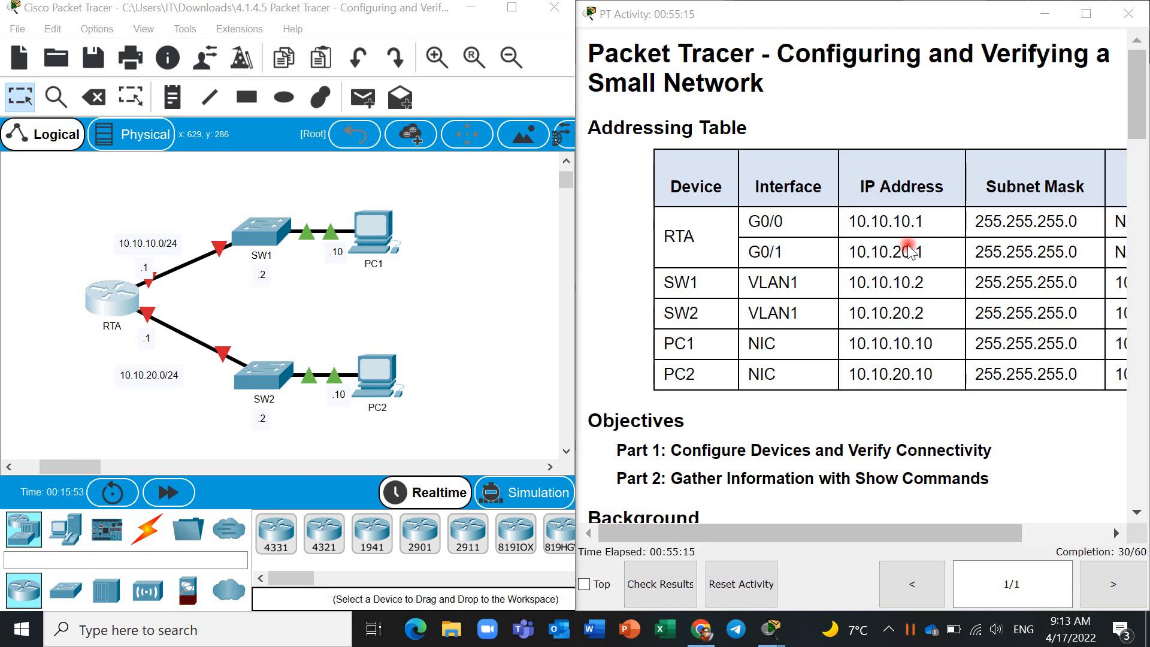
- Read the activity instructions, covering the addressing table, objectives, background and the Step 1 basic configuration requirements for RTA
{"action": "scroll", "coordinate": [901, 279], "scroll_direction": "right", "scroll_amount": 3}
{"action": "scroll", "coordinate": [902, 279], "scroll_direction": "left", "scroll_amount": 2}
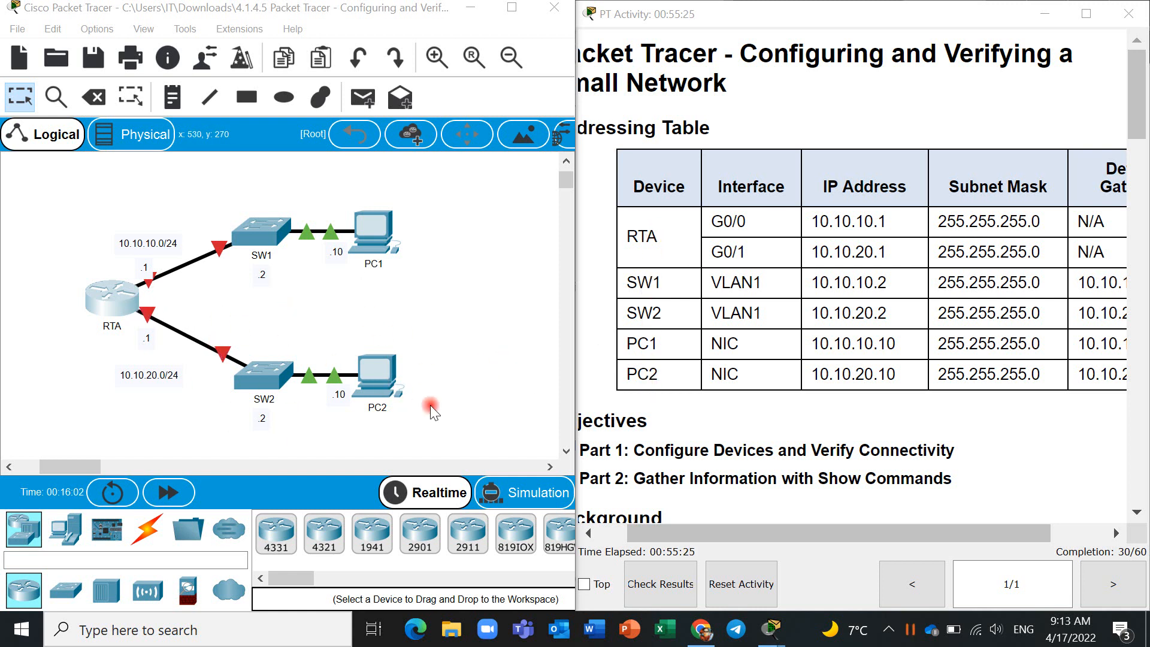
{"action": "scroll", "coordinate": [809, 488], "scroll_direction": "down", "scroll_amount": 3}
{"action": "scroll", "coordinate": [809, 495], "scroll_direction": "left", "scroll_amount": 1}
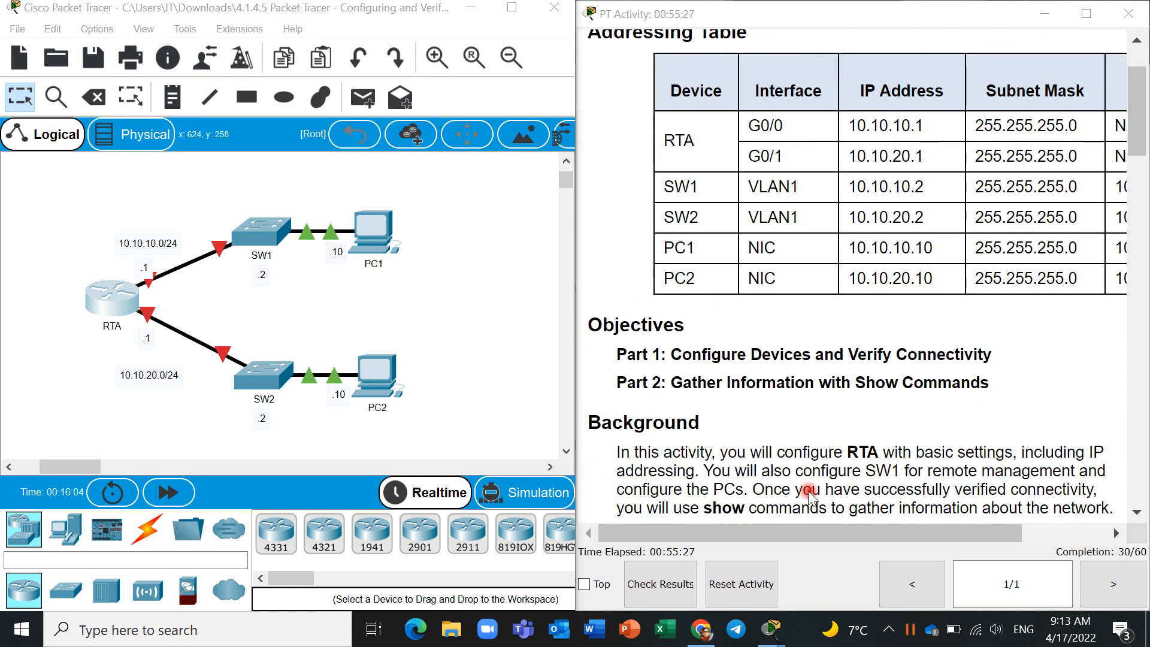
{"action": "scroll", "coordinate": [809, 494], "scroll_direction": "down", "scroll_amount": 2}
{"action": "scroll", "coordinate": [800, 316], "scroll_direction": "down", "scroll_amount": 1}
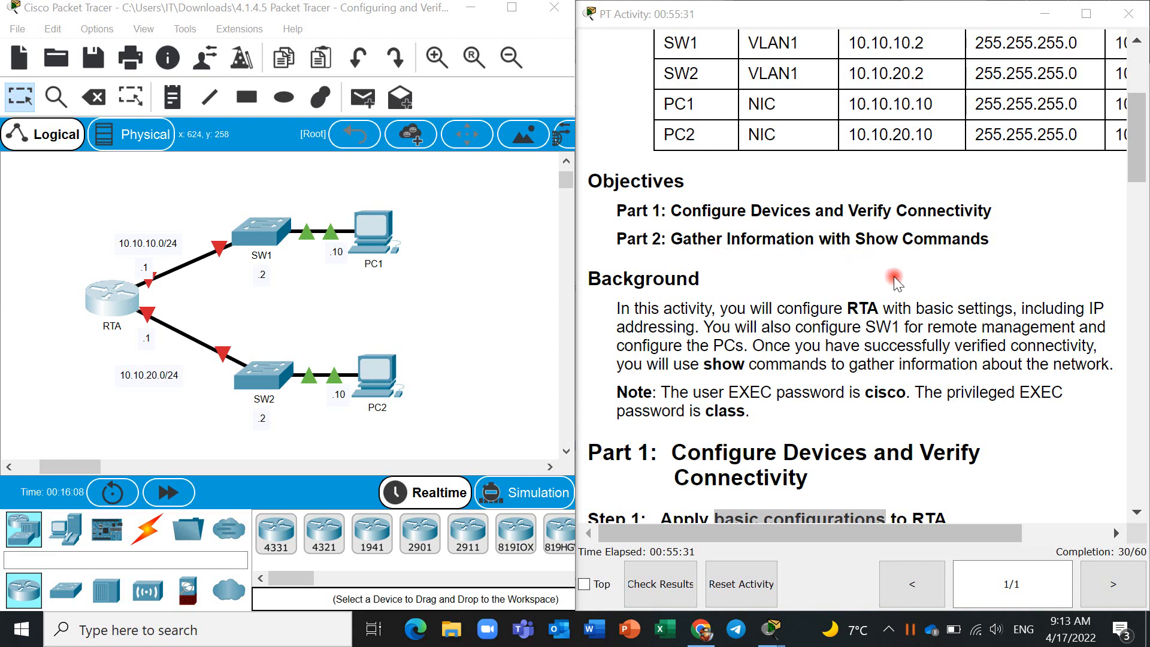
{"action": "scroll", "coordinate": [922, 289], "scroll_direction": "down", "scroll_amount": 3}
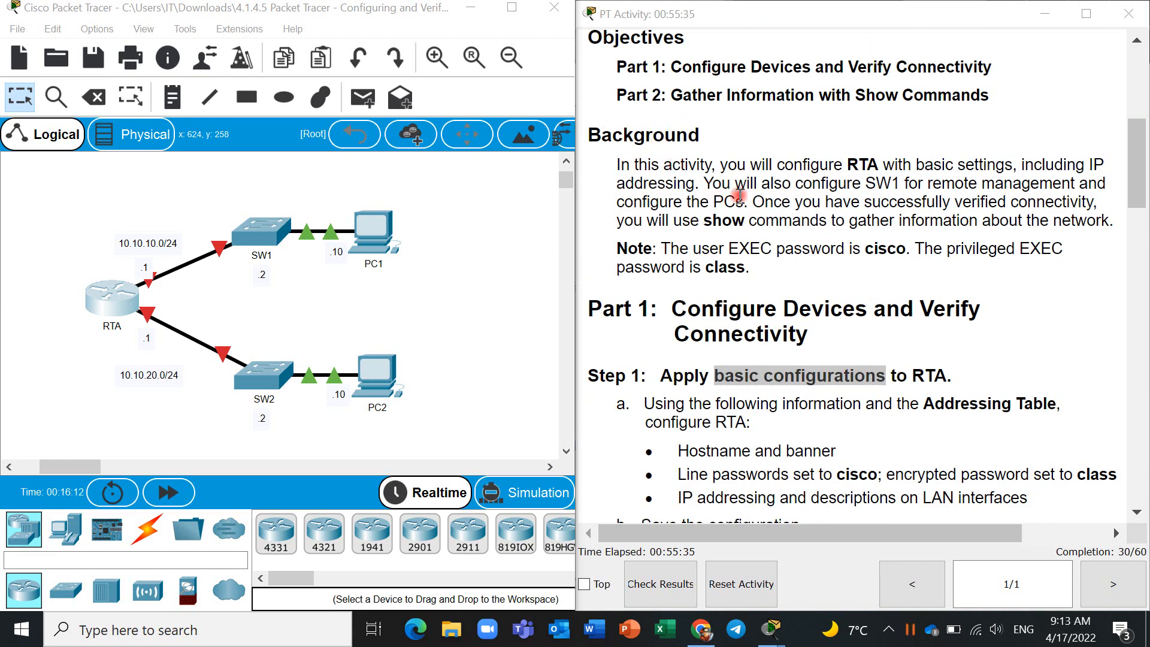
{"action": "scroll", "coordinate": [777, 298], "scroll_direction": "down", "scroll_amount": 1}
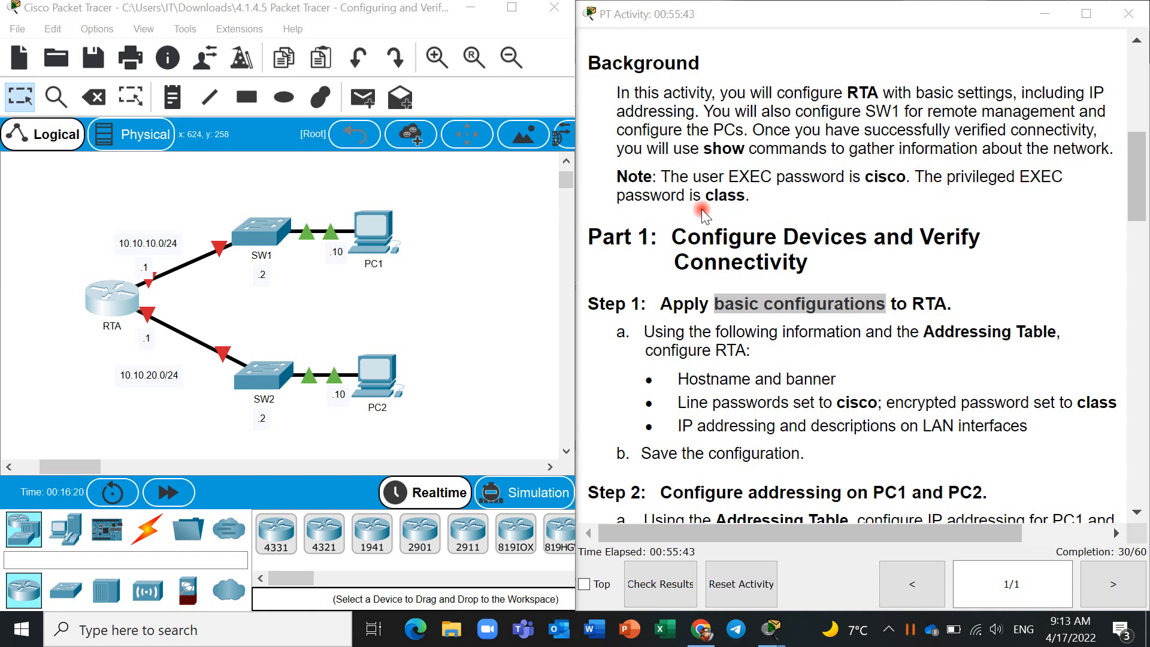
{"action": "scroll", "coordinate": [760, 282], "scroll_direction": "down", "scroll_amount": 2}
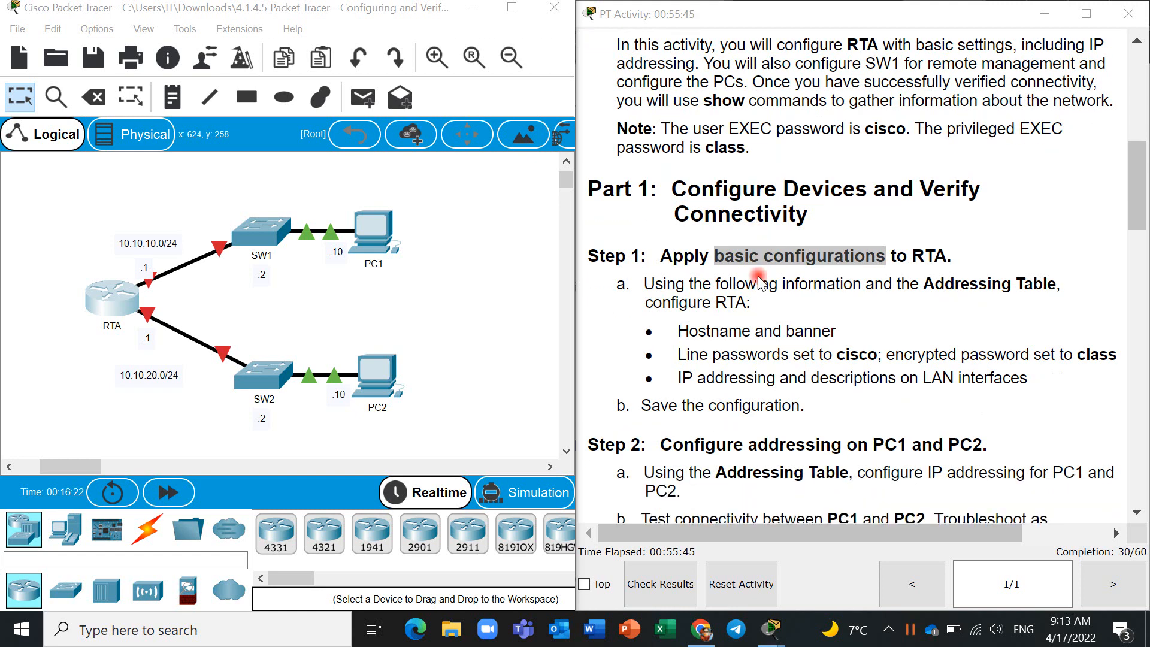
{"action": "scroll", "coordinate": [760, 282], "scroll_direction": "down", "scroll_amount": 1}
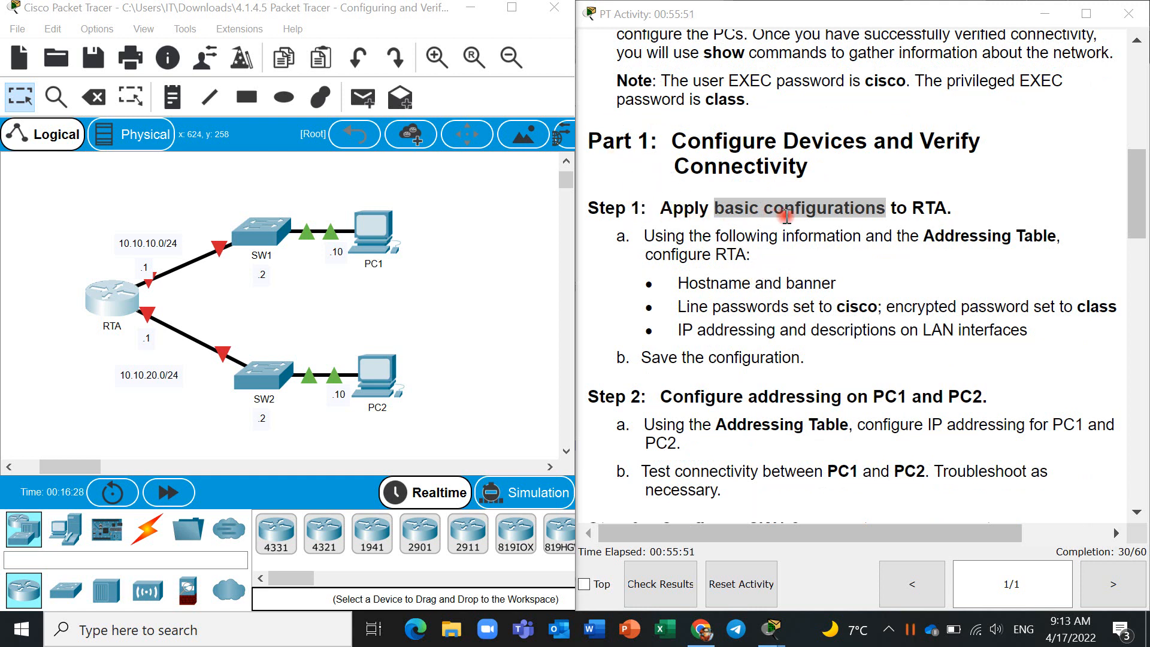
{"action": "left_click", "coordinate": [858, 211]}
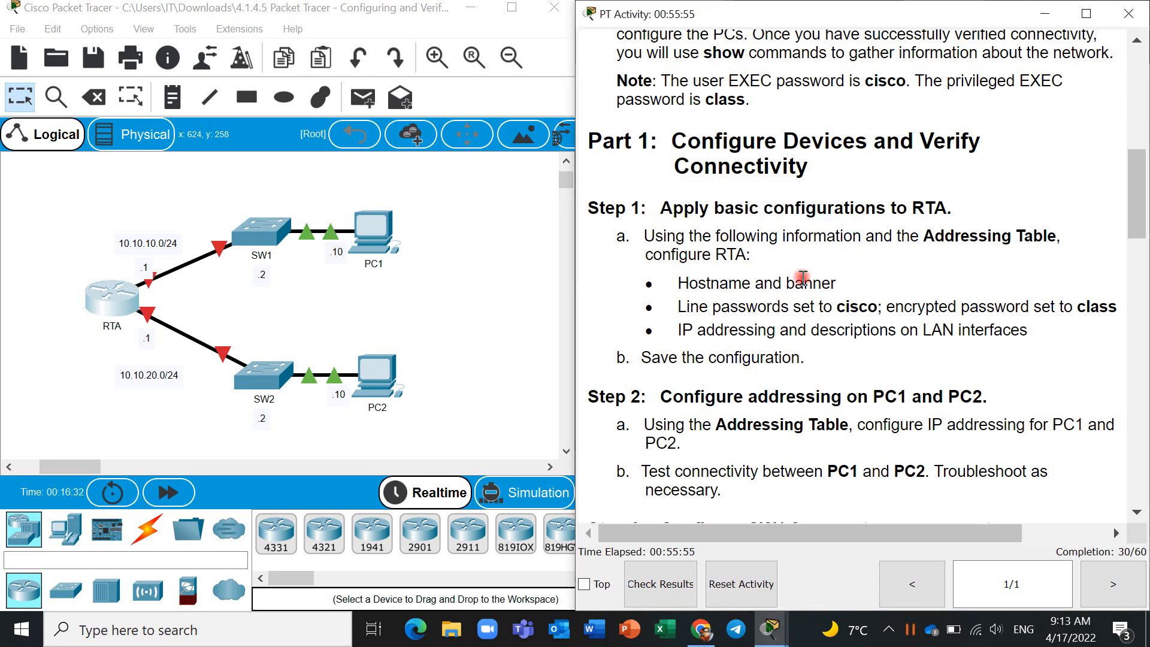
{"action": "left_click_drag", "start_coordinate": [679, 282], "coordinate": [842, 287]}
{"action": "triple_click", "coordinate": [683, 307]}
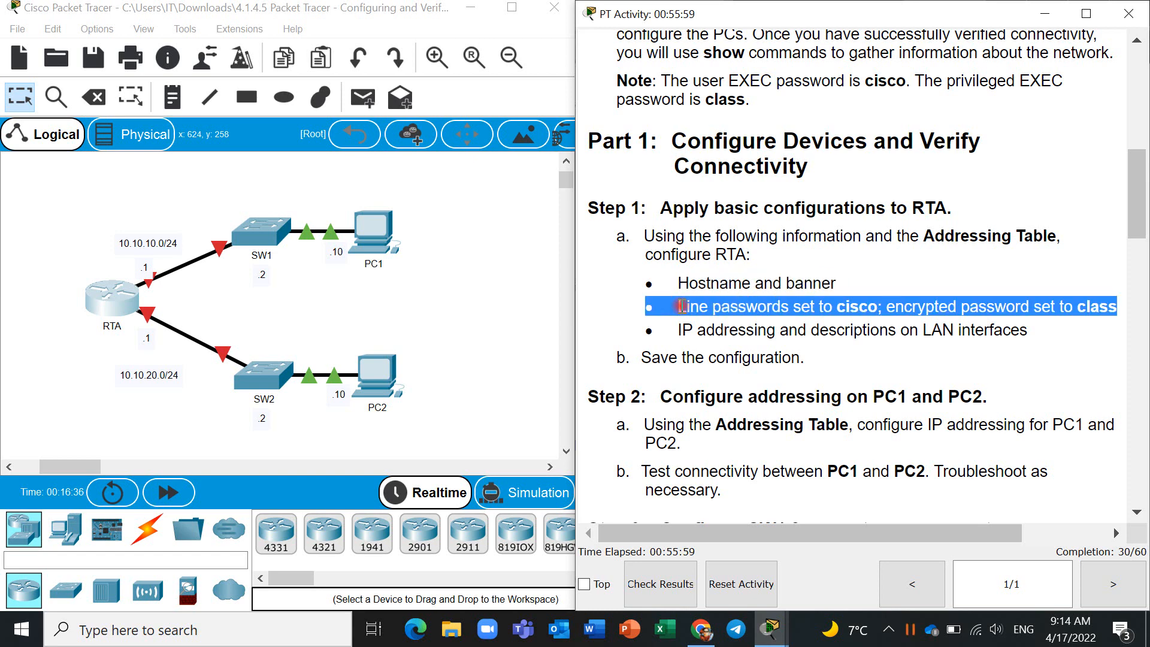
{"action": "double_click", "coordinate": [737, 306]}
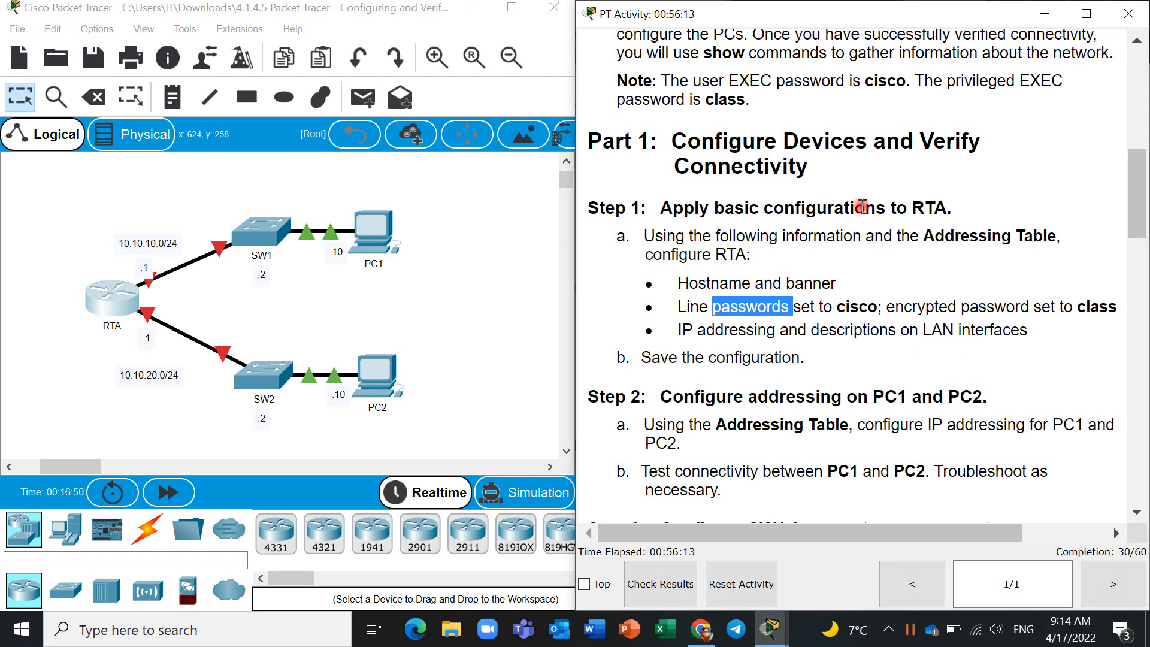
{"action": "double_click", "coordinate": [917, 209]}
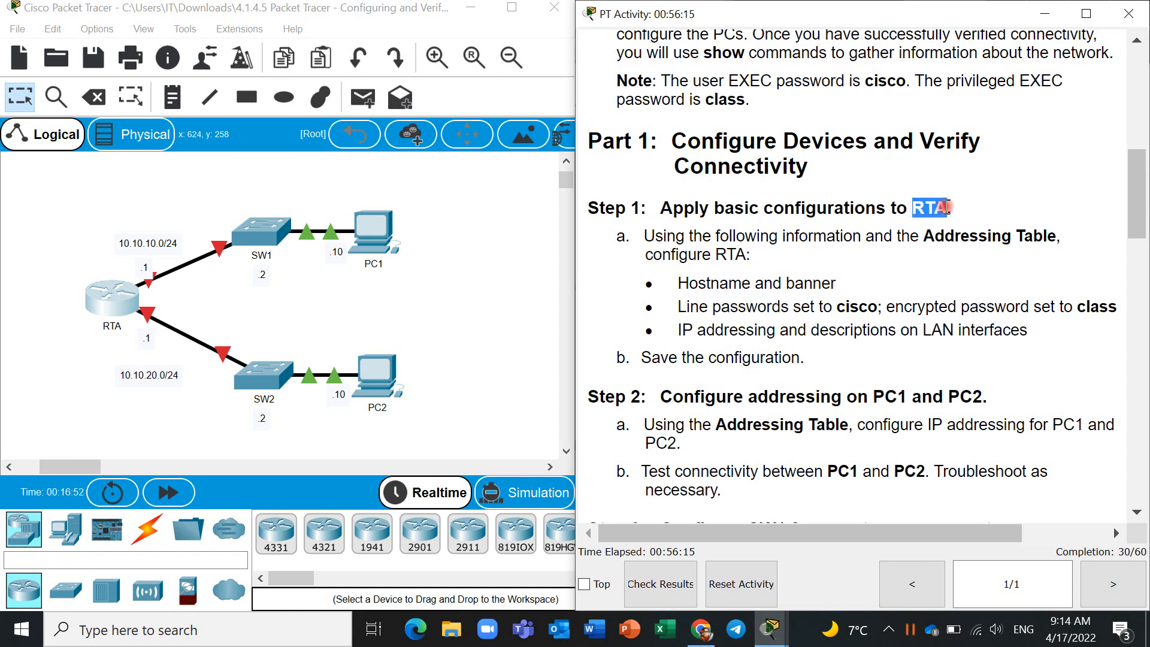
- Open RTA's command line, enter privileged EXEC mode with the enable password, and enter global configuration mode
{"action": "left_click", "coordinate": [131, 299]}
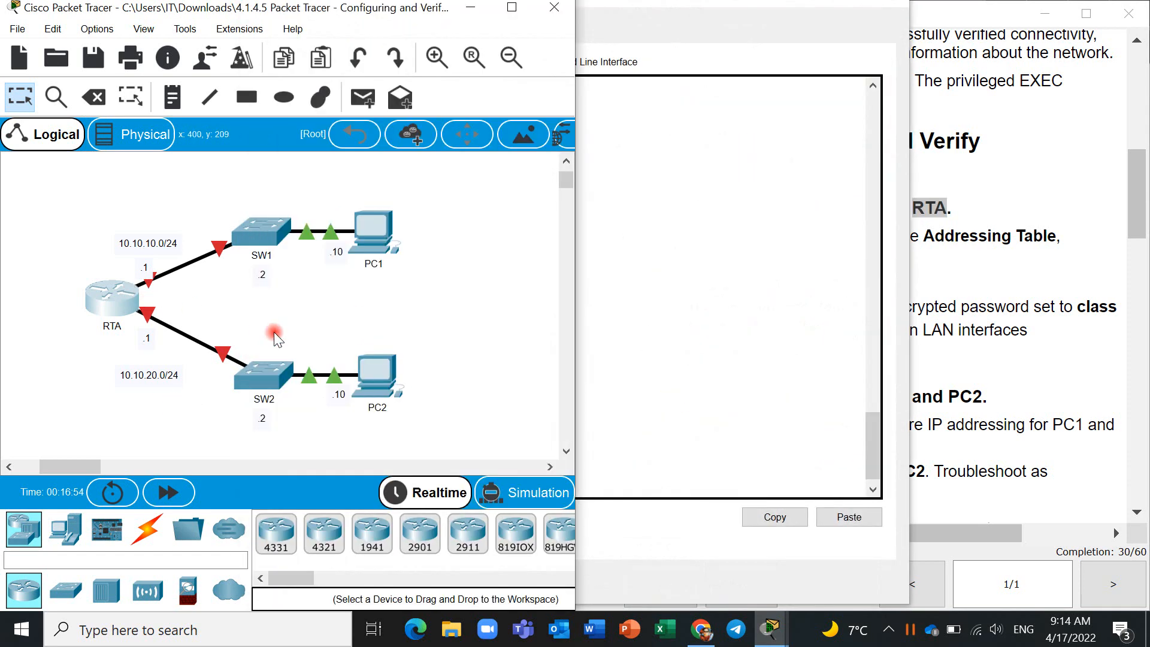
{"action": "left_click", "coordinate": [627, 406]}
{"action": "key", "text": "Return"}
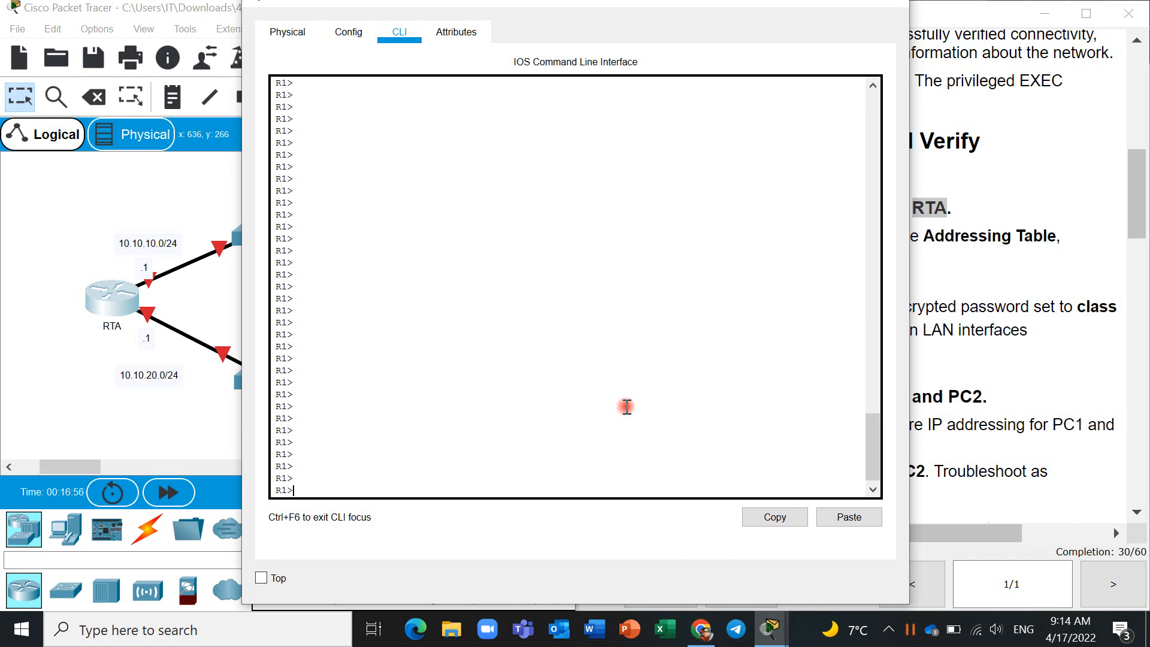
{"action": "type", "text": "en"}
{"action": "key", "text": "Return"}
{"action": "key", "text": "Return"}
{"action": "key", "text": "Return"}
{"action": "type", "text": "conf "}
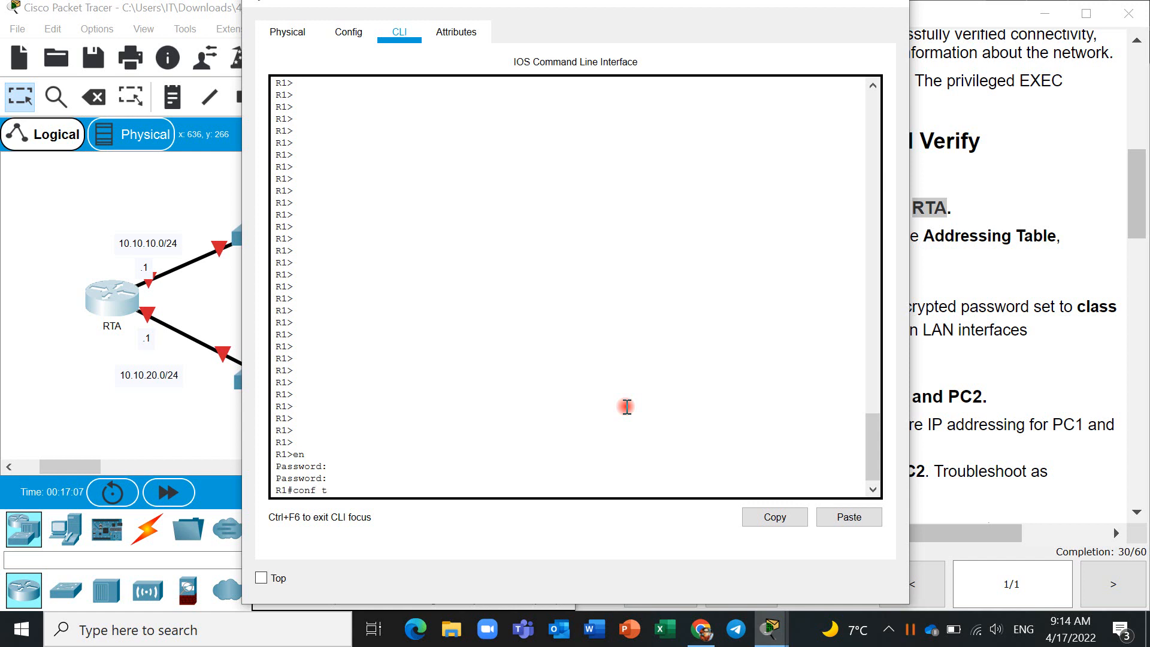
{"action": "type", "text": "t"}
{"action": "key", "text": "Return"}
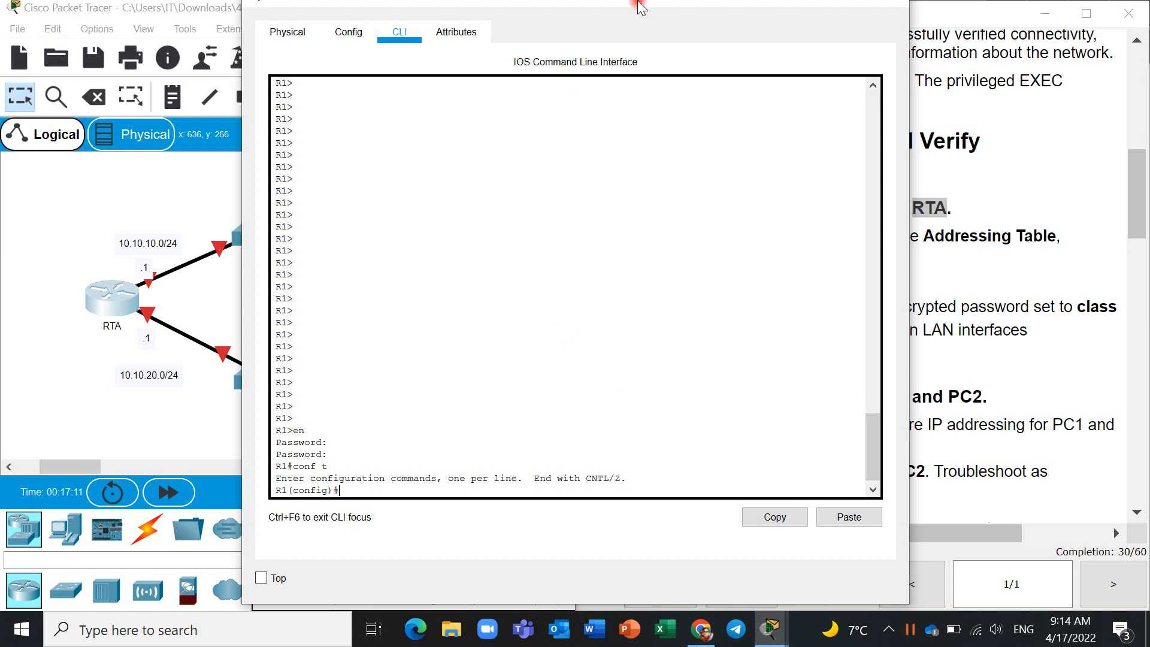
- Move the RTA window aside so the Step 1 requirements in the activity instructions can be read beside it
{"action": "left_click_drag", "start_coordinate": [641, 6], "coordinate": [480, 33]}
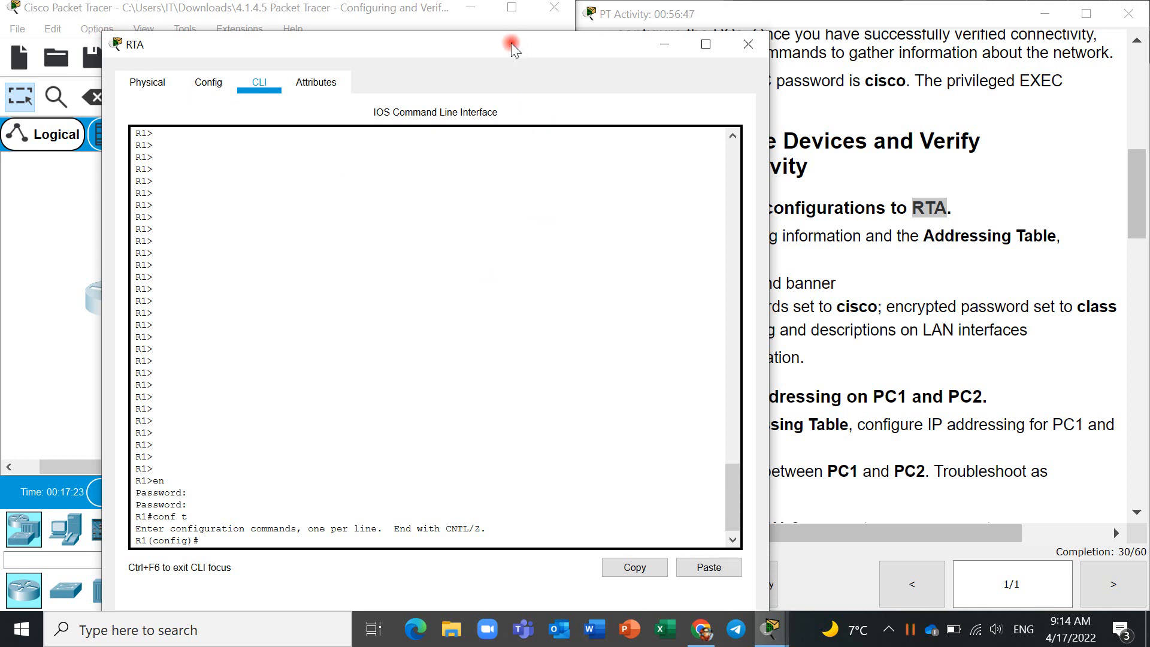
{"action": "left_click_drag", "start_coordinate": [511, 43], "coordinate": [452, 49]}
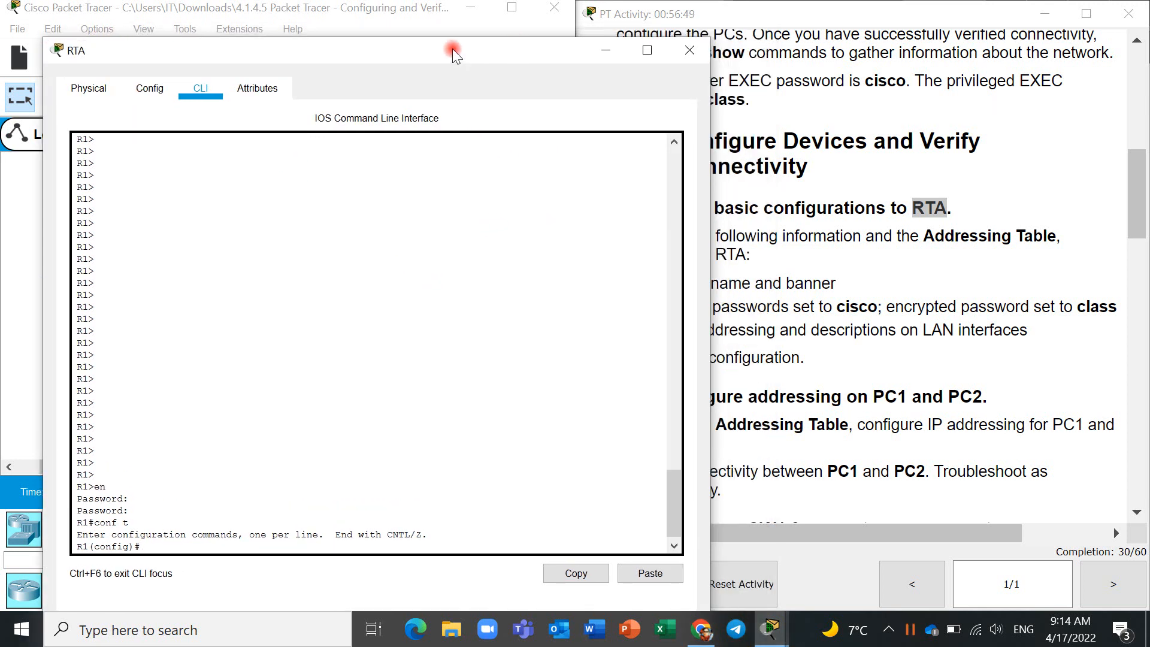
{"action": "left_click_drag", "start_coordinate": [292, 536], "coordinate": [376, 41]}
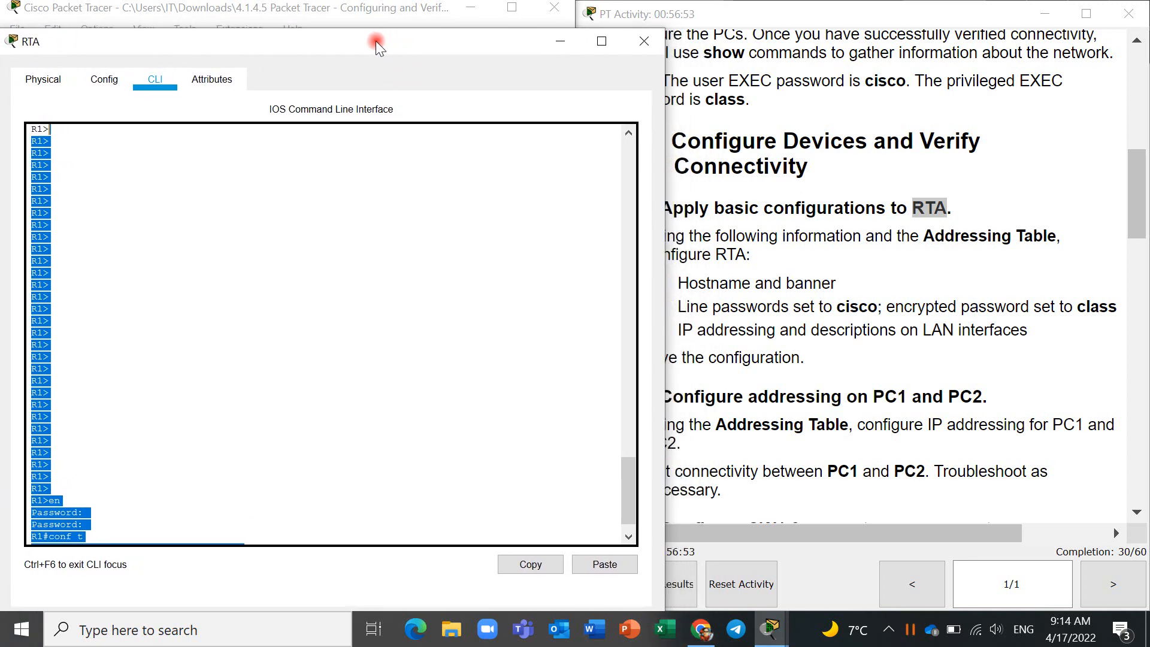
- Set the router's hostname to RTA
{"action": "left_click", "coordinate": [161, 526]}
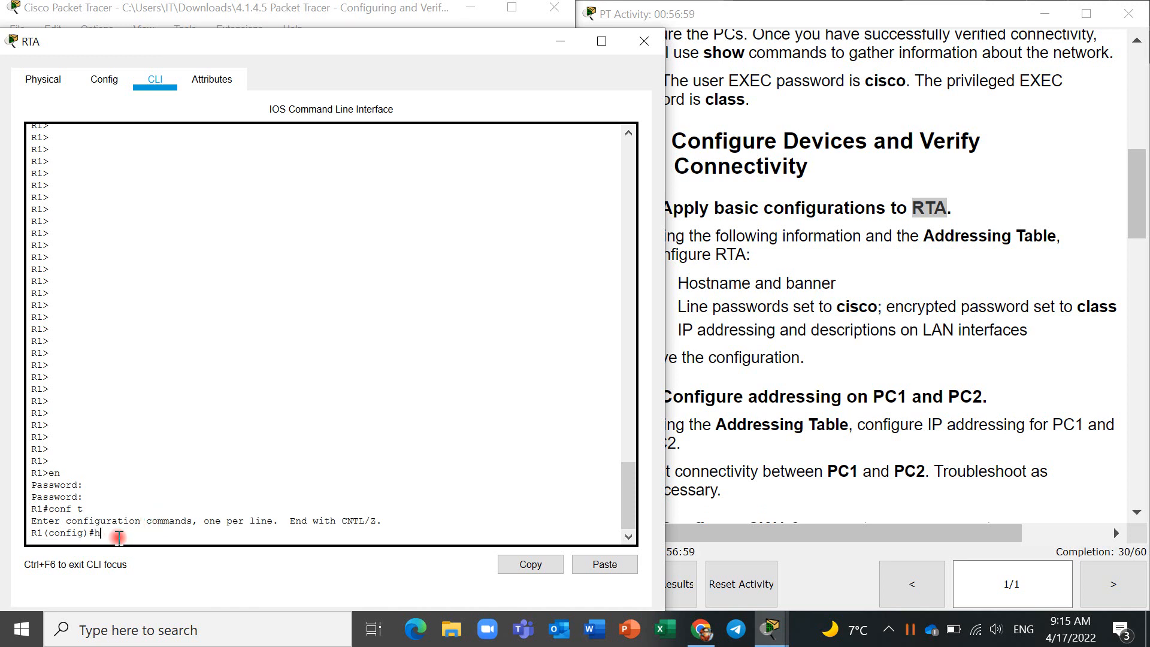
{"action": "type", "text": "ostname RTA"}
{"action": "key", "text": "Return"}
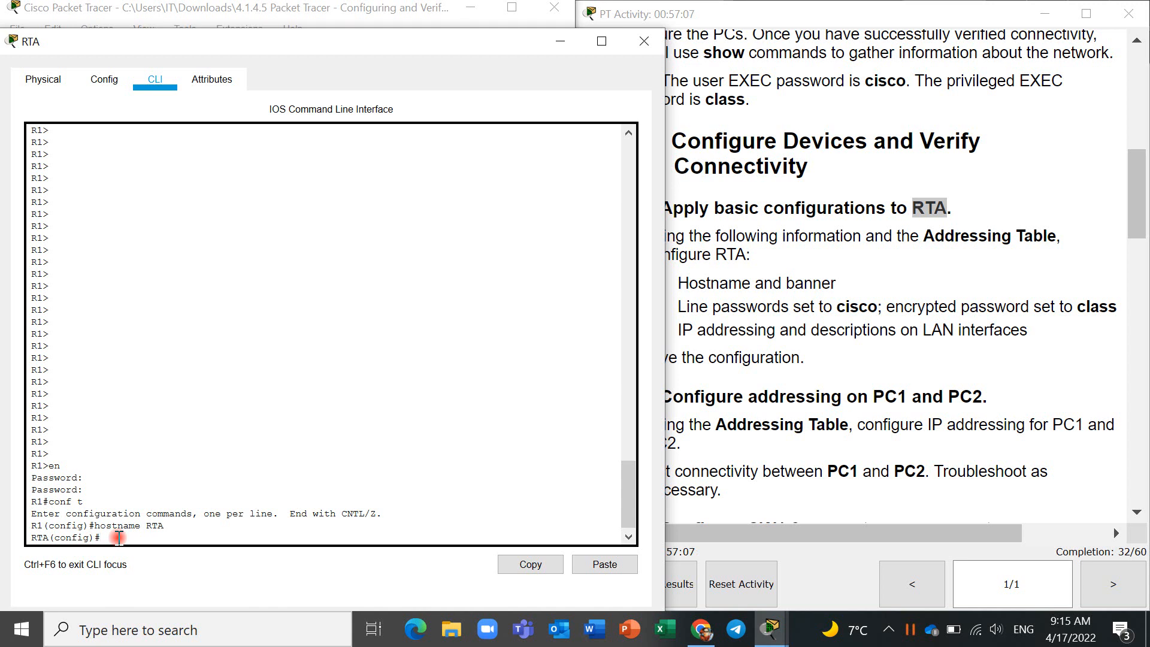
- Configure RTA's message-of-the-day banner as "this is RTA", using # as the delimiter
{"action": "type", "text": "banner motd #this is RTA#"}
{"action": "key", "text": "Return"}
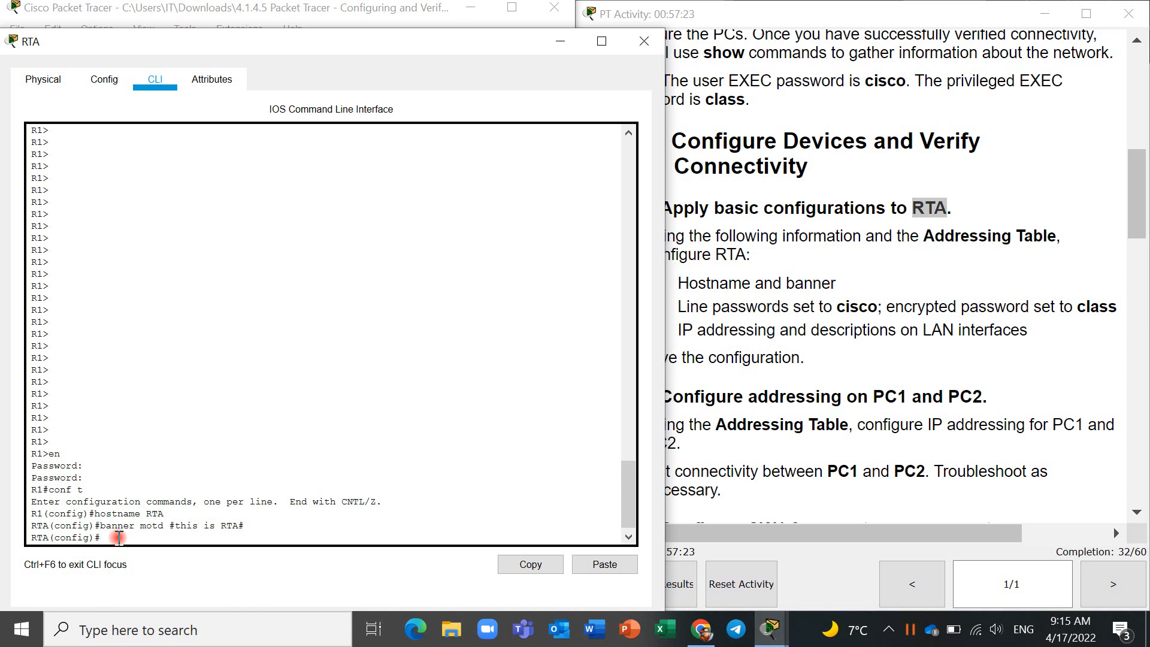
- Set the required line password on RTA's console line 0 and enable login on it
{"action": "type", "text": "line con 0"}
{"action": "key", "text": "Return"}
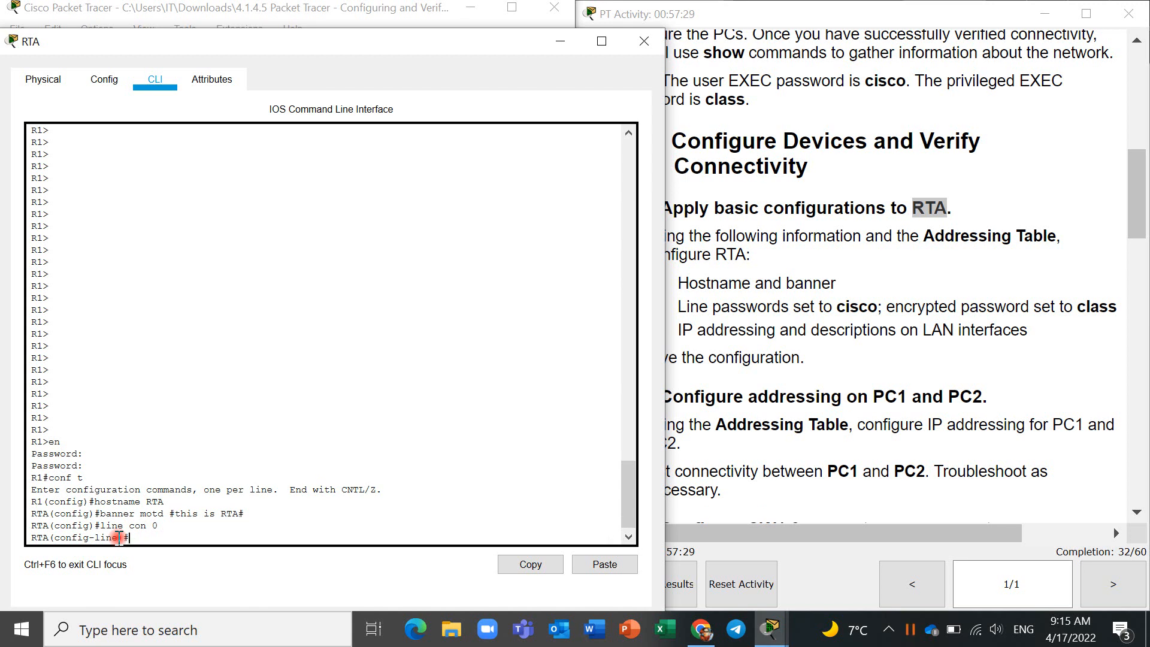
{"action": "type", "text": "pass"}
{"action": "key", "text": "Tab"}
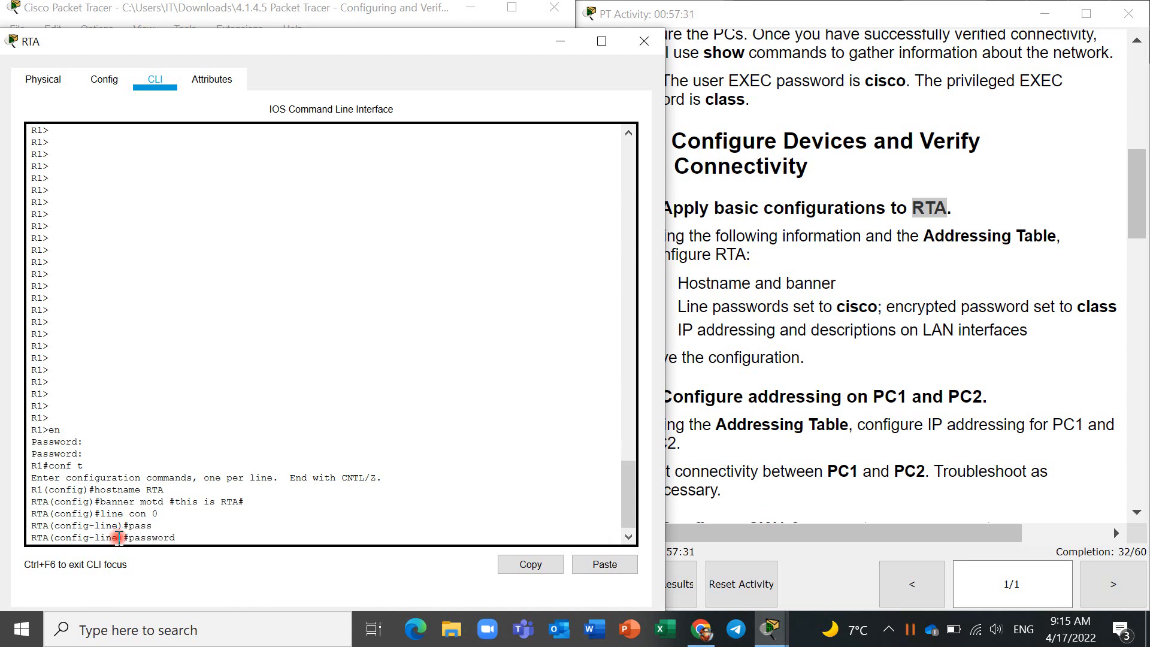
{"action": "type", "text": "classcisco"}
{"action": "key", "text": "Return"}
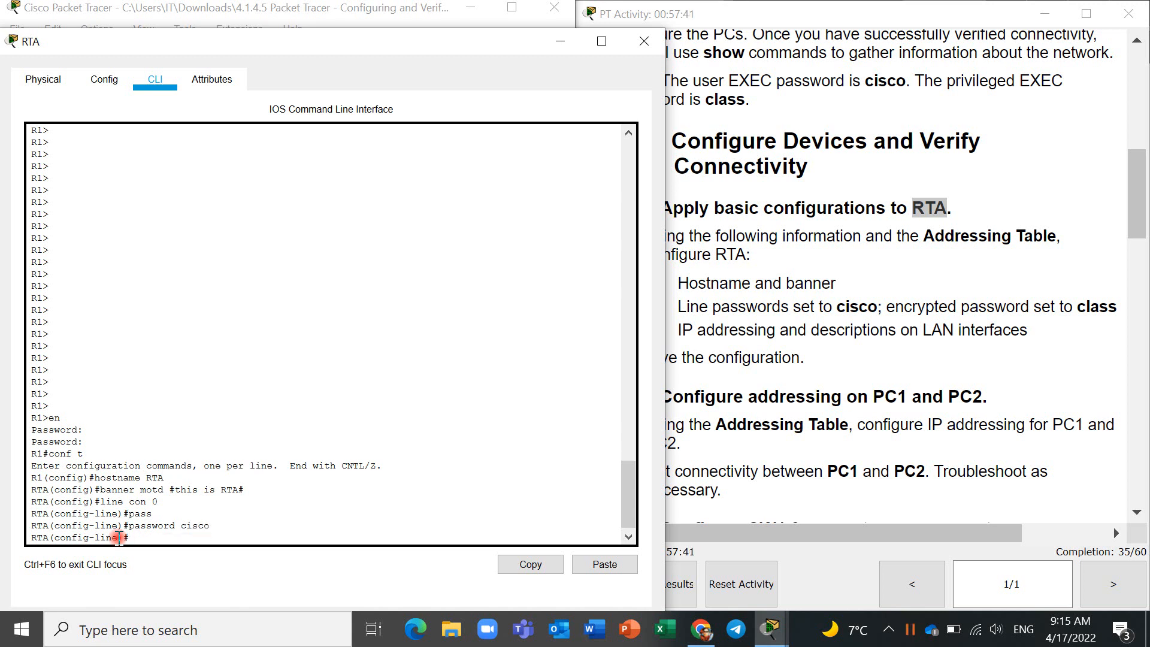
{"action": "type", "text": "login"}
{"action": "key", "text": "Return"}
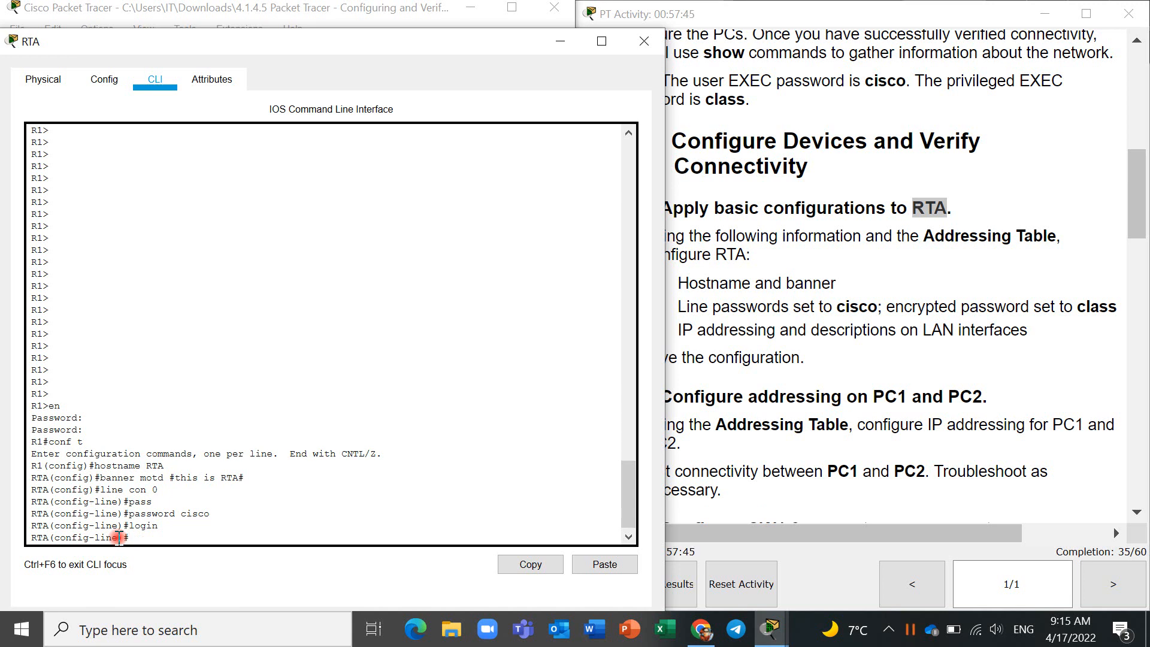
- Set the line password on RTA's vty lines 0 15, enable login, and return to global configuration mode
{"action": "type", "text": "linr "}
{"action": "type", "text": "e vty "}
{"action": "type", "text": "0 1"}
{"action": "type", "text": "5"}
{"action": "key", "text": "Return"}
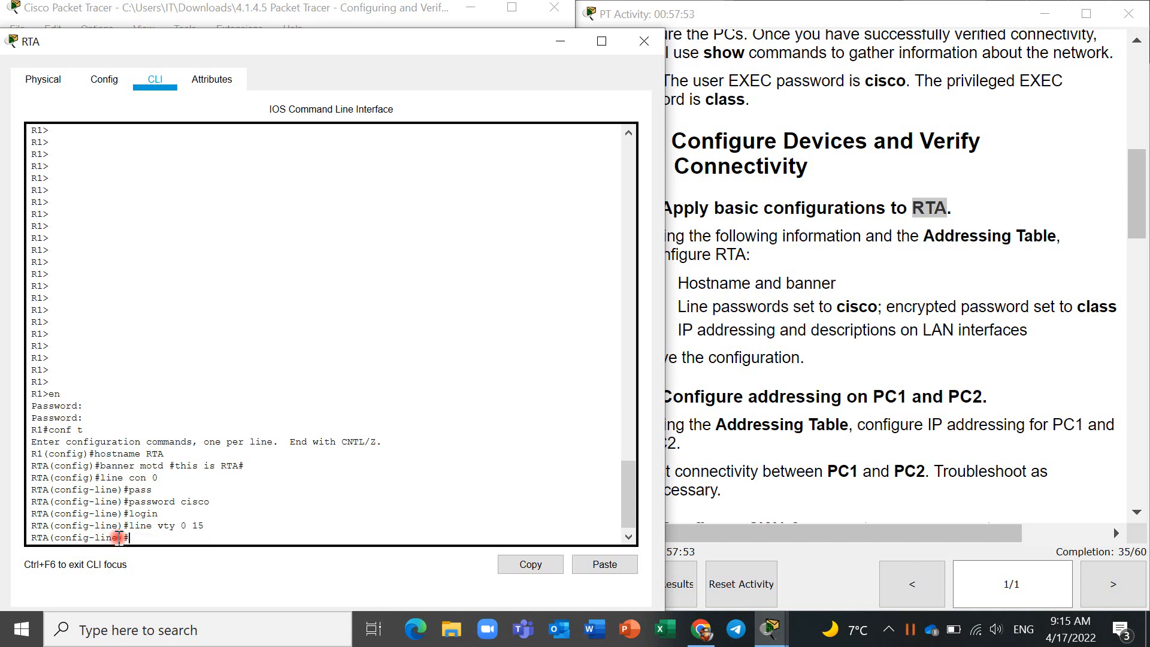
{"action": "key", "text": "Up"}
{"action": "key", "text": "Up"}
{"action": "key", "text": "Up"}
{"action": "key", "text": "Return"}
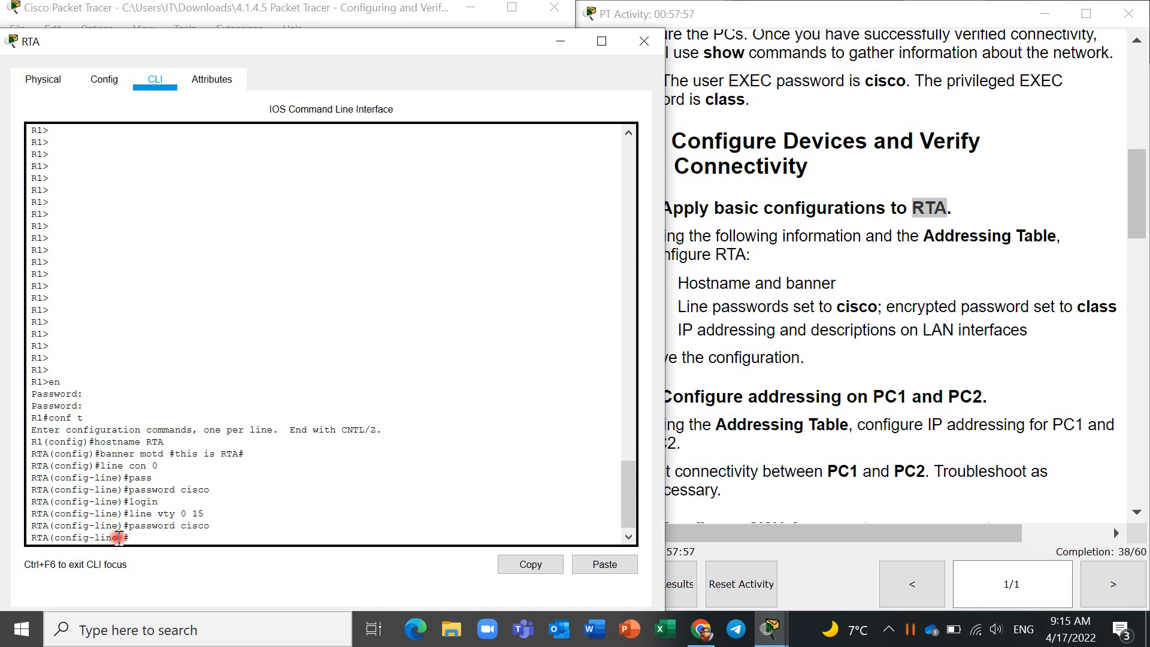
{"action": "key", "text": "Up"}
{"action": "key", "text": "Up"}
{"action": "key", "text": "Up"}
{"action": "key", "text": "Return"}
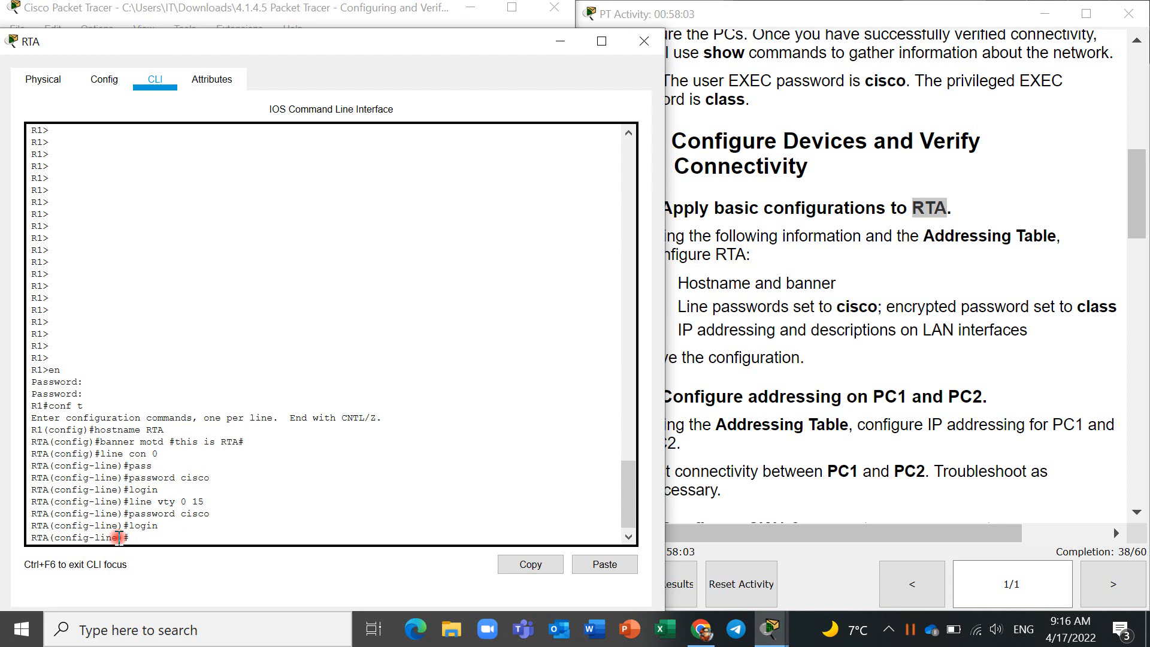
{"action": "type", "text": "exit"}
{"action": "key", "text": "Return"}
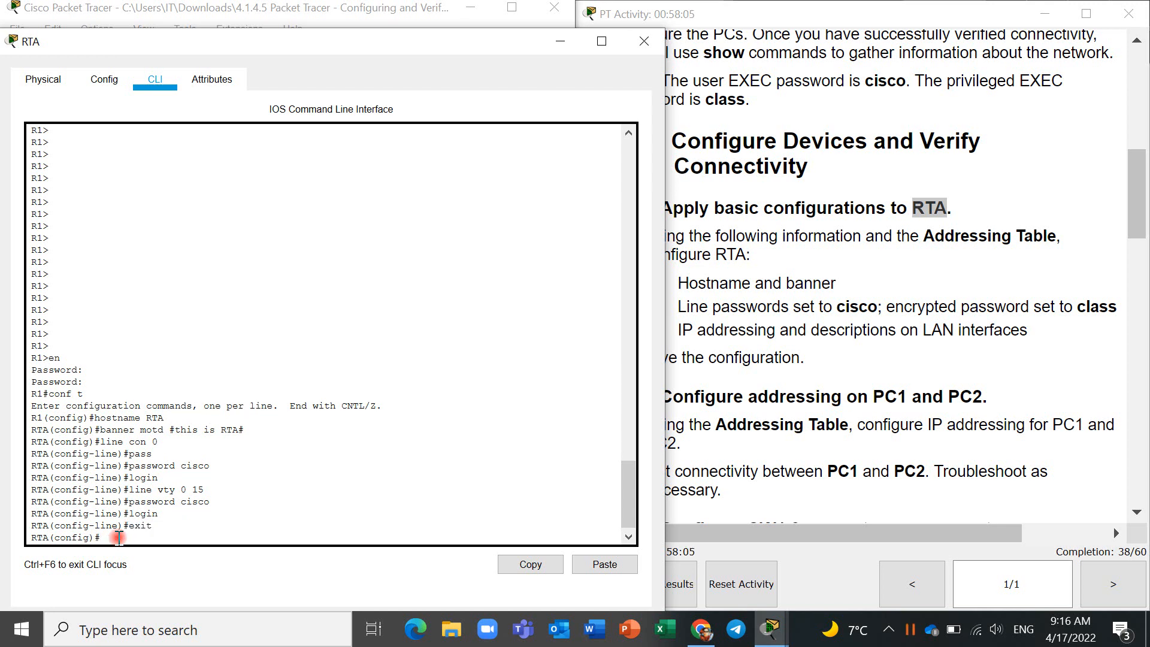
- Set RTA's encrypted enable secret to the privileged EXEC password given in the instructions
{"action": "type", "text": "ena"}
{"action": "key", "text": "Tab"}
{"action": "type", "text": "se"}
{"action": "key", "text": "Tab"}
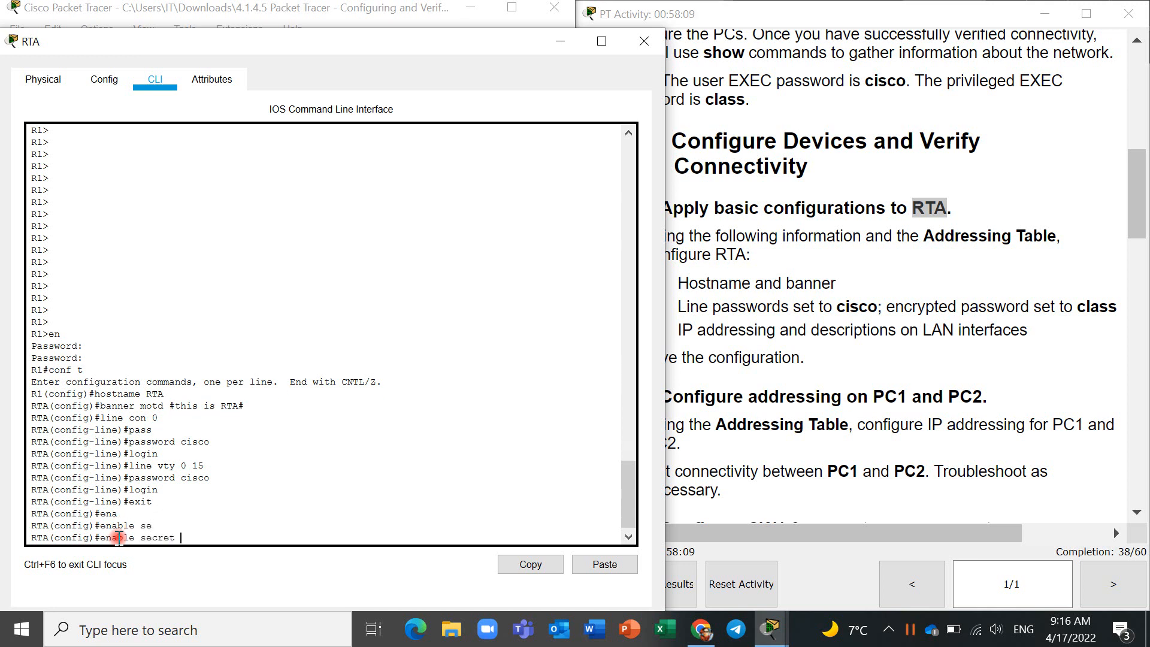
{"action": "type", "text": "class"}
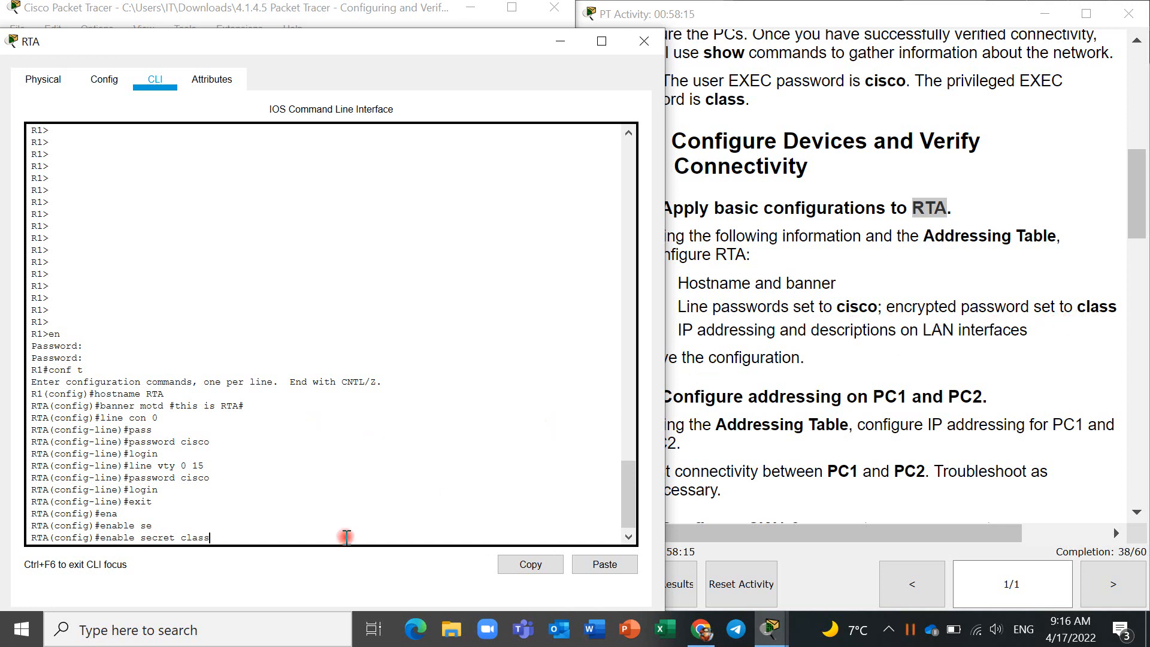
{"action": "key", "text": "Return"}
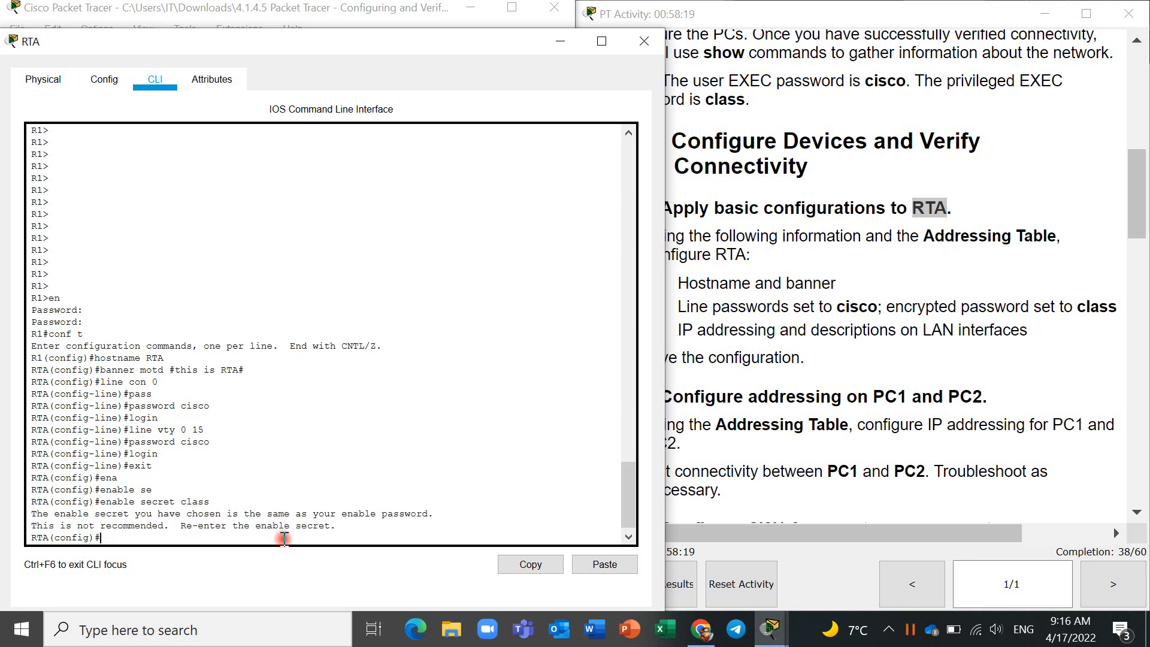
{"action": "key", "text": "Return"}
{"action": "key", "text": "Return"}
{"action": "key", "text": "Return"}
{"action": "key", "text": "Return"}
{"action": "key", "text": "Return"}
{"action": "key", "text": "Return"}
{"action": "key", "text": "Return"}
{"action": "key", "text": "Return"}
{"action": "key", "text": "Return"}
{"action": "key", "text": "Return"}
{"action": "key", "text": "Return"}
{"action": "key", "text": "Return"}
{"action": "key", "text": "Return"}
{"action": "key", "text": "Return"}
{"action": "key", "text": "Return"}
{"action": "key", "text": "Return"}
{"action": "key", "text": "Return"}
{"action": "key", "text": "Return"}
{"action": "key", "text": "Return"}
{"action": "key", "text": "Return"}
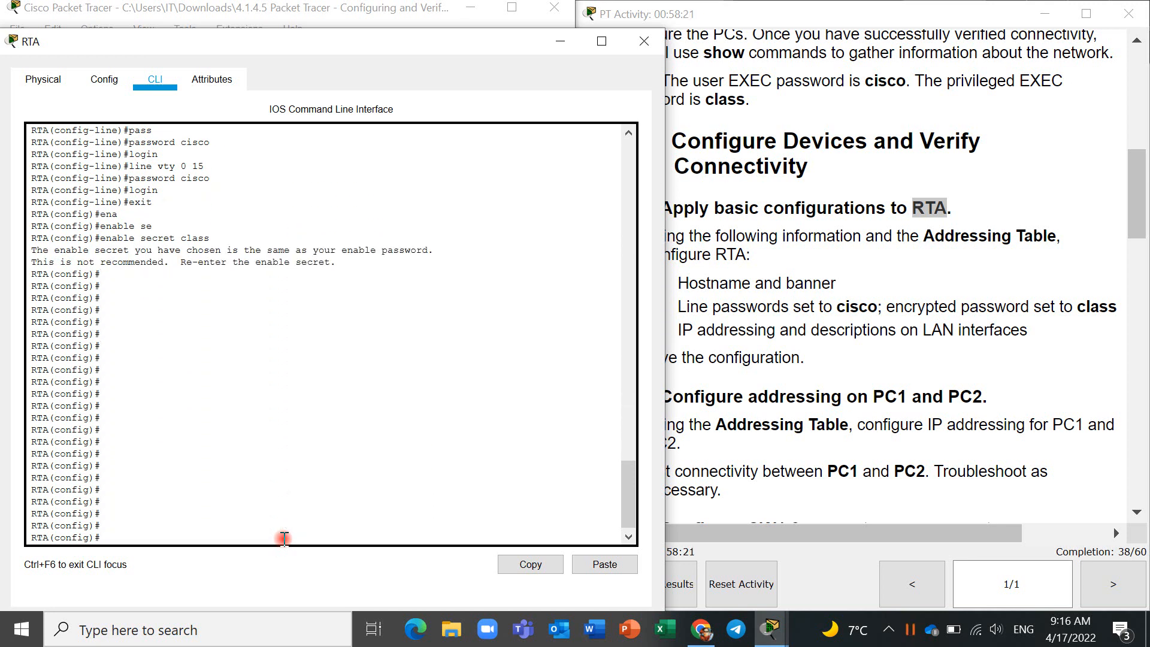
{"action": "key", "text": "Return"}
{"action": "key", "text": "Return"}
{"action": "key", "text": "Return"}
{"action": "key", "text": "Return"}
{"action": "key", "text": "Return"}
{"action": "key", "text": "Return"}
{"action": "key", "text": "Return"}
{"action": "key", "text": "Return"}
{"action": "key", "text": "Return"}
{"action": "key", "text": "Return"}
{"action": "key", "text": "Return"}
{"action": "key", "text": "Return"}
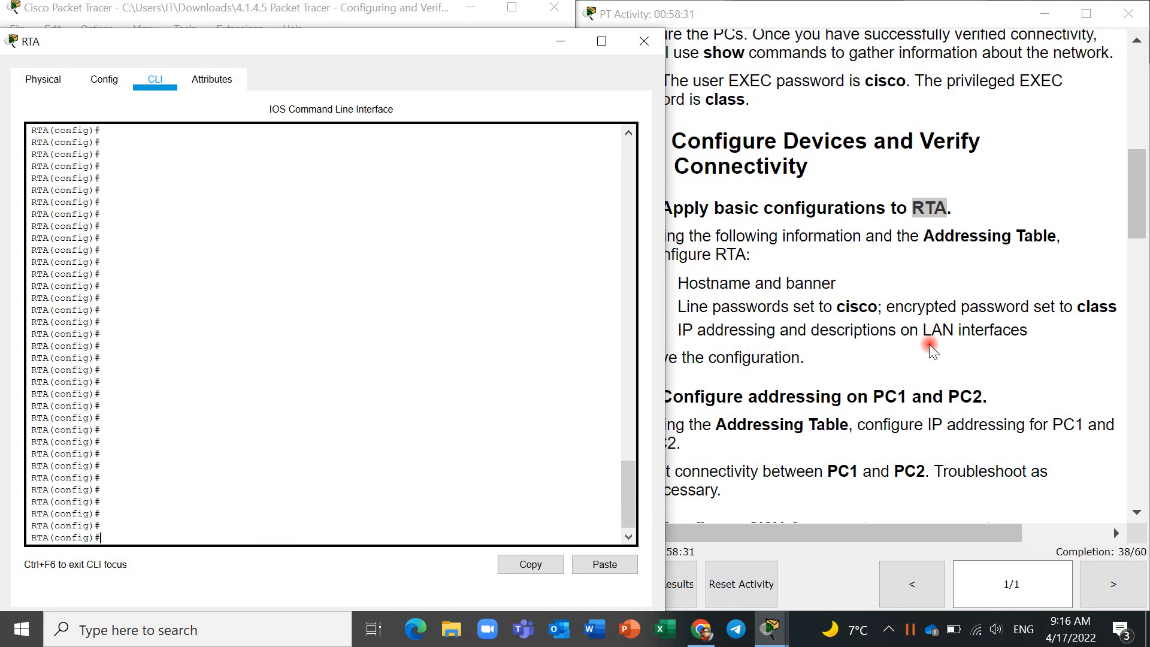
- Assign RTA's G0/0 interface the IP address 10.10.10.1 with subnet mask 255.255.255.0, as given in the Addressing Table
{"action": "scroll", "coordinate": [951, 337], "scroll_direction": "up", "scroll_amount": 4}
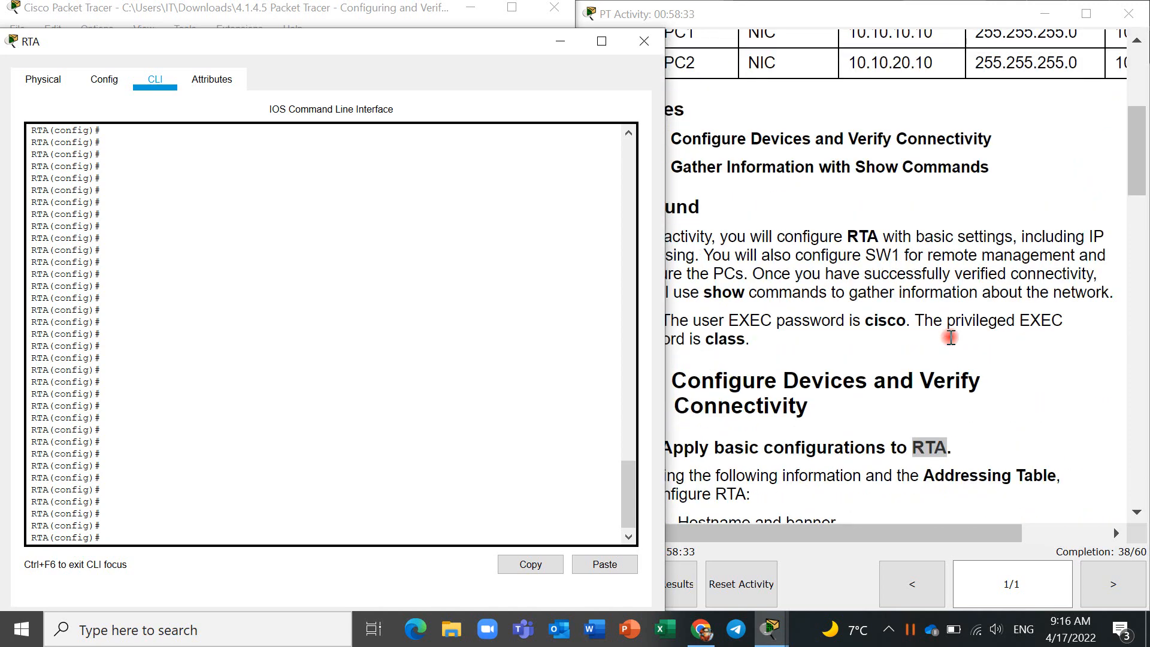
{"action": "scroll", "coordinate": [951, 337], "scroll_direction": "up", "scroll_amount": 5}
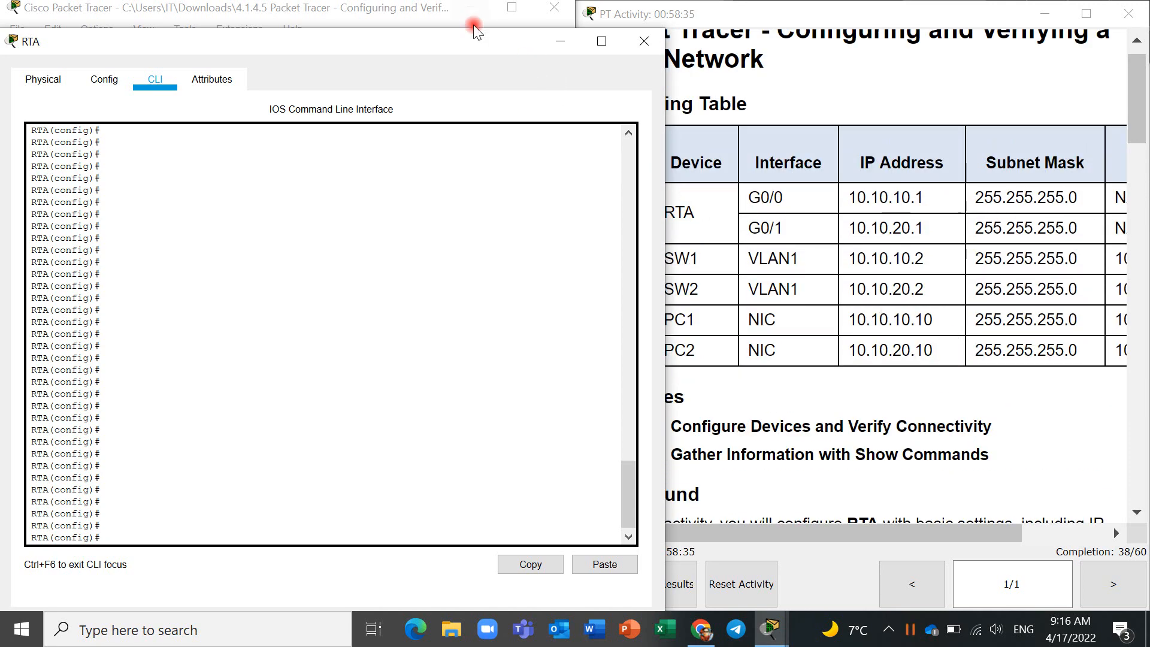
{"action": "mouse_move", "coordinate": [468, 42]}
{"action": "left_mouse_down"}
{"action": "mouse_move", "coordinate": [432, 35]}
{"action": "mouse_move", "coordinate": [450, 34]}
{"action": "left_mouse_up"}
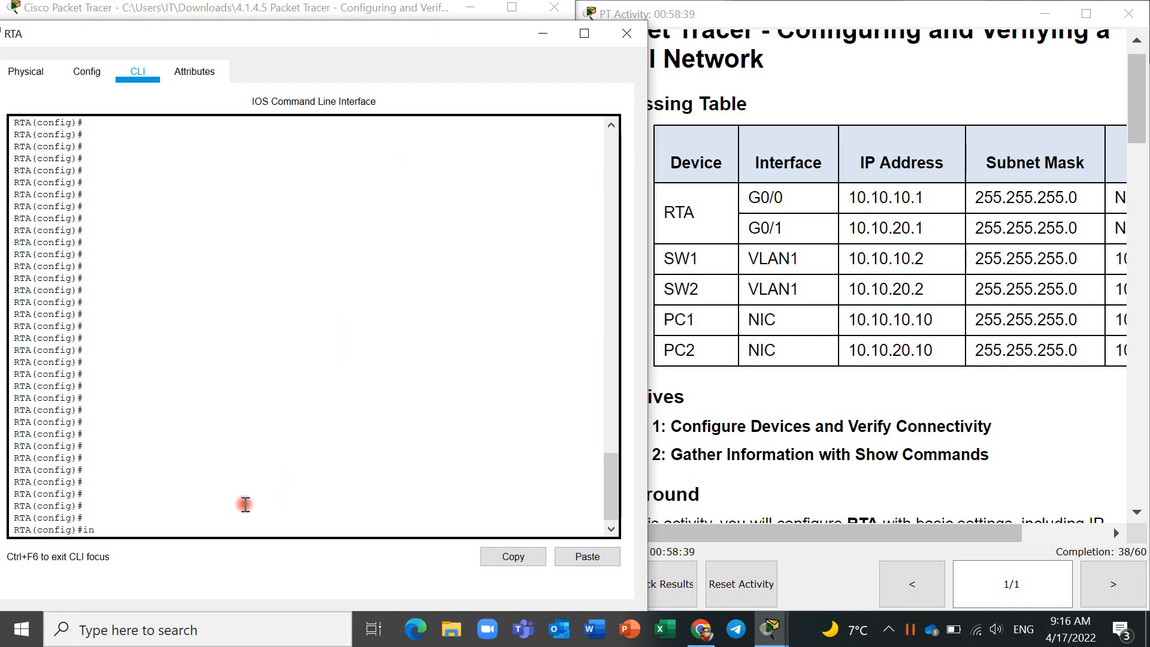
{"action": "type", "text": "f"}
{"action": "type", "text": " g0/"}
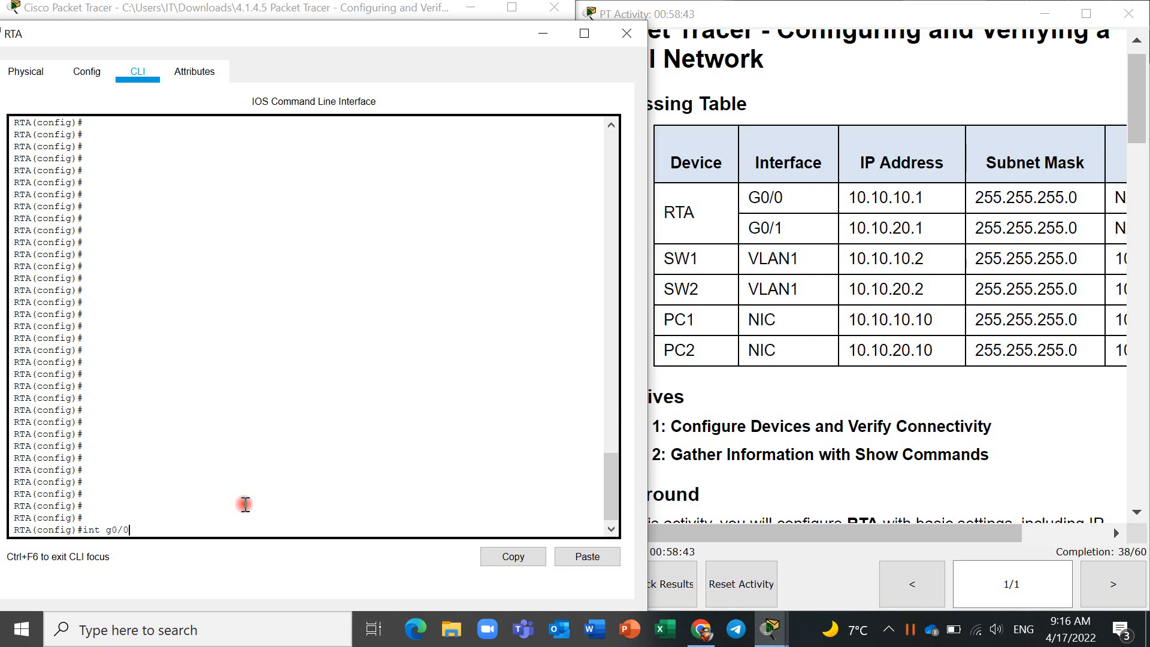
{"action": "type", "text": "0"}
{"action": "key", "text": "Return"}
{"action": "type", "text": "ip add"}
{"action": "key", "text": "Tab"}
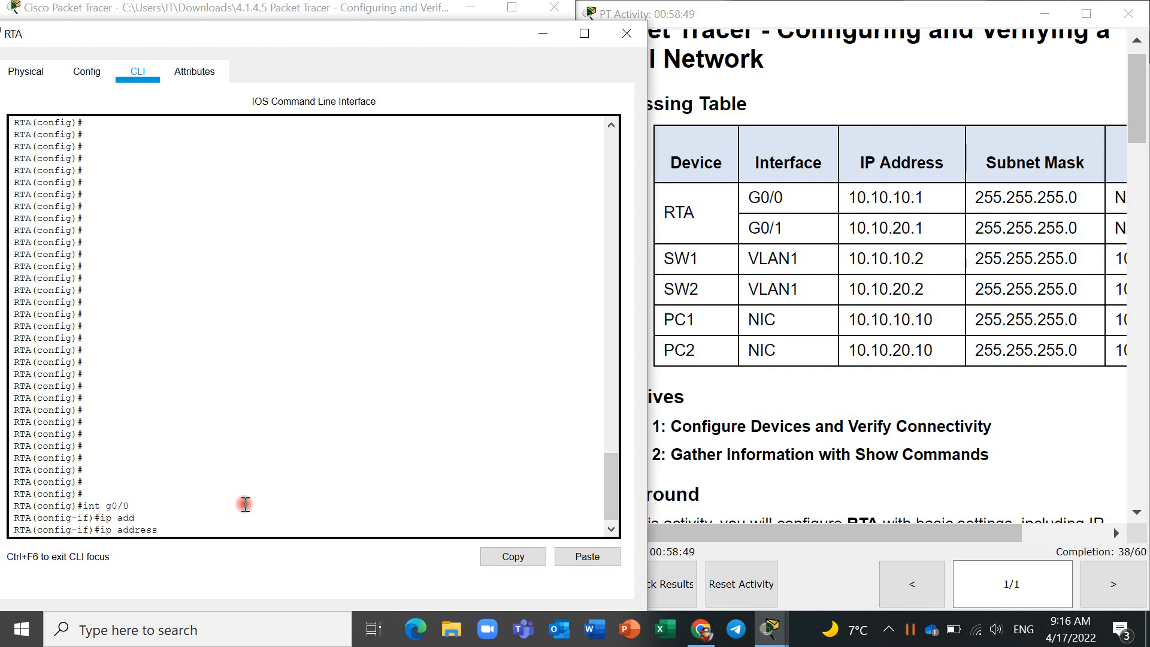
{"action": "type", "text": "10.10.10.1 255.255.255.0"}
{"action": "key", "text": "Return"}
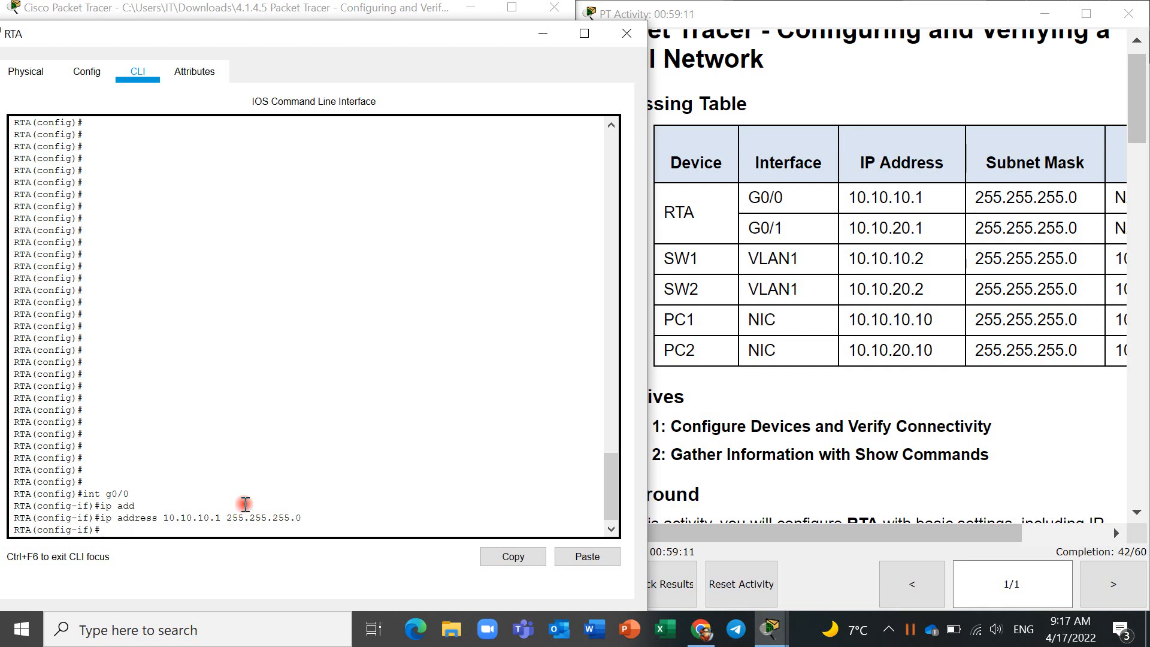
- Enable RTA's G0/0 interface with the no shutdown command
{"action": "type", "text": "no shut"}
{"action": "key", "text": "Return"}
{"action": "key", "text": "Return"}
{"action": "key", "text": "Return"}
{"action": "key", "text": "Return"}
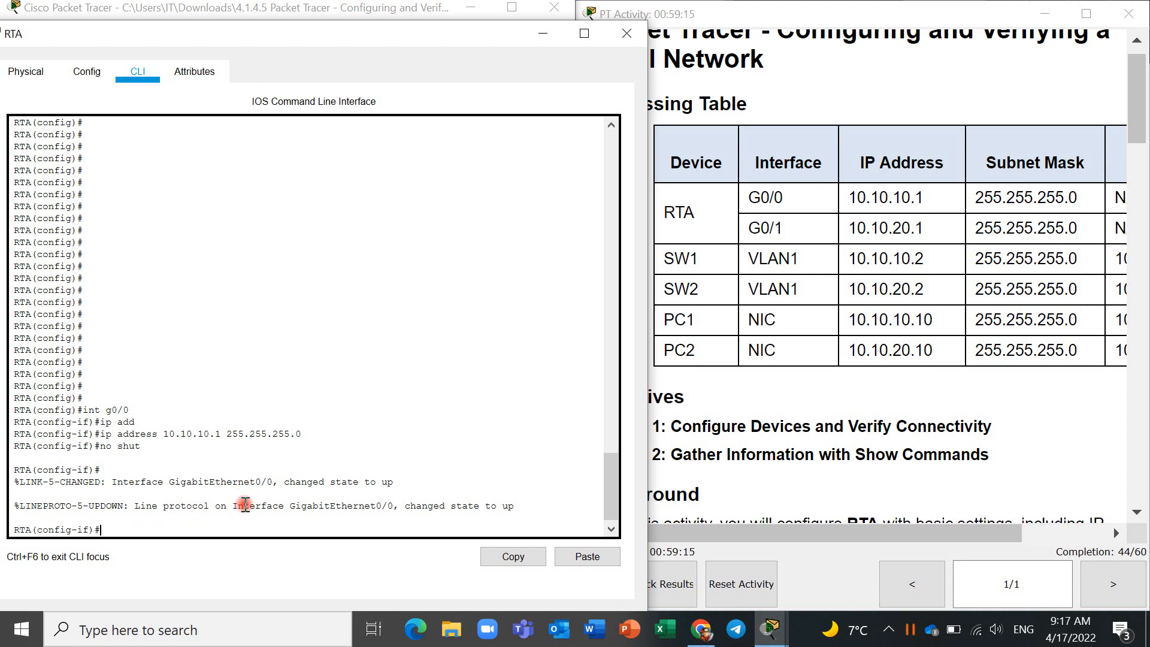
- Assign RTA's G0/1 interface the IP address 10.10.20.1 with subnet mask 255.255.255.0
{"action": "key", "text": "Up"}
{"action": "key", "text": "Up"}
{"action": "key", "text": "Up"}
{"action": "key", "text": "Up"}
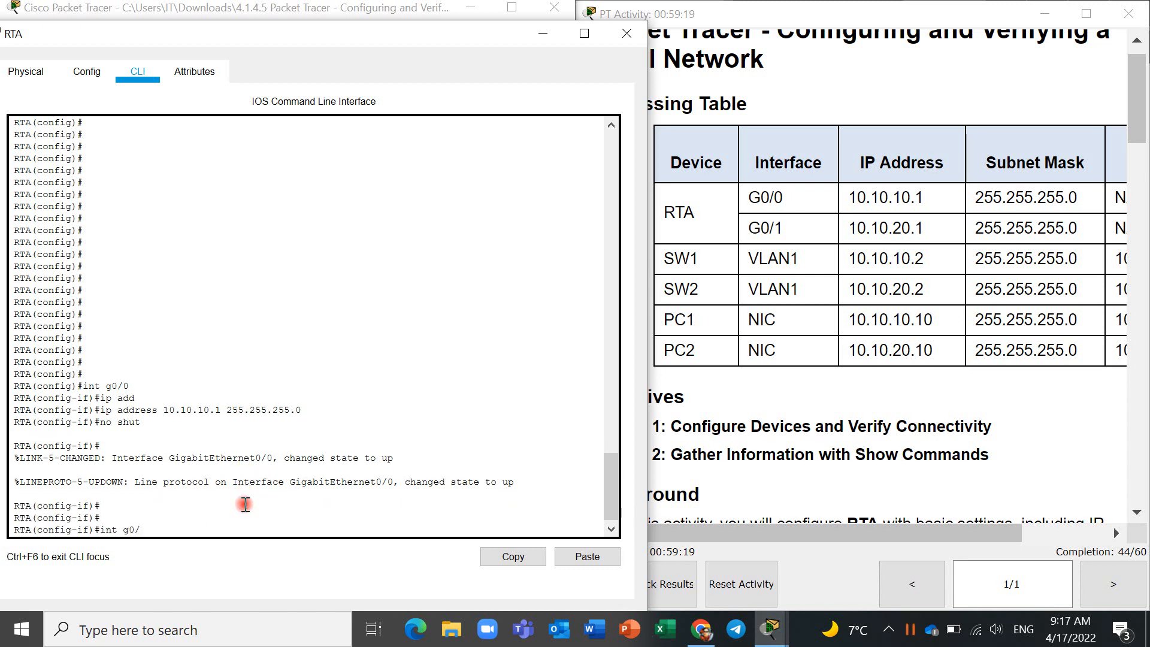
{"action": "type", "text": "1"}
{"action": "key", "text": "Return"}
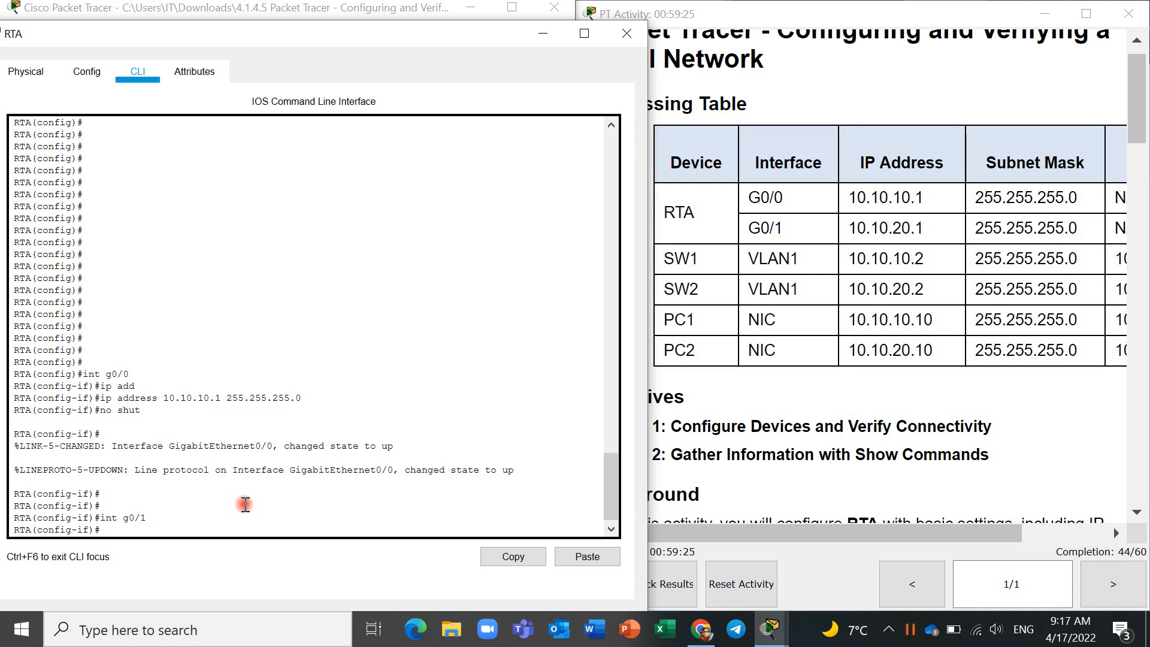
{"action": "key", "text": "Up"}
{"action": "key", "text": "Up"}
{"action": "key", "text": "Up"}
{"action": "key", "text": "Left"}
{"action": "key", "text": "Left"}
{"action": "key", "text": "Left"}
{"action": "key", "text": "Left"}
{"action": "key", "text": "Left"}
{"action": "key", "text": "Left"}
{"action": "key", "text": "Left"}
{"action": "key", "text": "Left"}
{"action": "key", "text": "Left"}
{"action": "key", "text": "Left"}
{"action": "key", "text": "BackSpace"}
{"action": "type", "text": "2"}
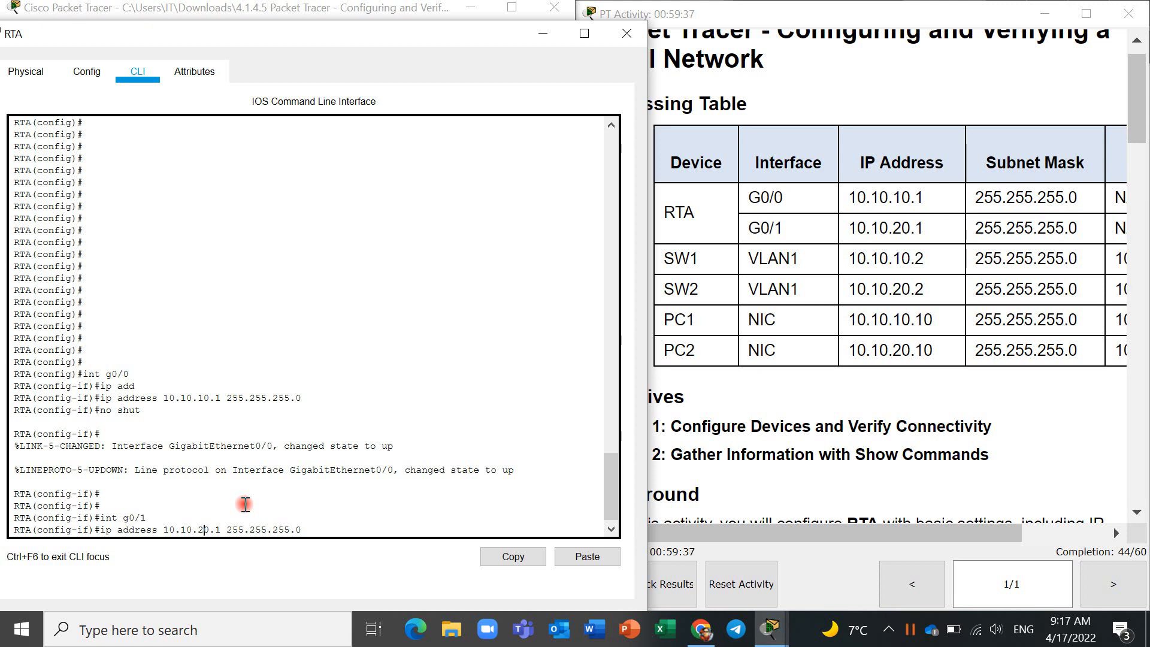
{"action": "key", "text": "Return"}
- Enable RTA's G0/1 interface with the no shutdown command
{"action": "type", "text": "nfig-if)#n"}
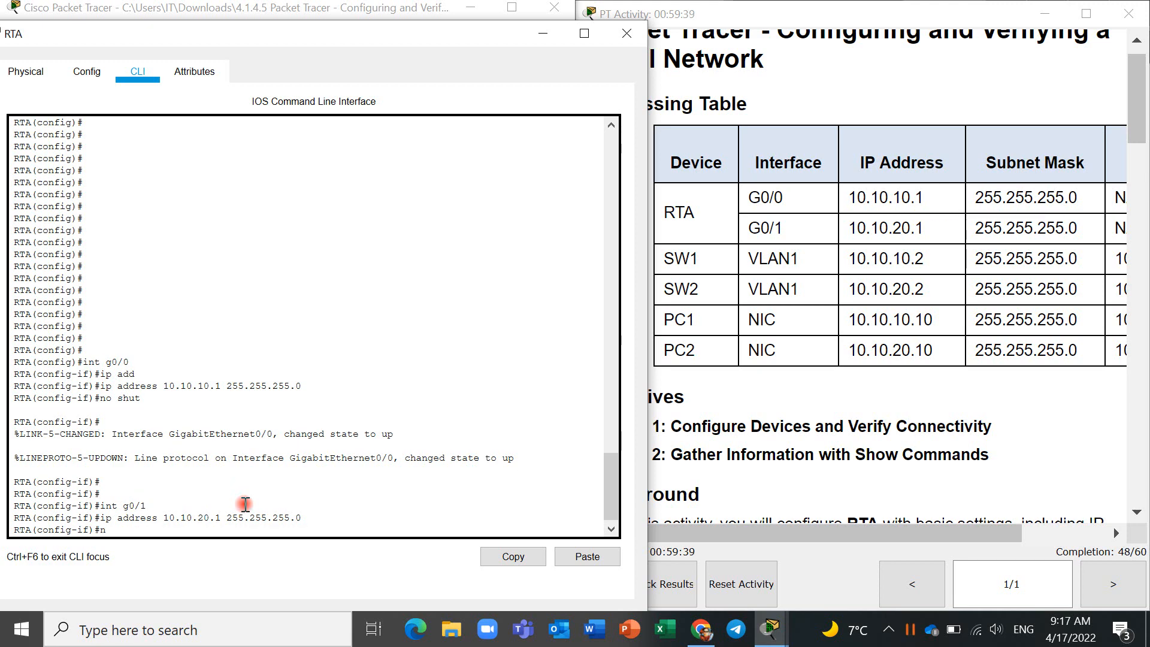
{"action": "type", "text": "o shut"}
{"action": "key", "text": "Return"}
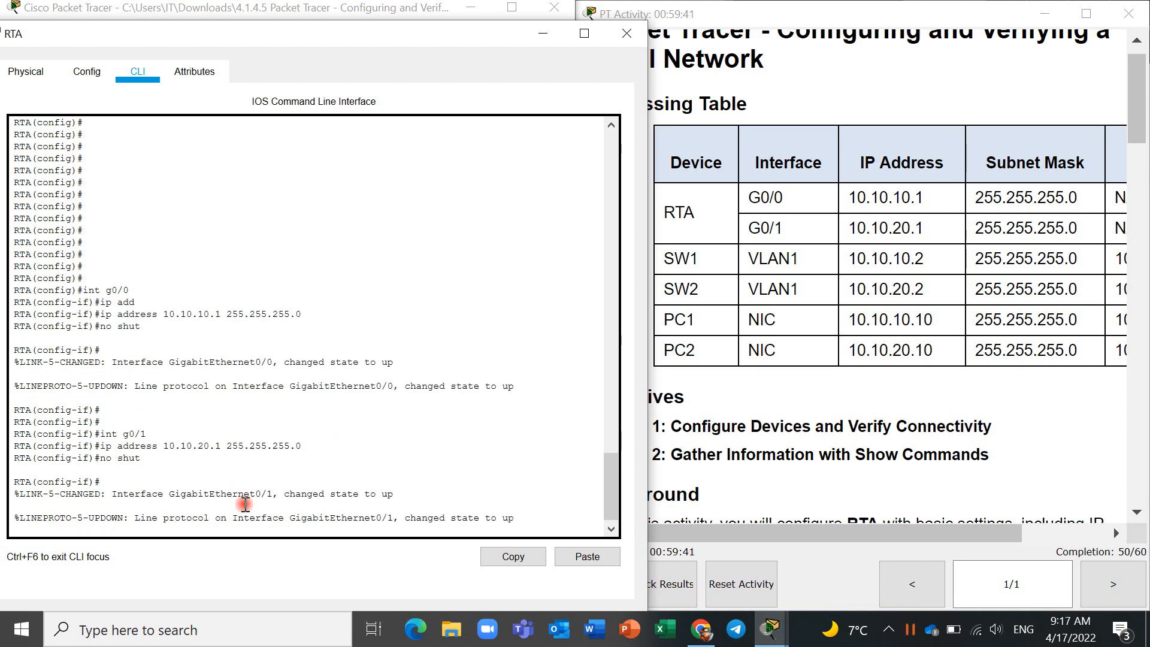
{"action": "key", "text": "Return"}
{"action": "key", "text": "Return"}
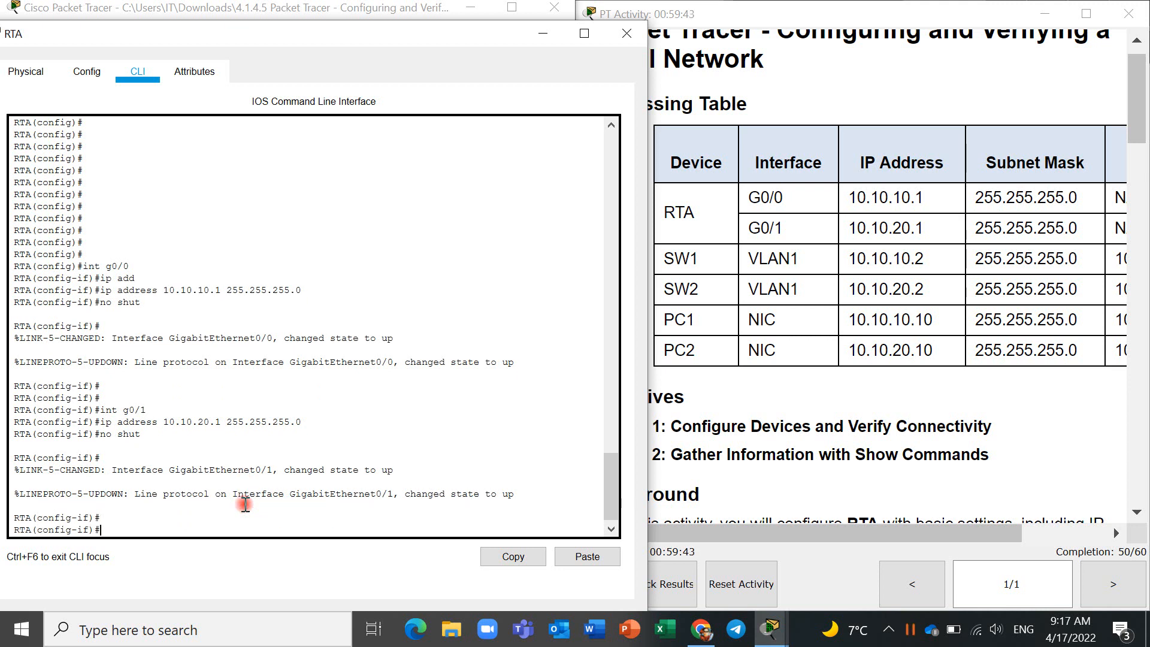
- Return RTA to privileged EXEC mode and save the running configuration to startup-config
{"action": "type", "text": "end"}
{"action": "key", "text": "Return"}
{"action": "key", "text": "Return"}
{"action": "key", "text": "Return"}
{"action": "type", "text": "c"}
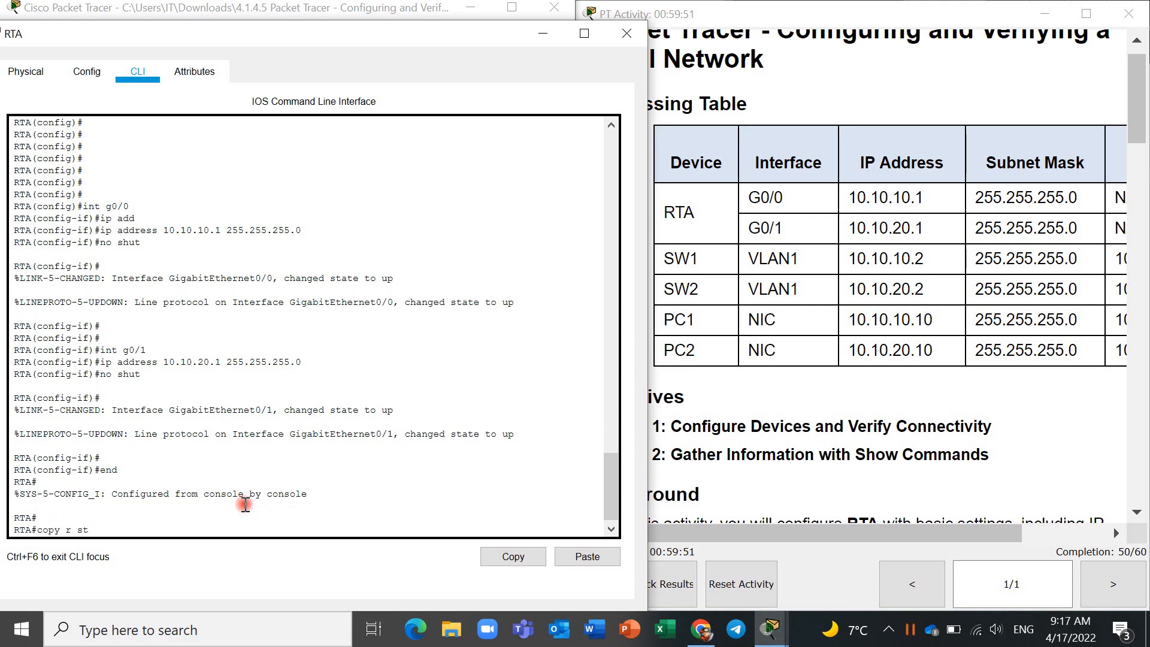
{"action": "type", "text": "opy r st"}
{"action": "key", "text": "Return"}
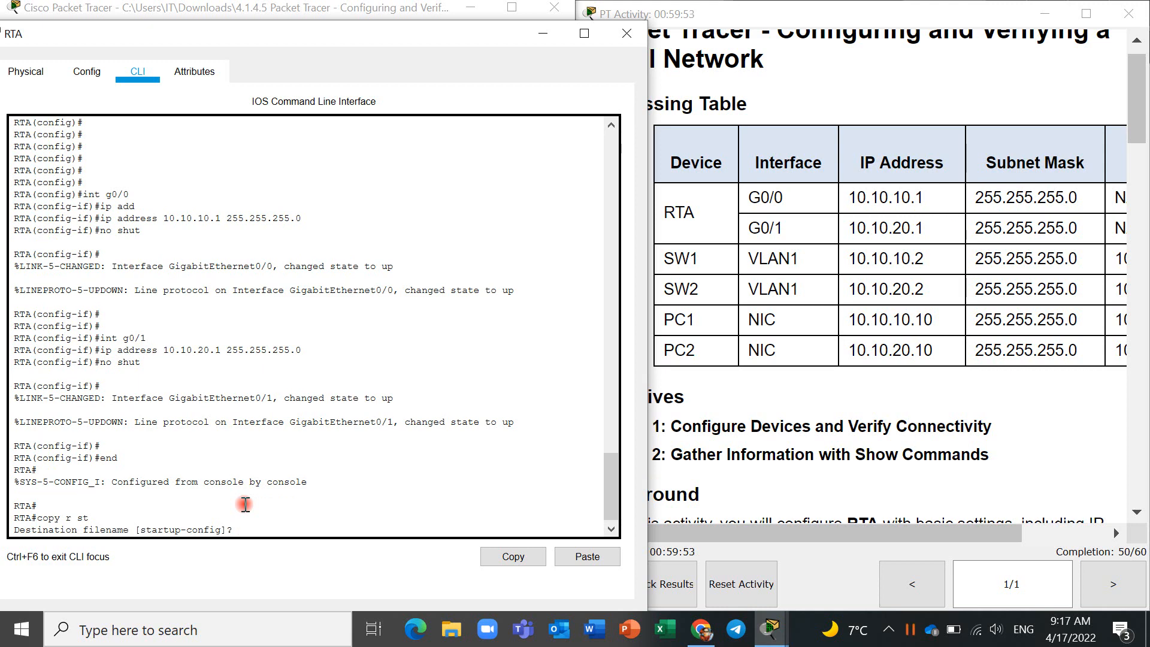
{"action": "key", "text": "Return"}
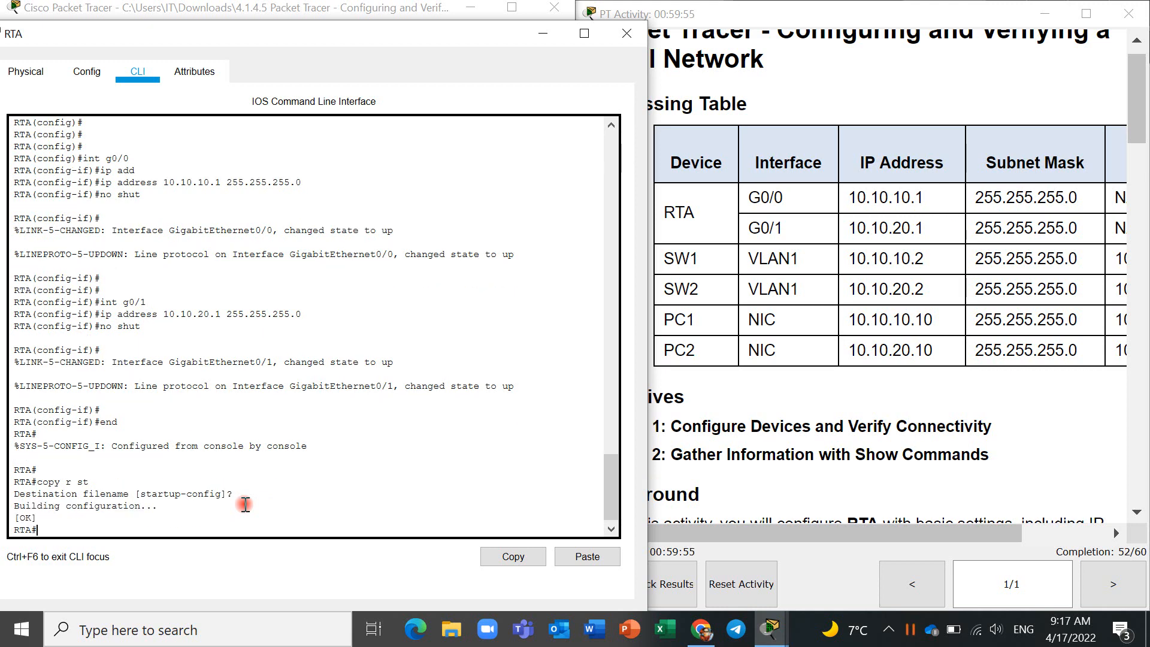
- Check the activity instructions for the PC addressing task and minimize the RTA window
{"action": "scroll", "coordinate": [789, 460], "scroll_direction": "down", "scroll_amount": 3}
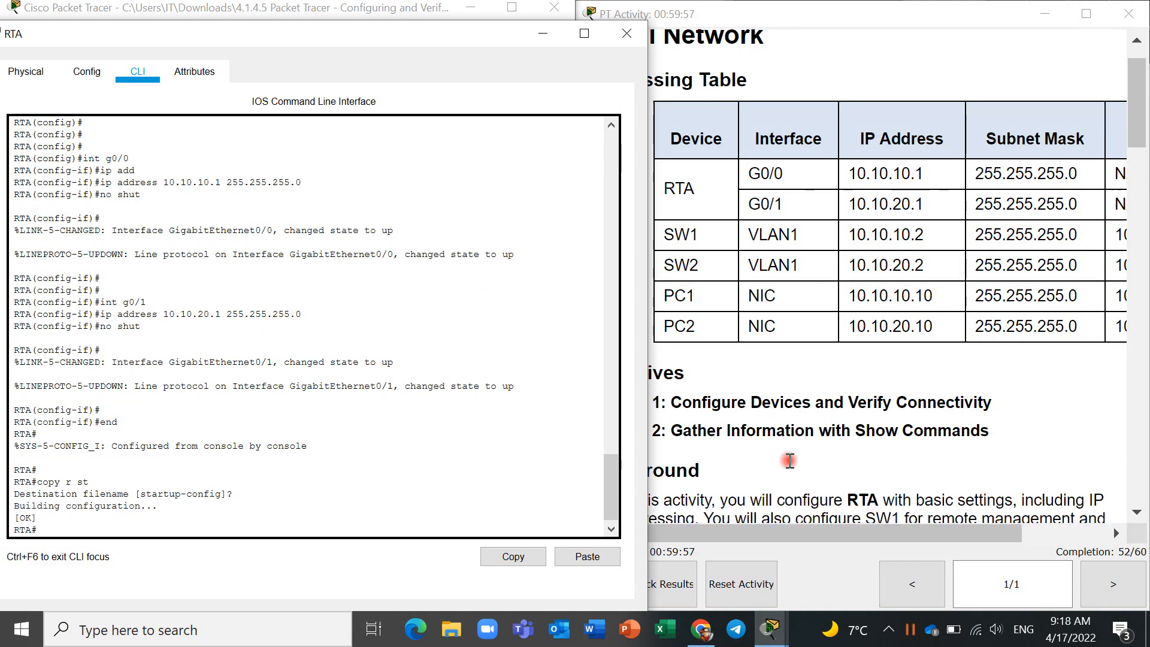
{"action": "scroll", "coordinate": [789, 460], "scroll_direction": "down", "scroll_amount": 5}
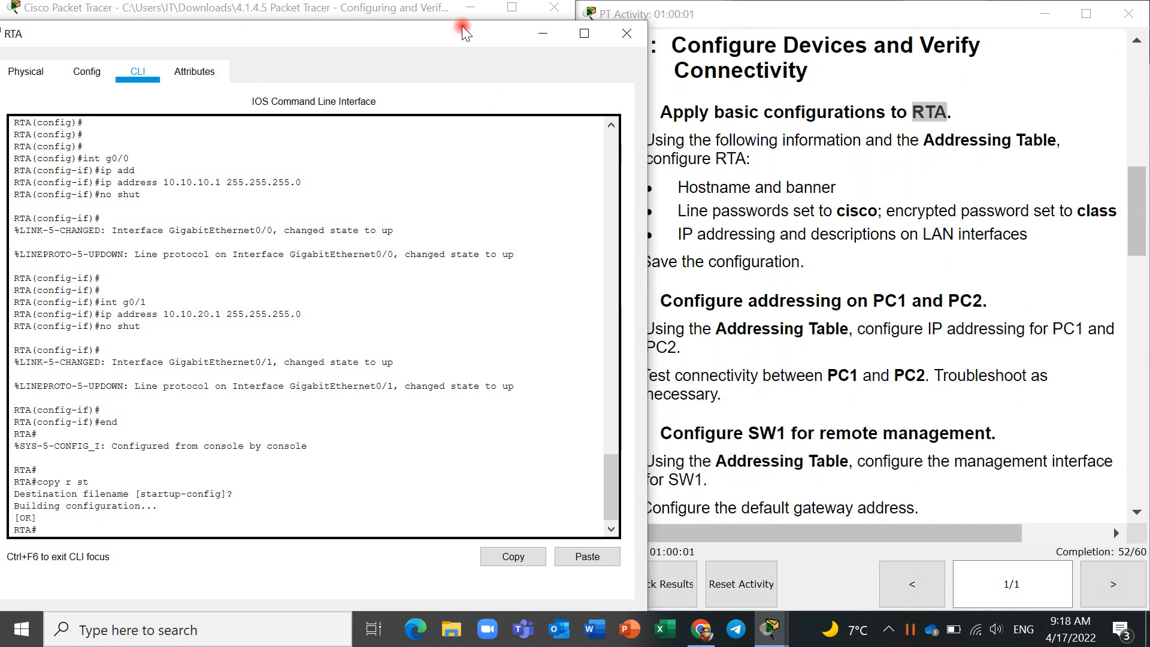
{"action": "left_click_drag", "start_coordinate": [462, 27], "coordinate": [395, 24]}
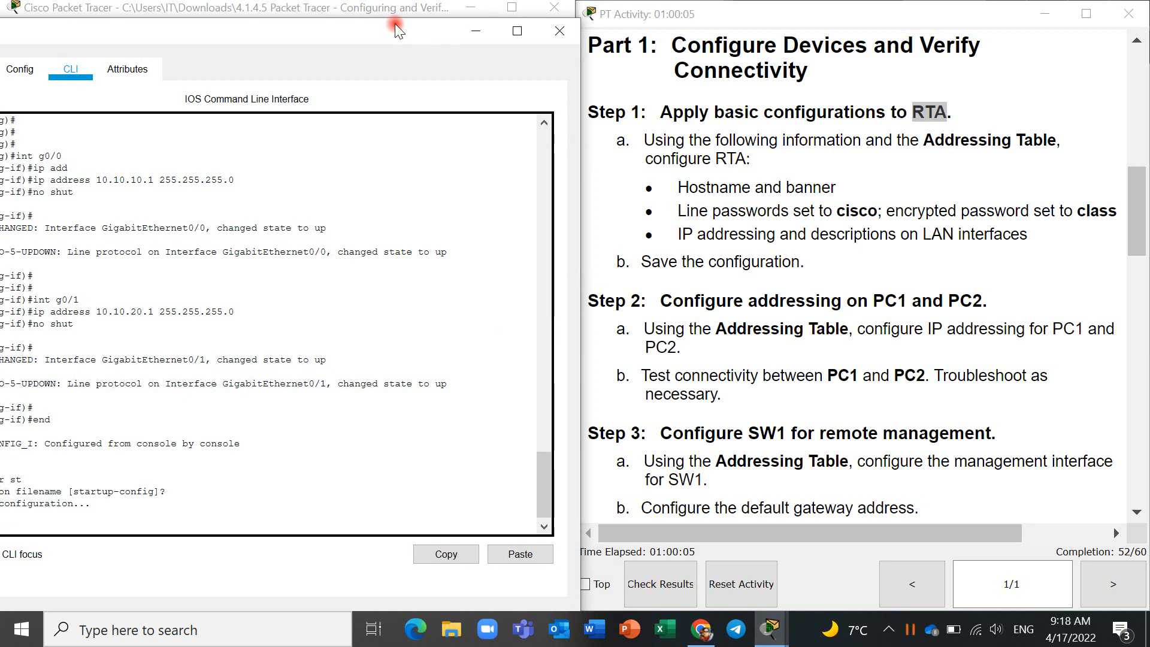
{"action": "right_click", "coordinate": [480, 40]}
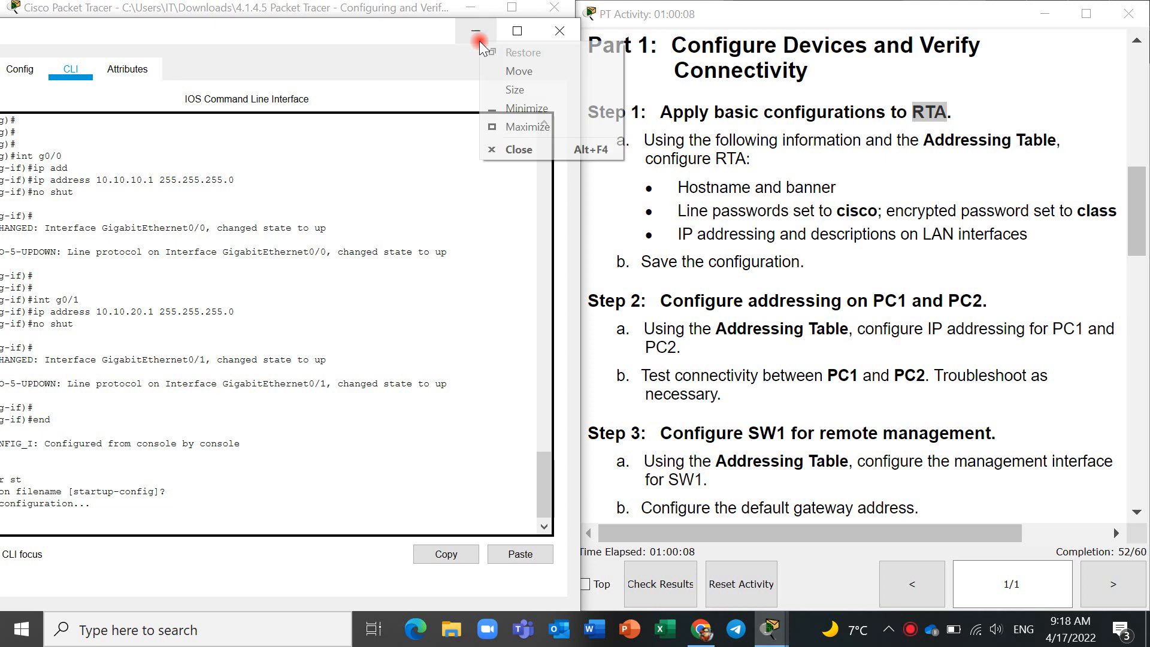
{"action": "left_click", "coordinate": [564, 241]}
{"action": "left_click", "coordinate": [477, 38]}
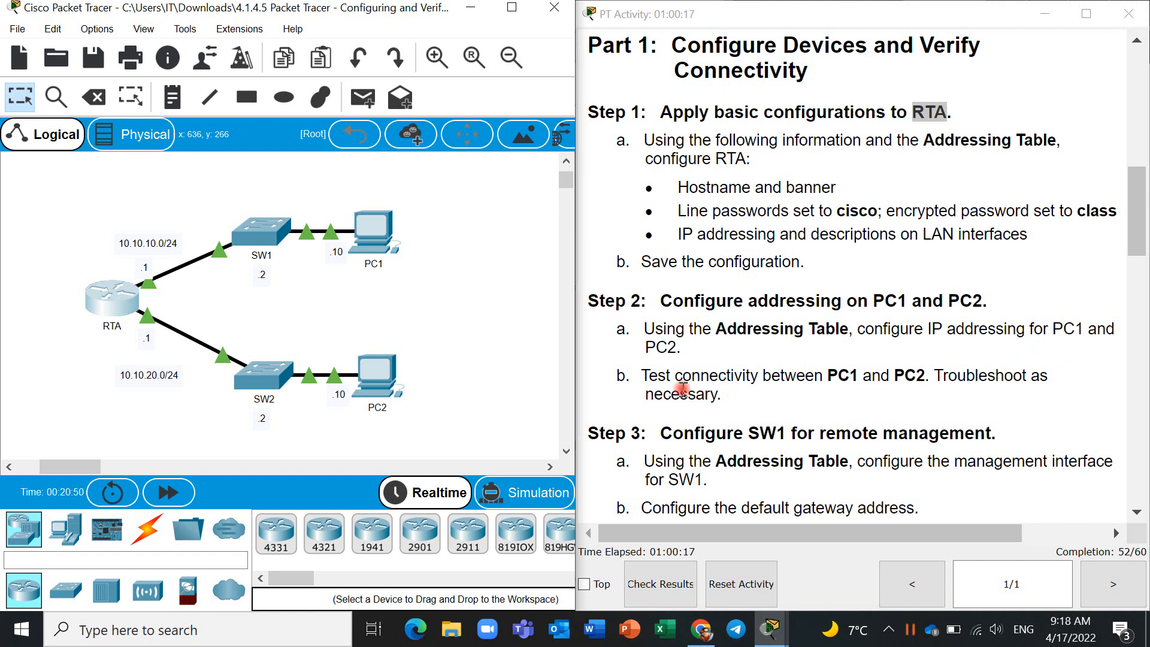
- Open PC1's IP Configuration and set its static IP address to 10.10.10.10, copied from the Addressing Table
{"action": "left_click", "coordinate": [384, 250]}
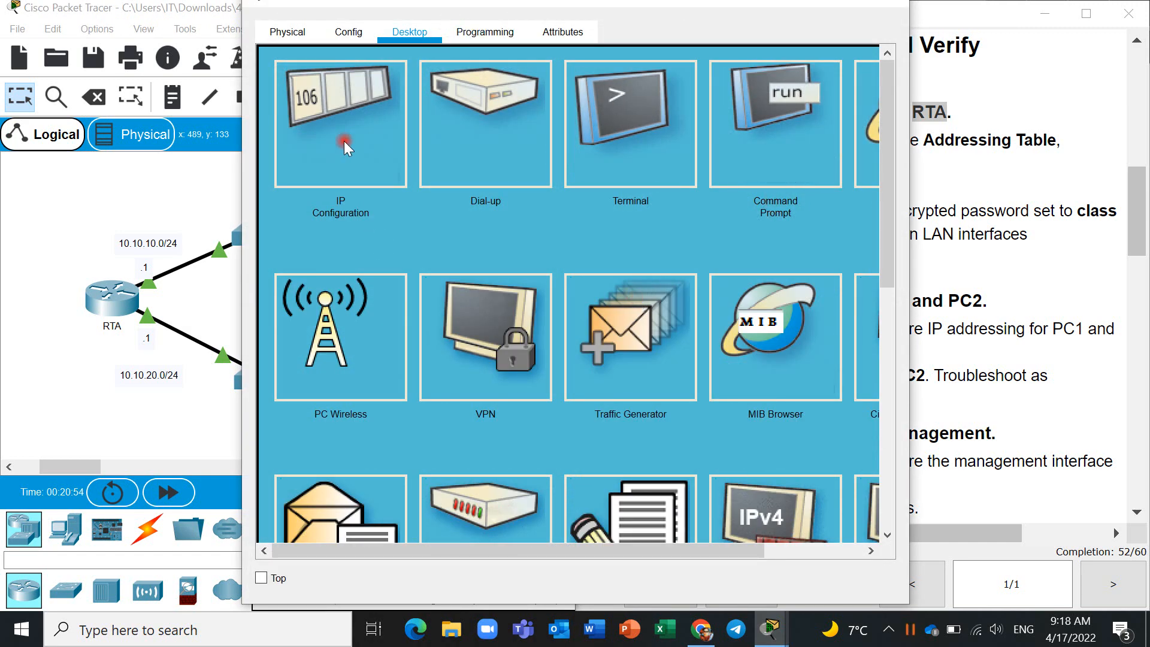
{"action": "left_click", "coordinate": [351, 147]}
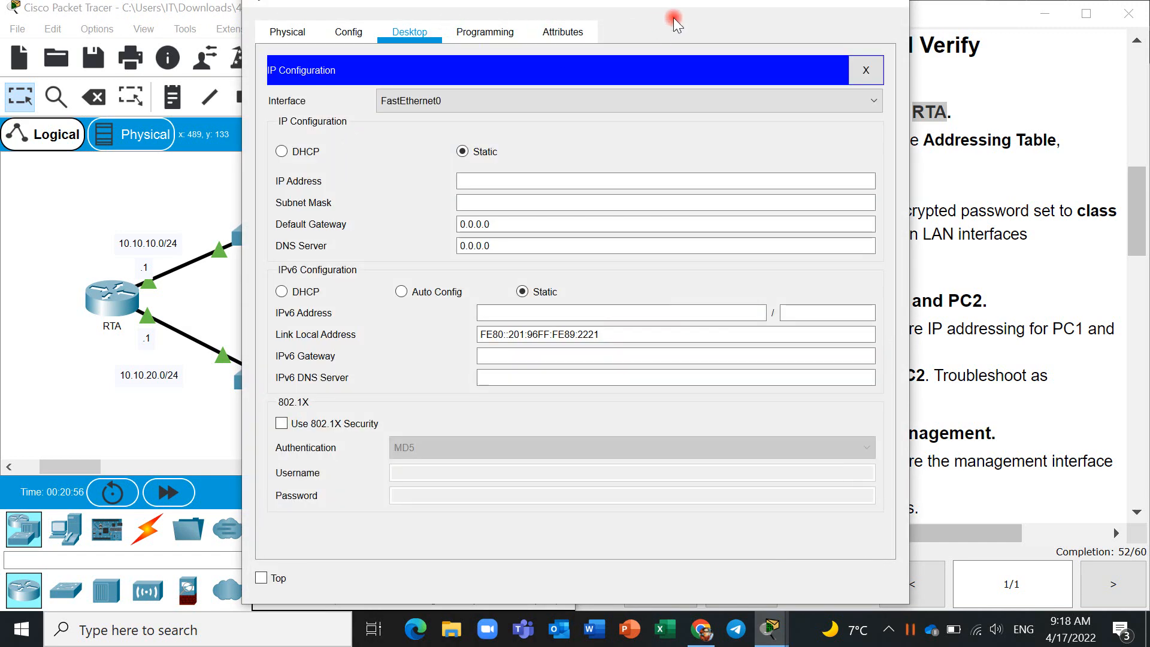
{"action": "left_click_drag", "start_coordinate": [613, 21], "coordinate": [381, 26]}
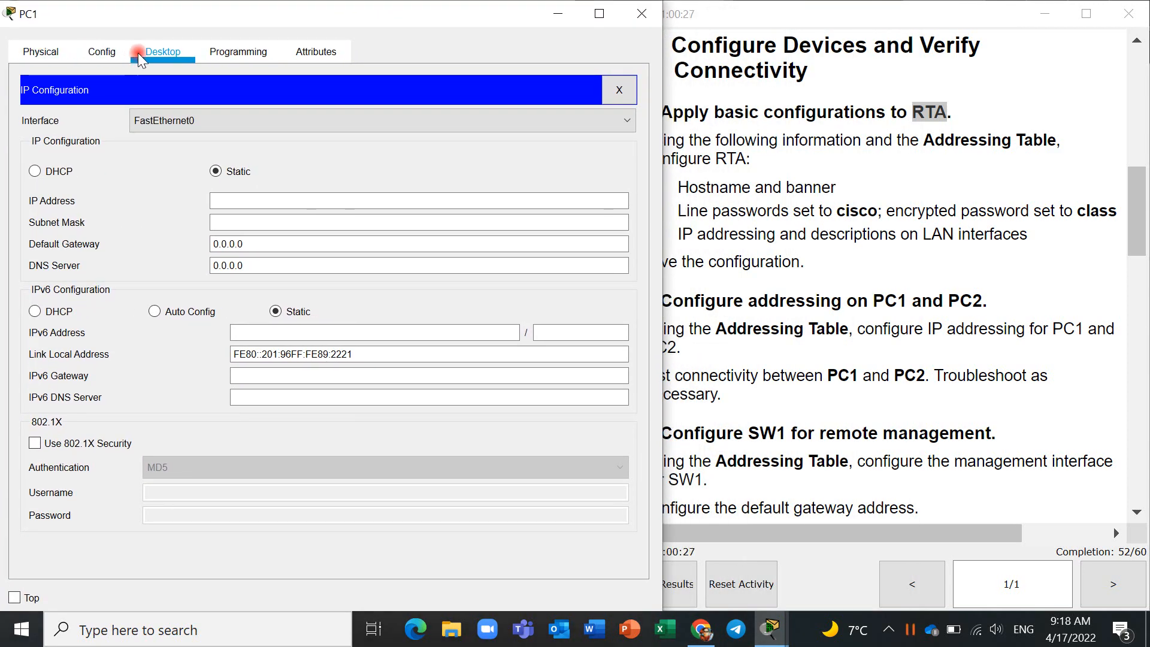
{"action": "left_click", "coordinate": [730, 303]}
{"action": "scroll", "coordinate": [802, 290], "scroll_direction": "up", "scroll_amount": 10}
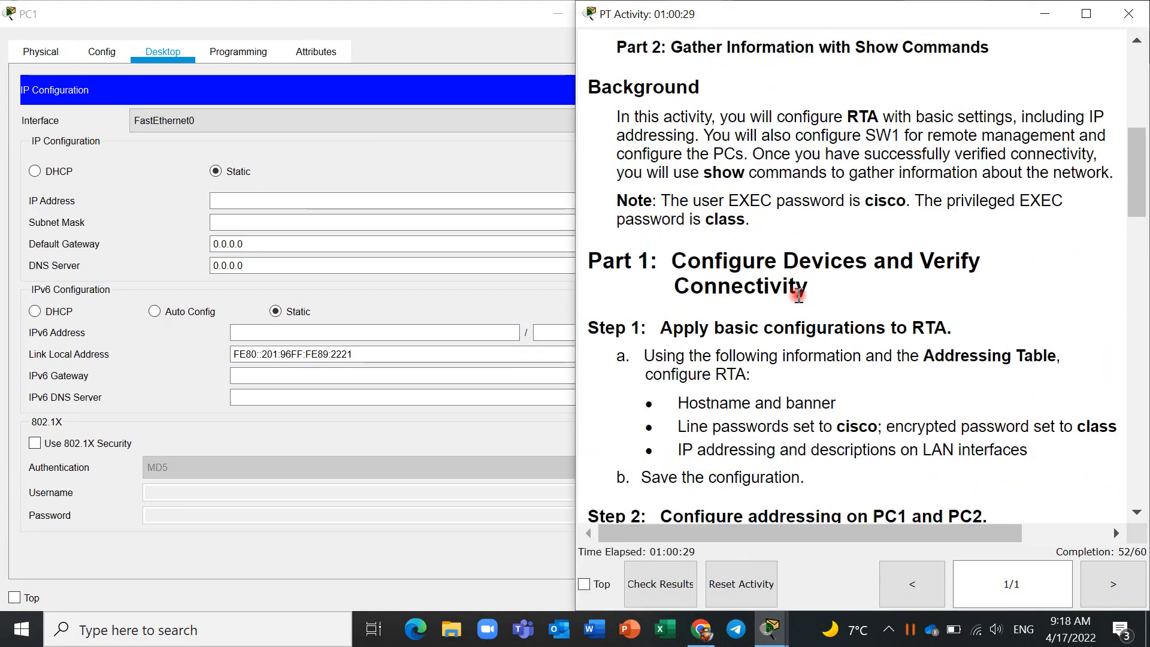
{"action": "left_click_drag", "start_coordinate": [935, 344], "coordinate": [853, 343]}
{"action": "key", "text": "ctrl+c"}
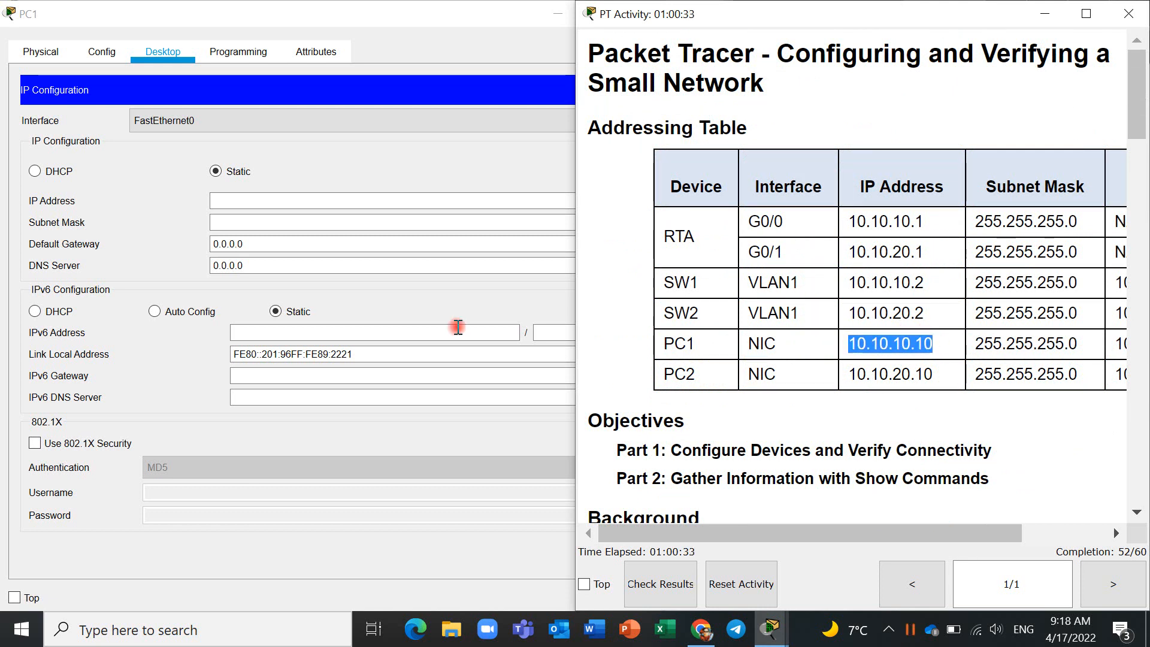
{"action": "left_click", "coordinate": [331, 199]}
{"action": "key", "text": "ctrl+v"}
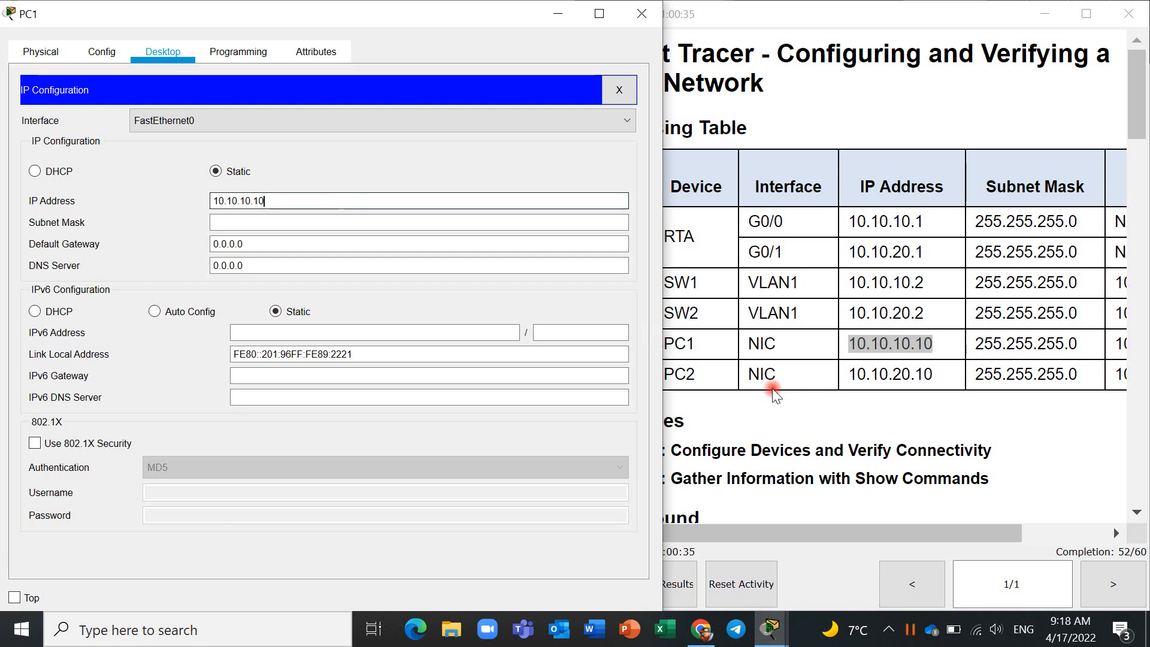
- Replace PC1's subnet mask with 255.255.255.0 from the Addressing Table
{"action": "left_click_drag", "start_coordinate": [1083, 347], "coordinate": [972, 345]}
{"action": "key", "text": "ctrl+c"}
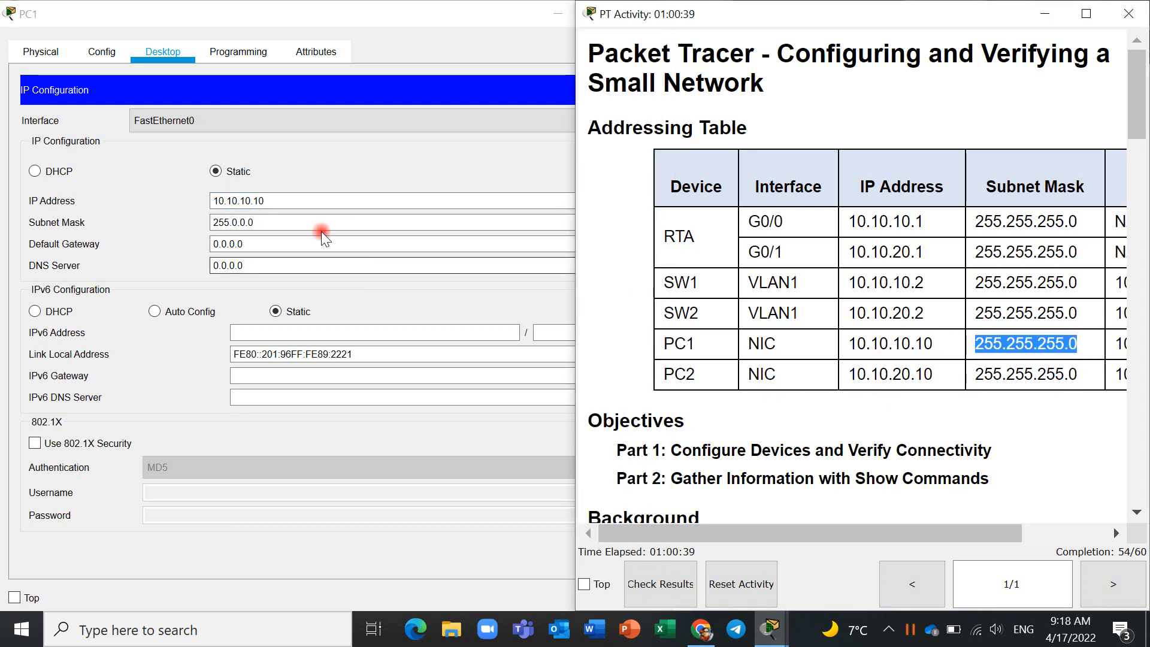
{"action": "left_click", "coordinate": [318, 224]}
{"action": "left_click_drag", "start_coordinate": [318, 225], "coordinate": [200, 228]}
{"action": "key", "text": "ctrl+v"}
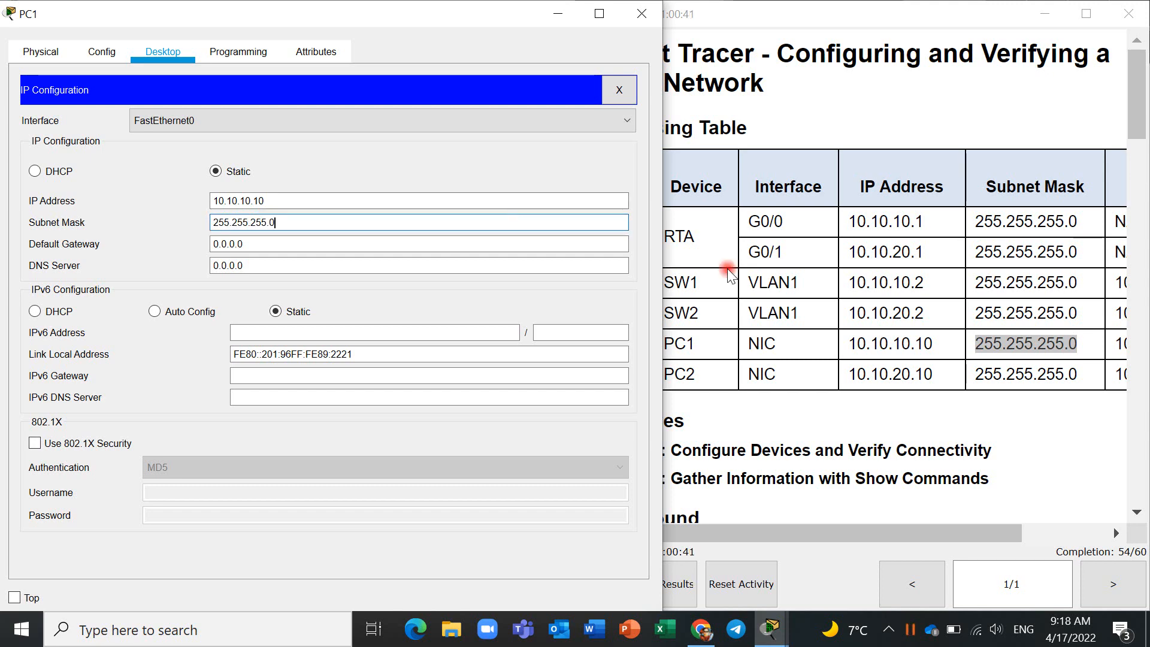
- Set PC1's default gateway to 10.10.10.1 from the Addressing Table and close PC1's window
{"action": "left_click", "coordinate": [931, 537]}
{"action": "left_click_drag", "start_coordinate": [931, 536], "coordinate": [1010, 530]}
{"action": "left_click", "coordinate": [1074, 343]}
{"action": "left_click_drag", "start_coordinate": [1074, 343], "coordinate": [1007, 345]}
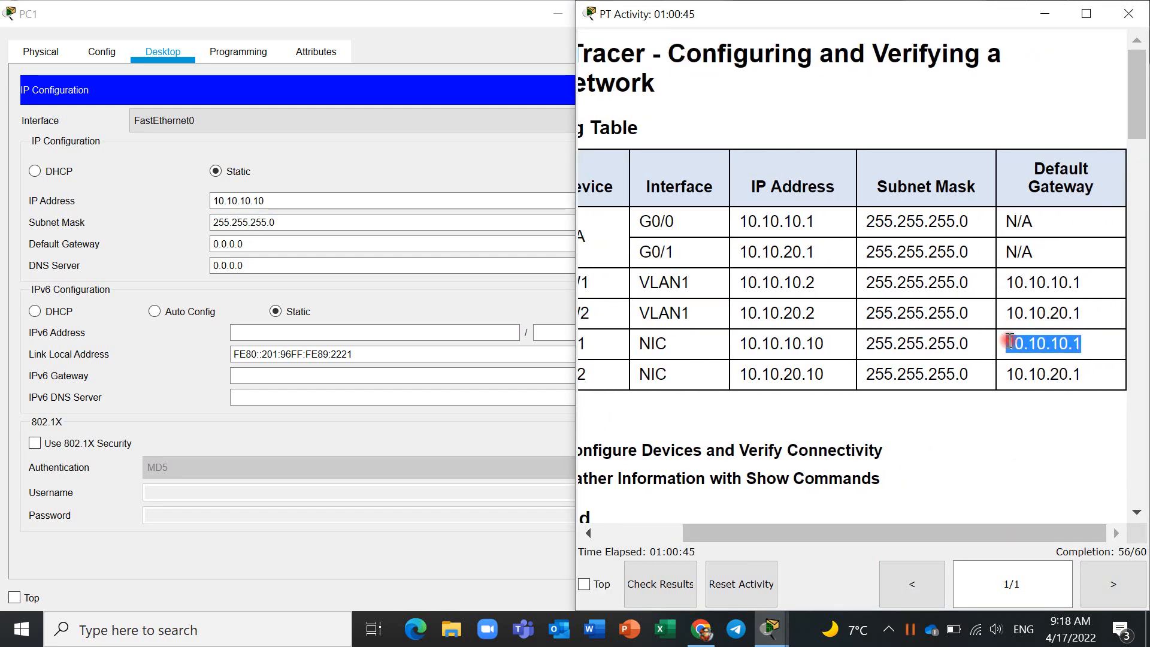
{"action": "left_click", "coordinate": [298, 264]}
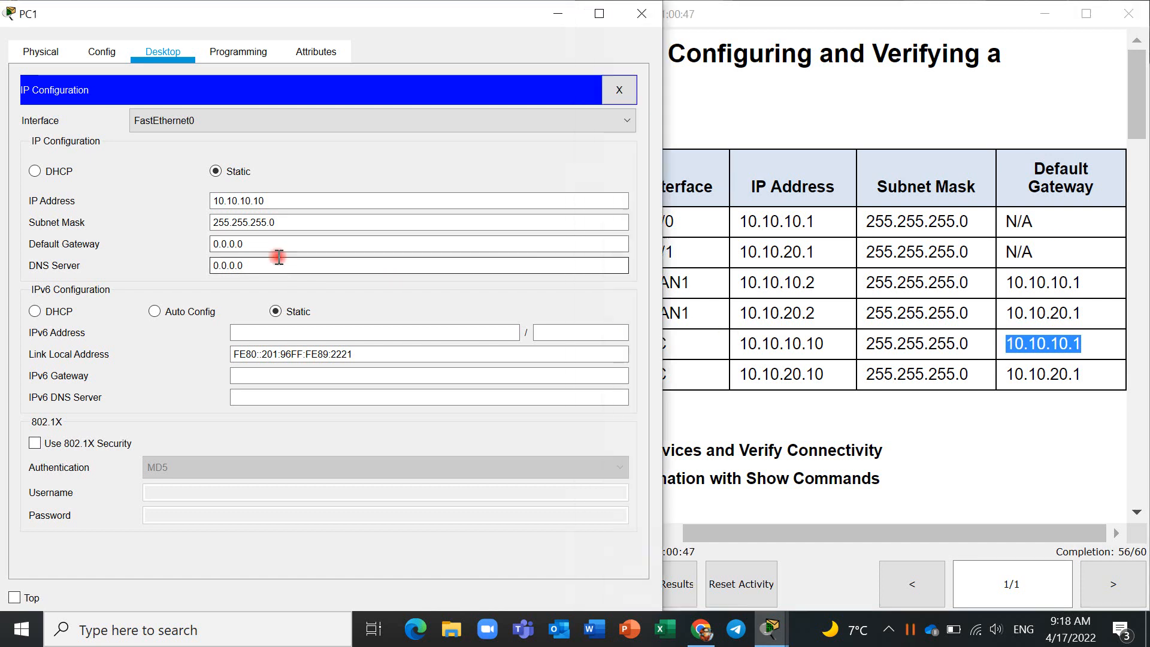
{"action": "left_click_drag", "start_coordinate": [253, 246], "coordinate": [167, 244]}
{"action": "key", "text": "ctrl+v"}
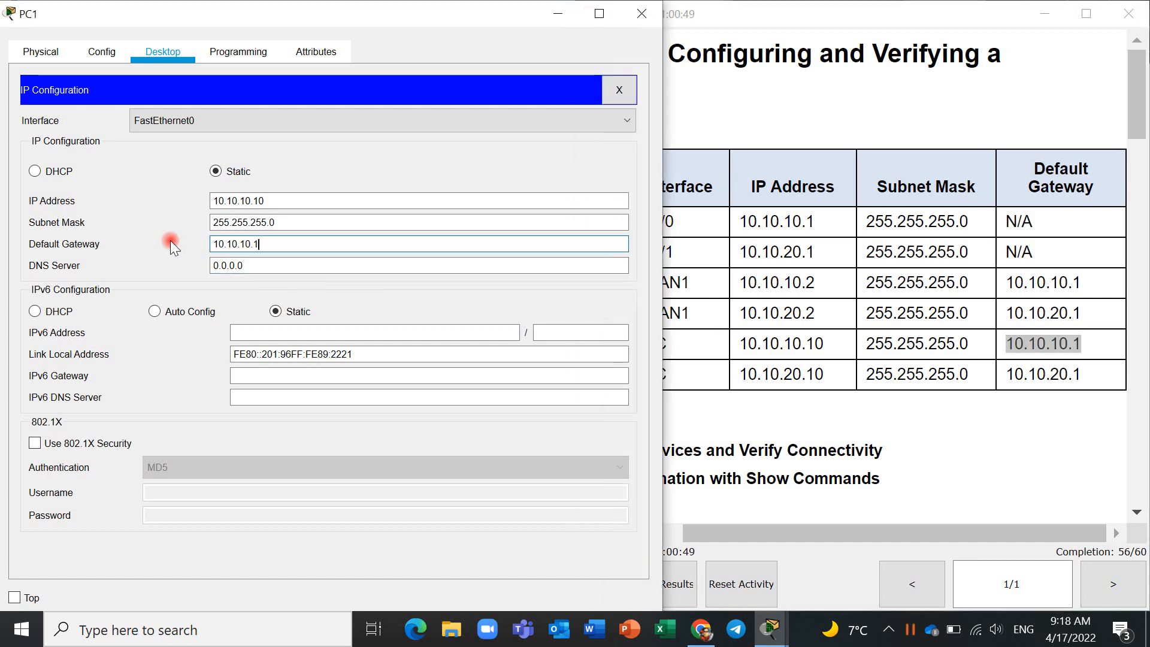
{"action": "left_click", "coordinate": [619, 90]}
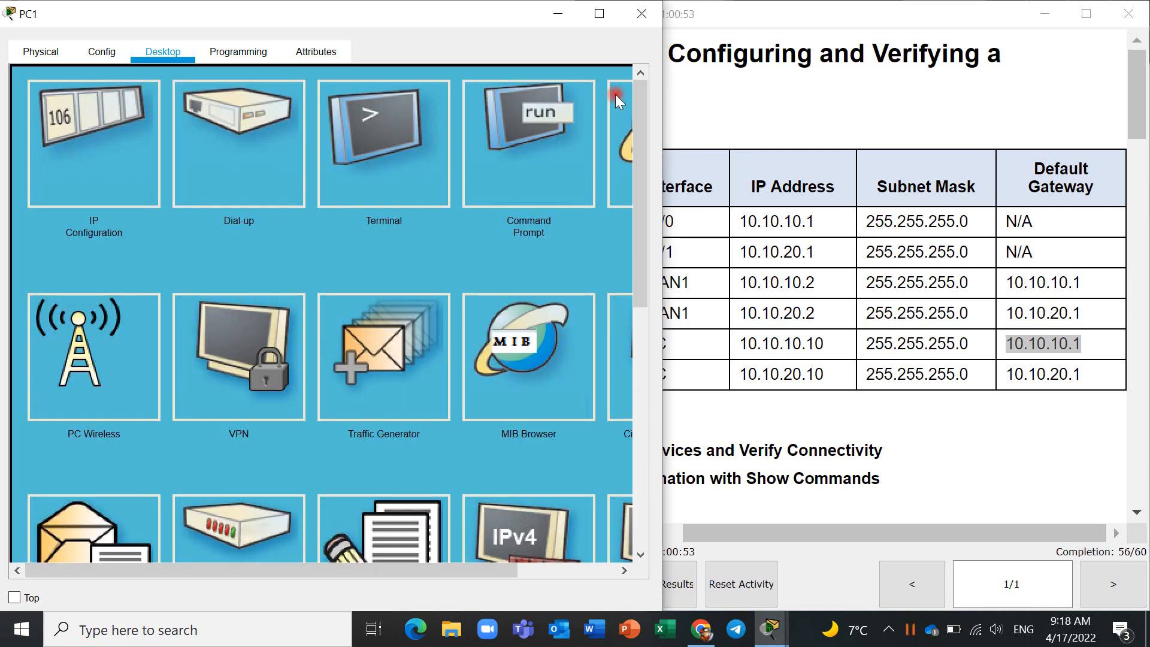
{"action": "left_click", "coordinate": [642, 15]}
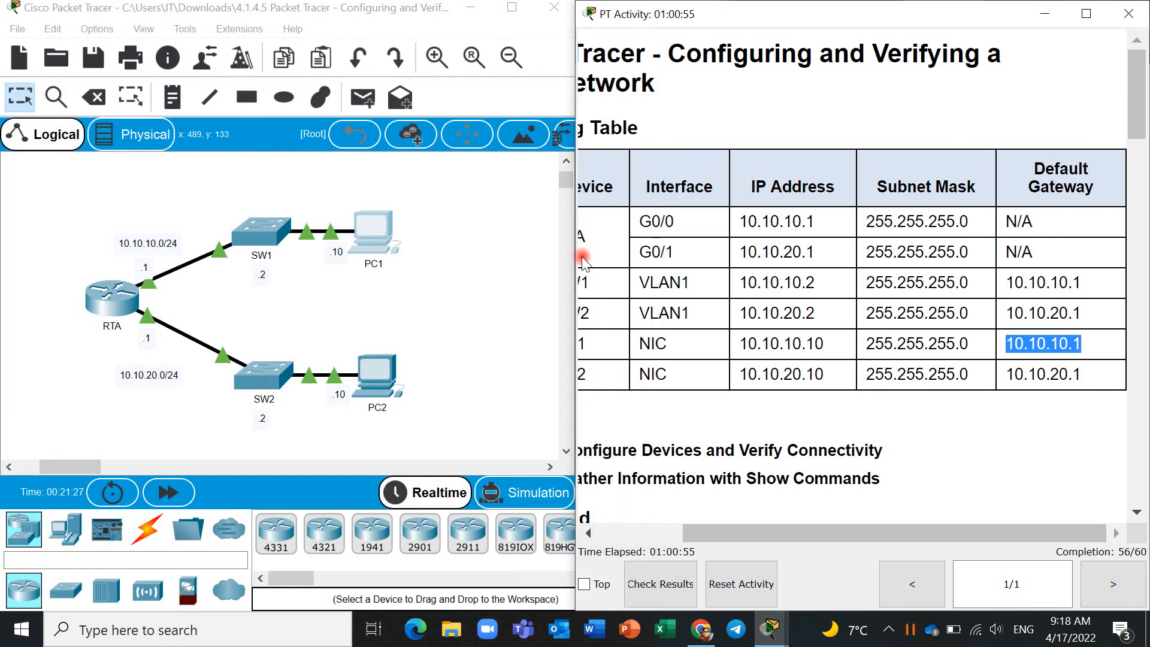
- Open PC2's IP Configuration beside the Addressing Table and copy PC2's IP address, 10.10.20.10, from the table
{"action": "left_click", "coordinate": [395, 379]}
{"action": "left_click", "coordinate": [383, 376]}
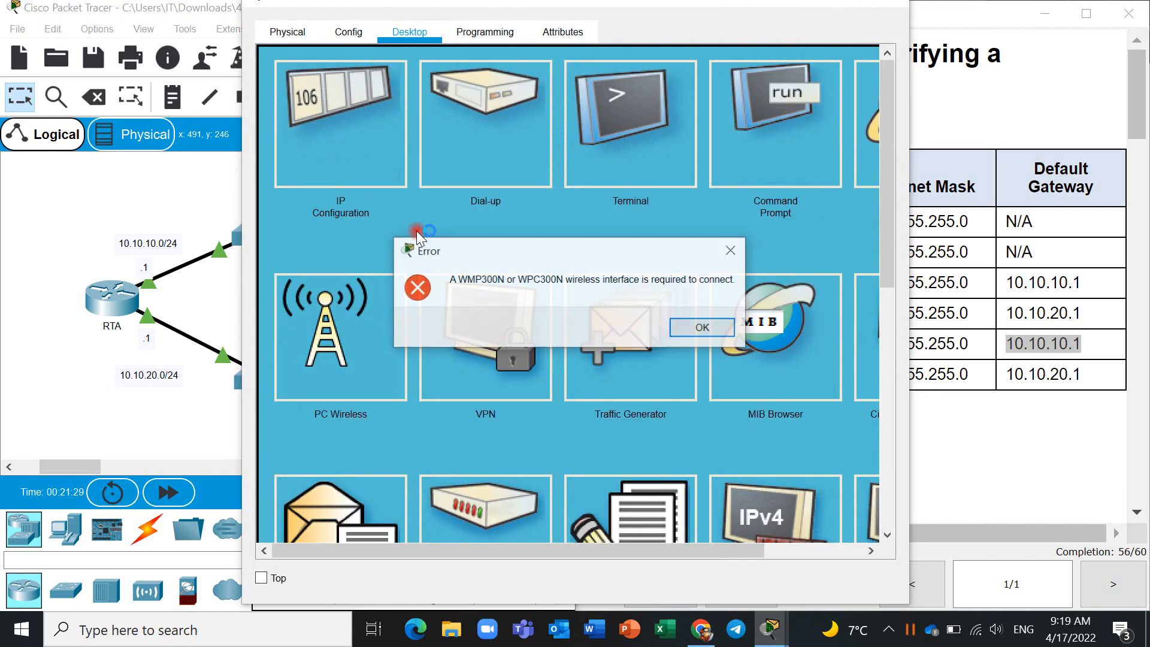
{"action": "left_click", "coordinate": [698, 326]}
{"action": "left_click", "coordinate": [356, 142]}
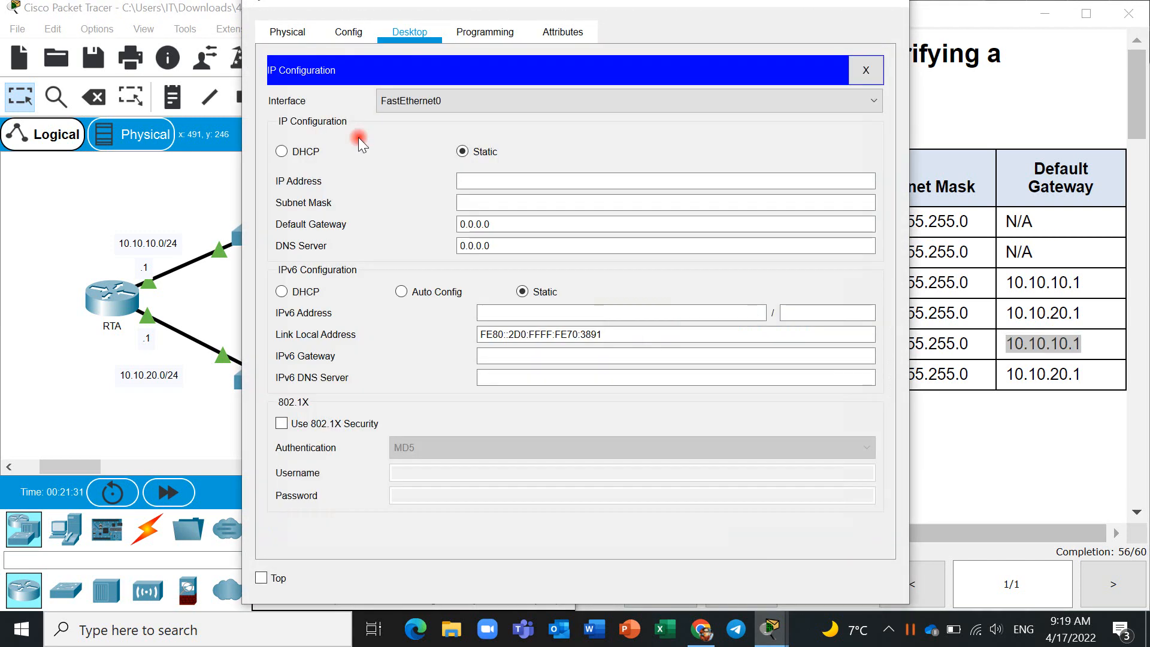
{"action": "left_click", "coordinate": [545, 176]}
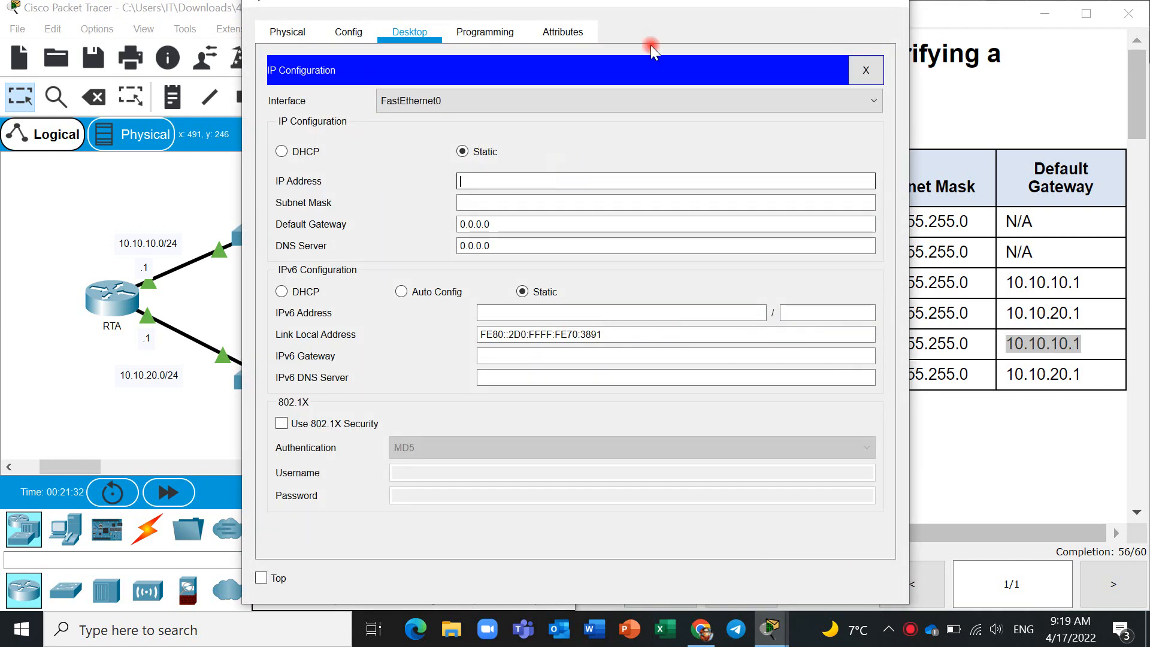
{"action": "double_click", "coordinate": [624, 8]}
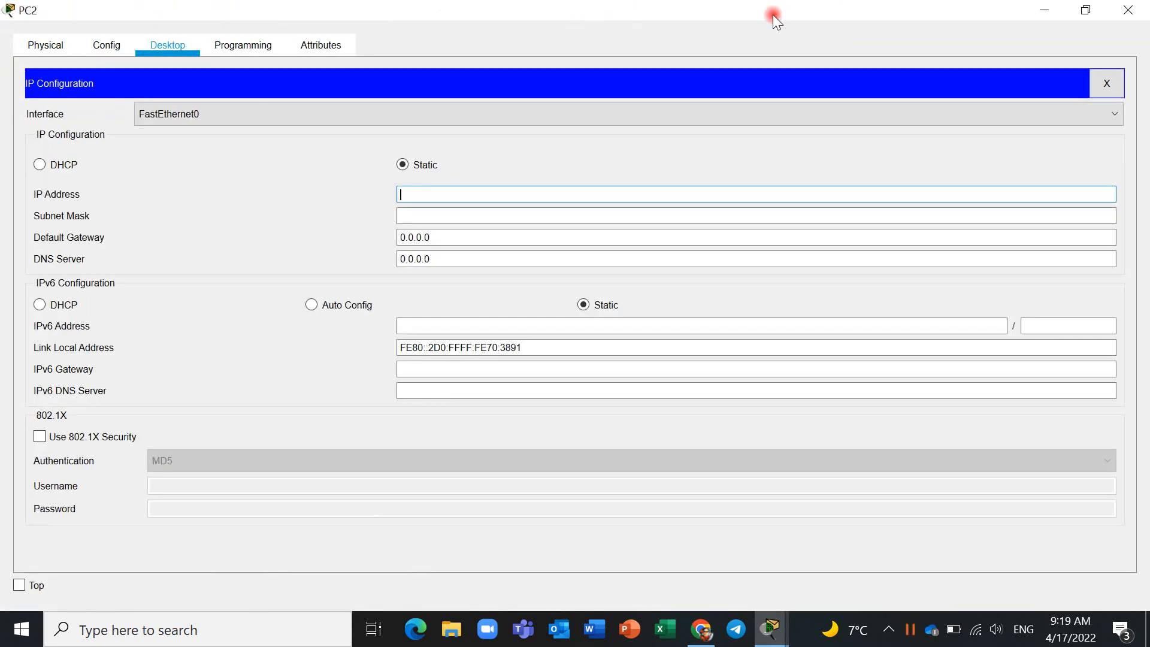
{"action": "left_click", "coordinate": [1086, 10]}
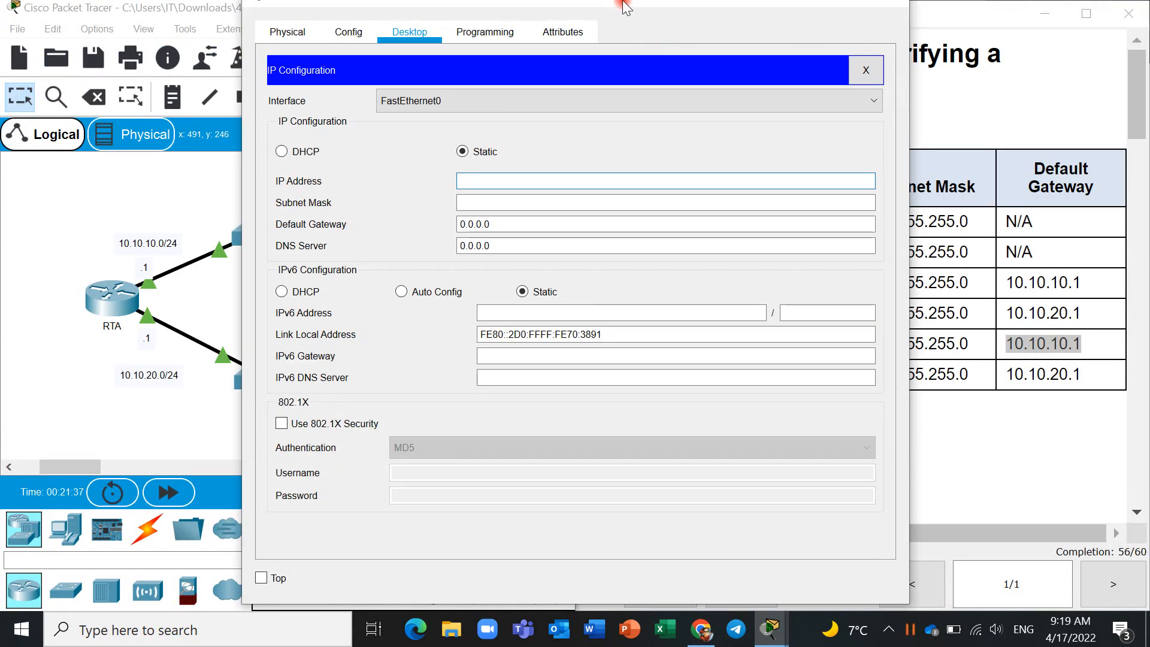
{"action": "left_click_drag", "start_coordinate": [625, 8], "coordinate": [367, 25]}
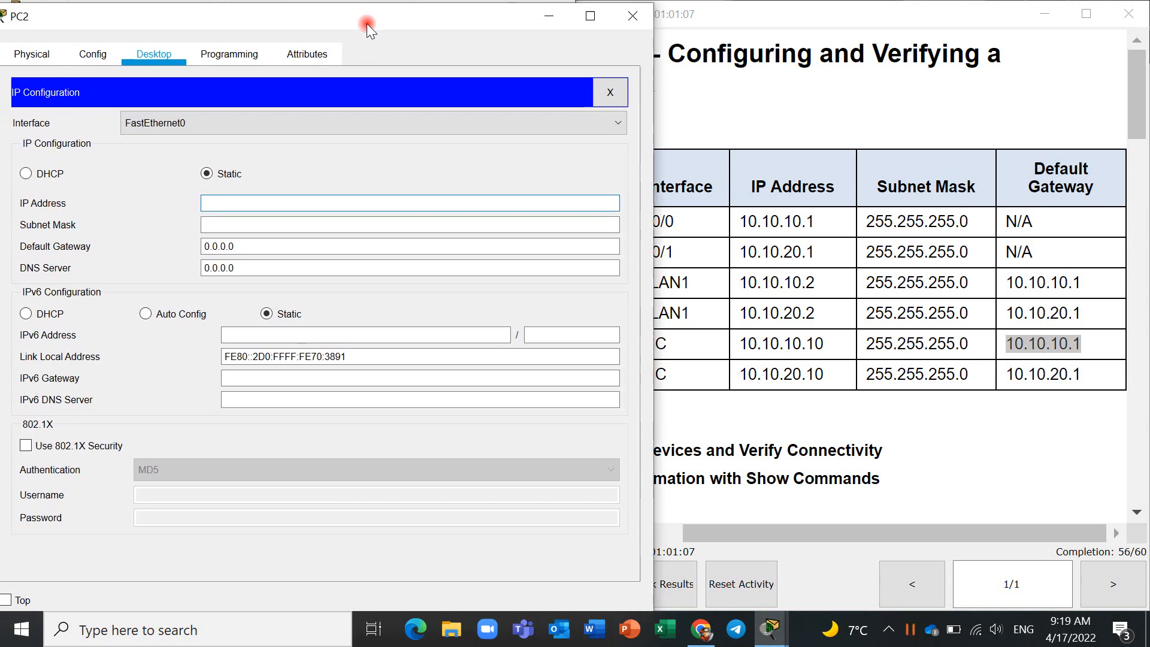
{"action": "left_click", "coordinate": [834, 362]}
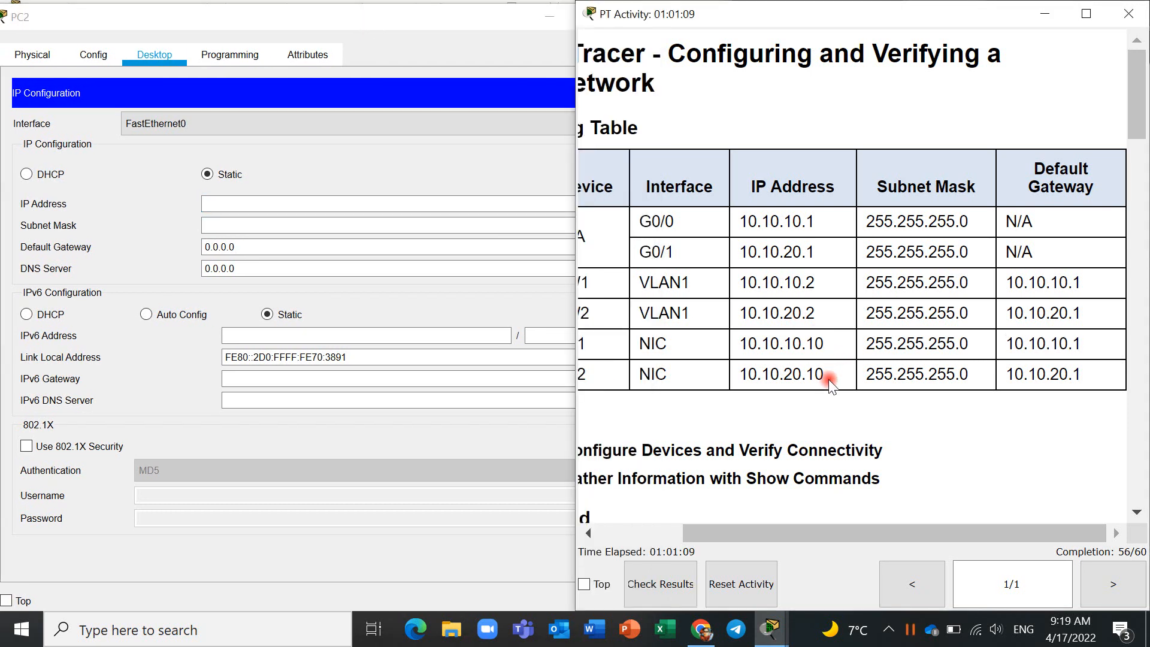
{"action": "left_click_drag", "start_coordinate": [824, 377], "coordinate": [744, 376]}
{"action": "key", "text": "ctrl+c"}
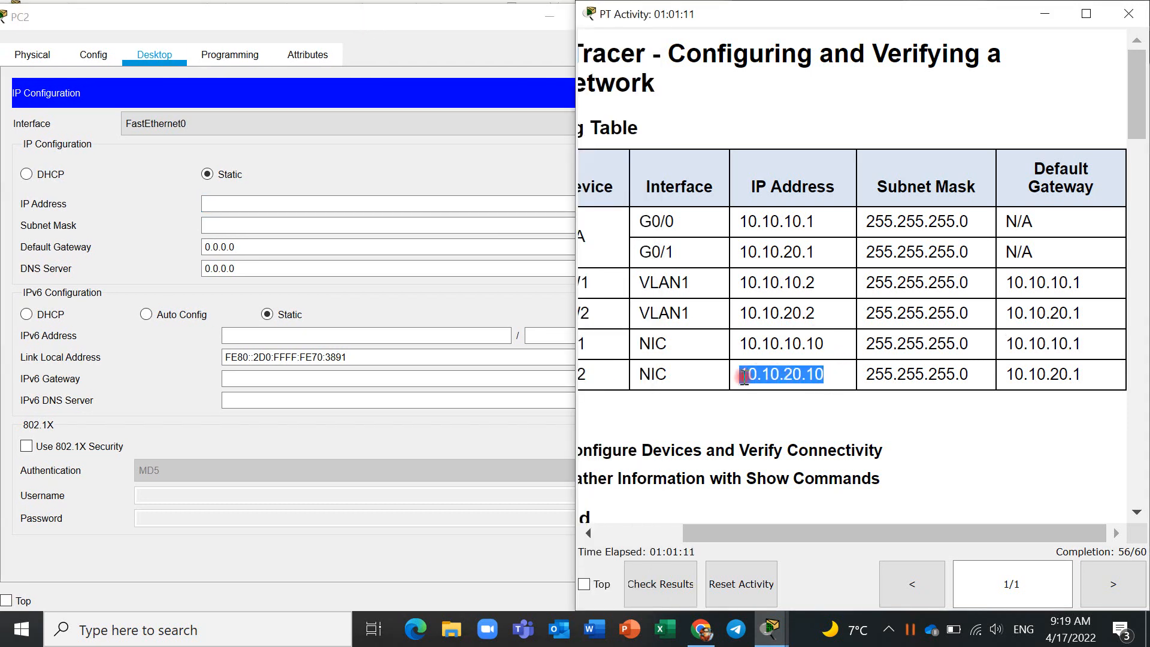
- Try to enter the copied address 10.10.20.10 as PC2's static IP address
{"action": "left_click", "coordinate": [303, 199]}
{"action": "key", "text": "ctrl+v"}
{"action": "left_click", "coordinate": [302, 224]}
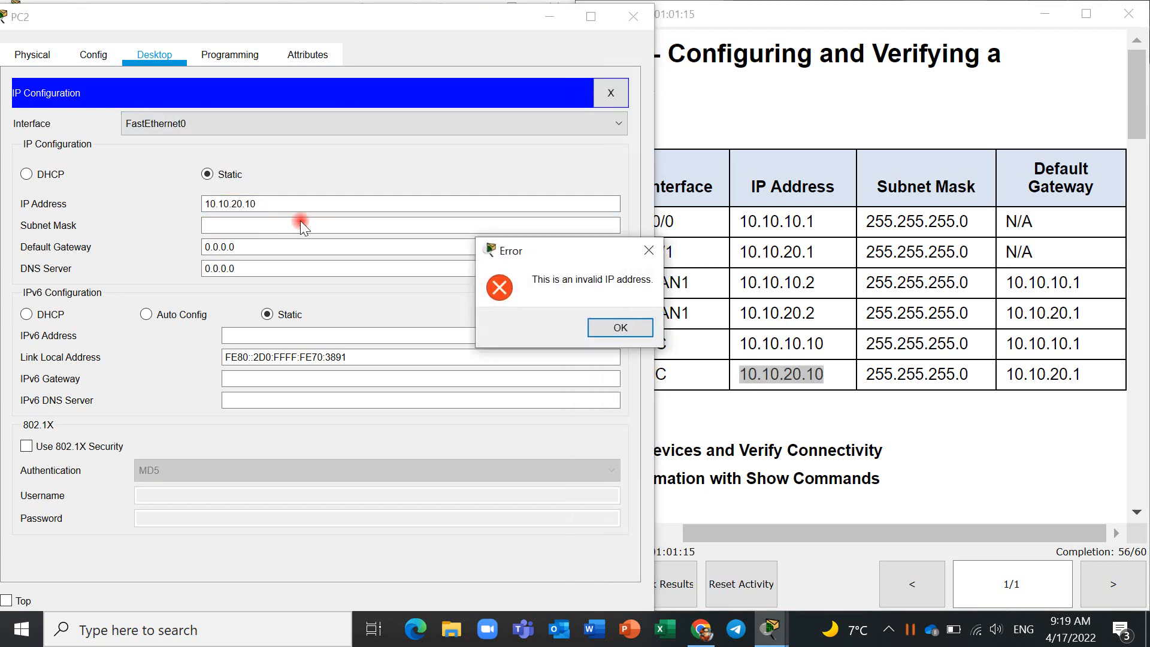
{"action": "left_click", "coordinate": [649, 251]}
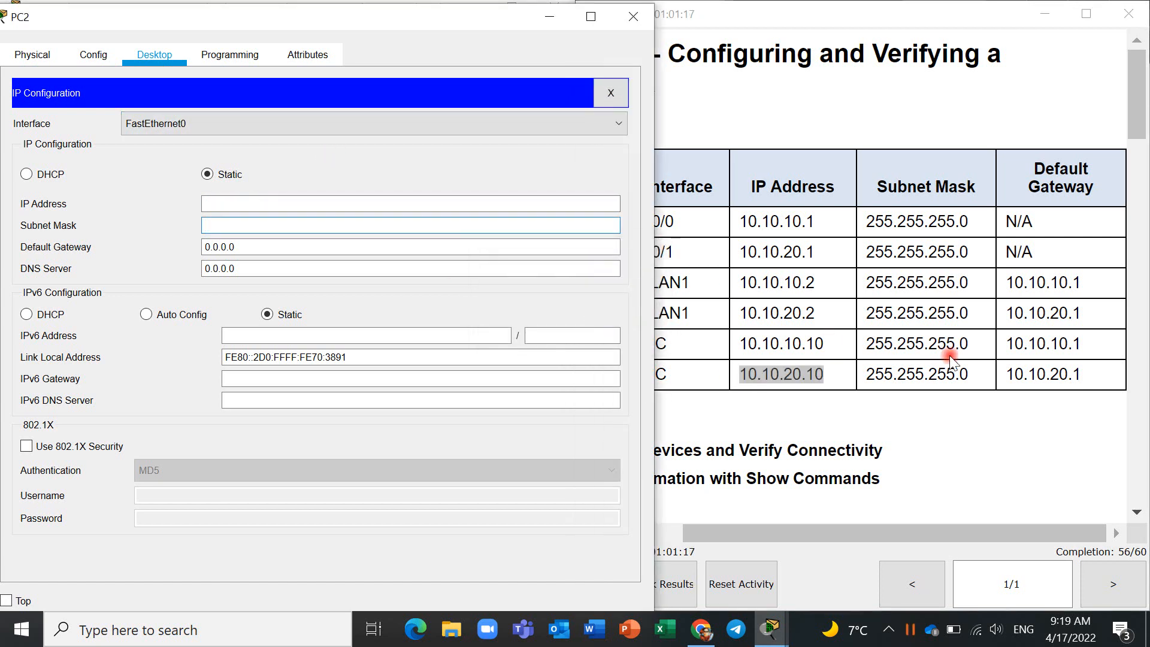
{"action": "left_click", "coordinate": [493, 203]}
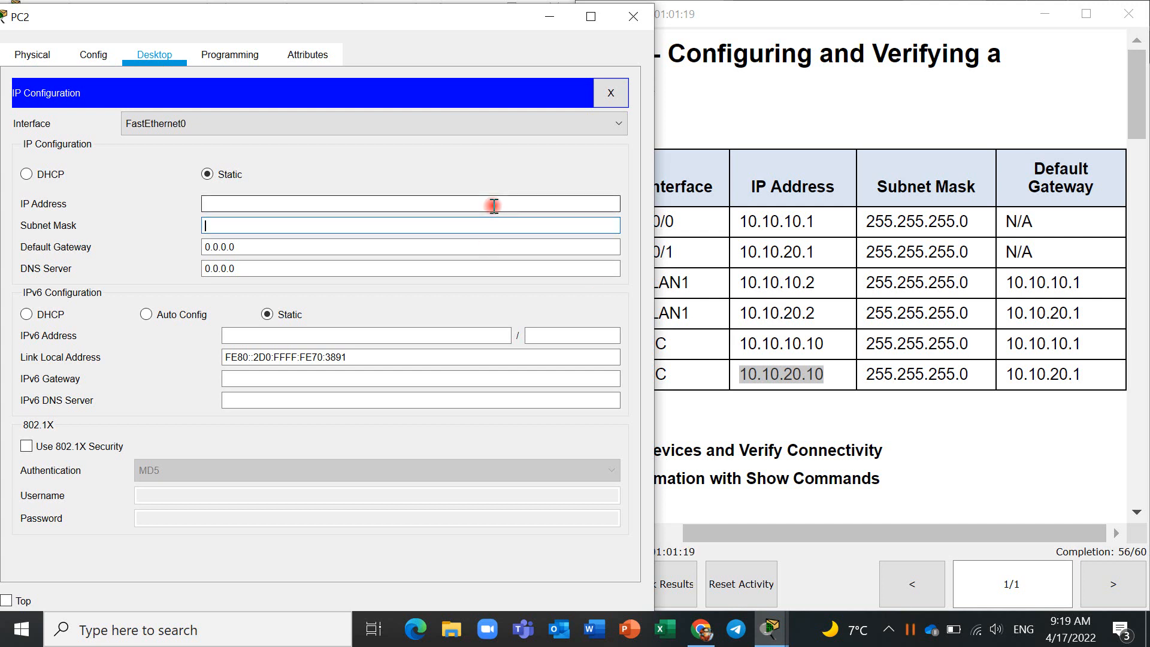
{"action": "key", "text": "ctrl+v"}
{"action": "key", "text": "Tab"}
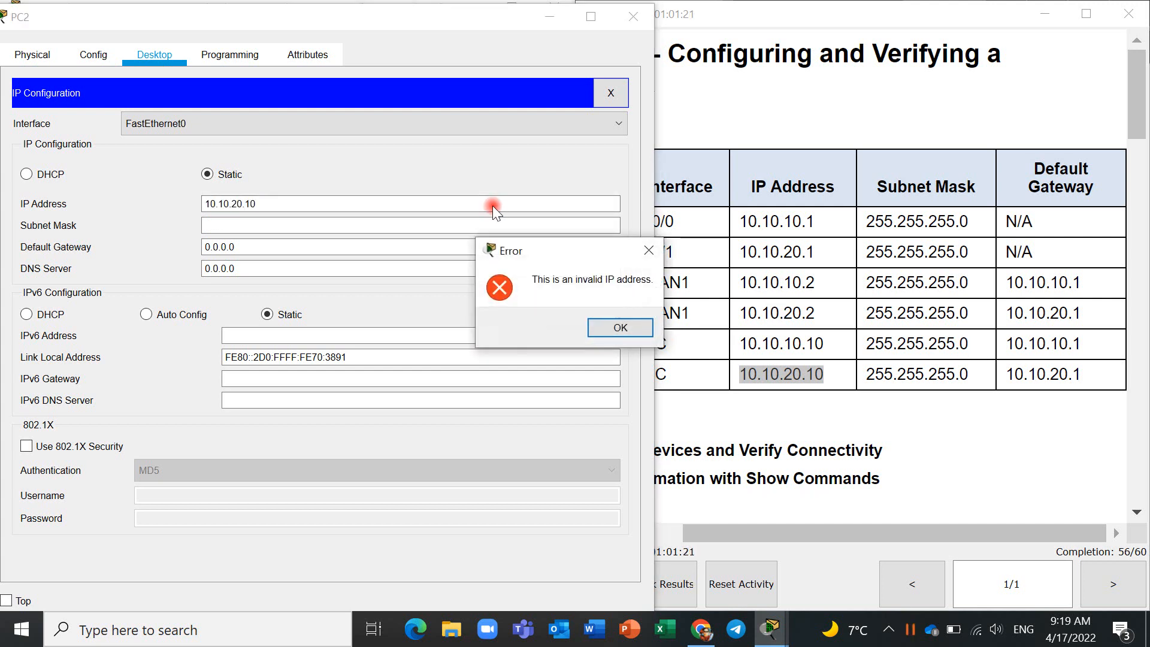
{"action": "left_click", "coordinate": [623, 329]}
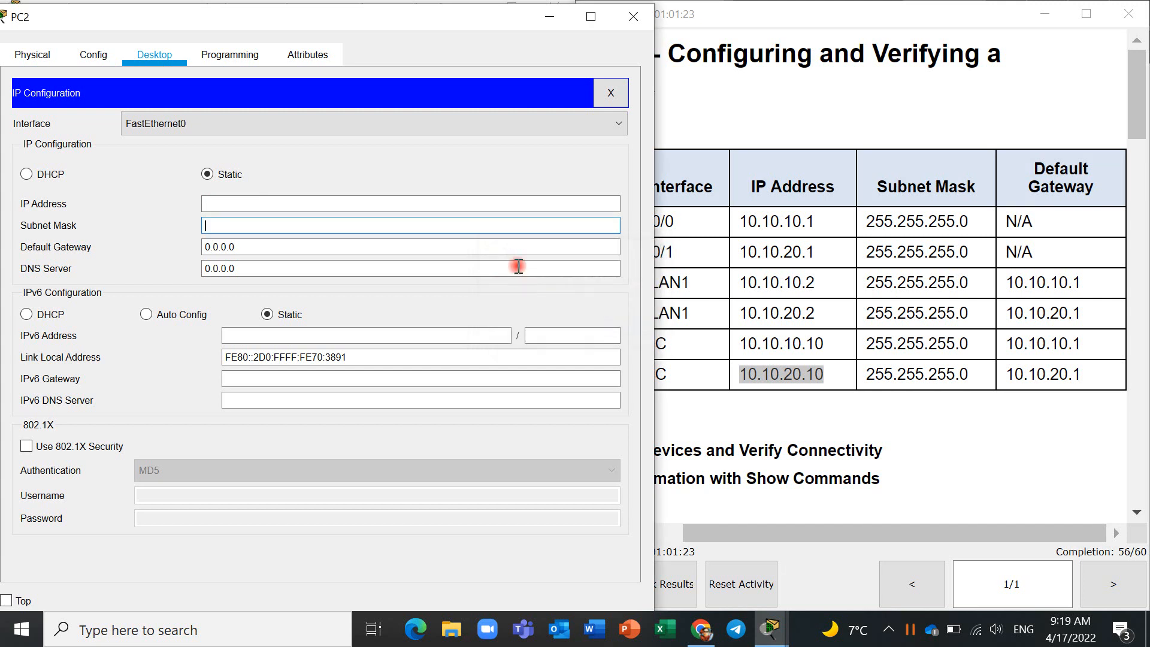
- Set PC2's static IP address to 10.10.20.10
{"action": "left_click", "coordinate": [533, 204]}
{"action": "key", "text": "ctrl+v"}
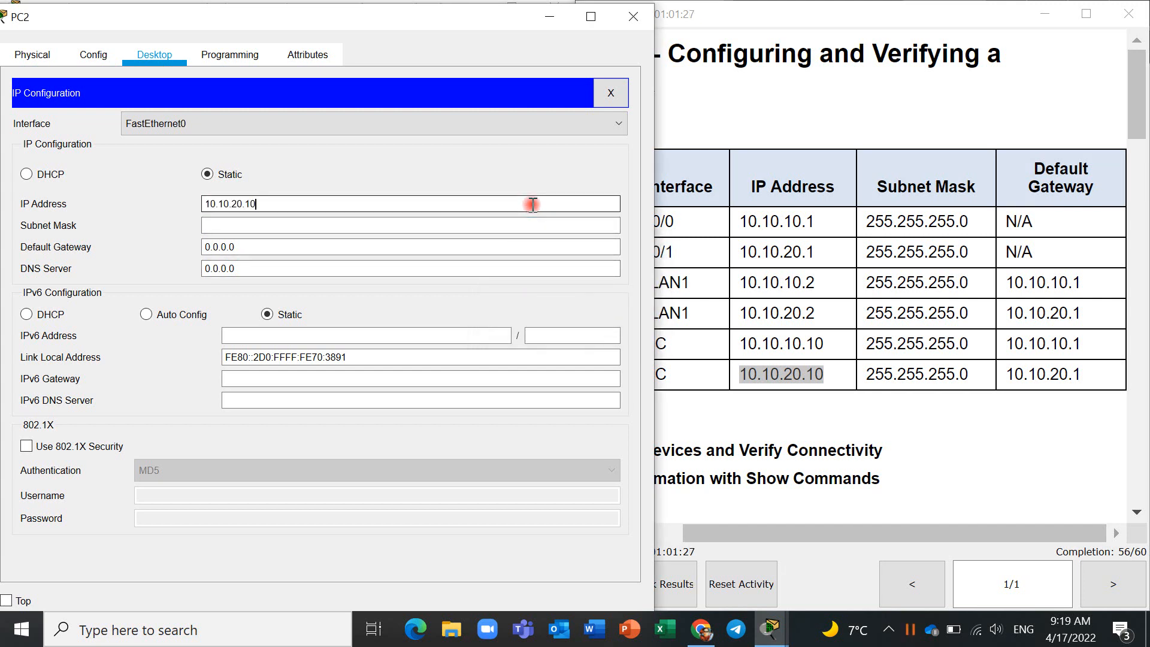
{"action": "key", "text": "Tab"}
- Change PC2's subnet mask to 255.255.255.0
{"action": "key", "text": "Right"}
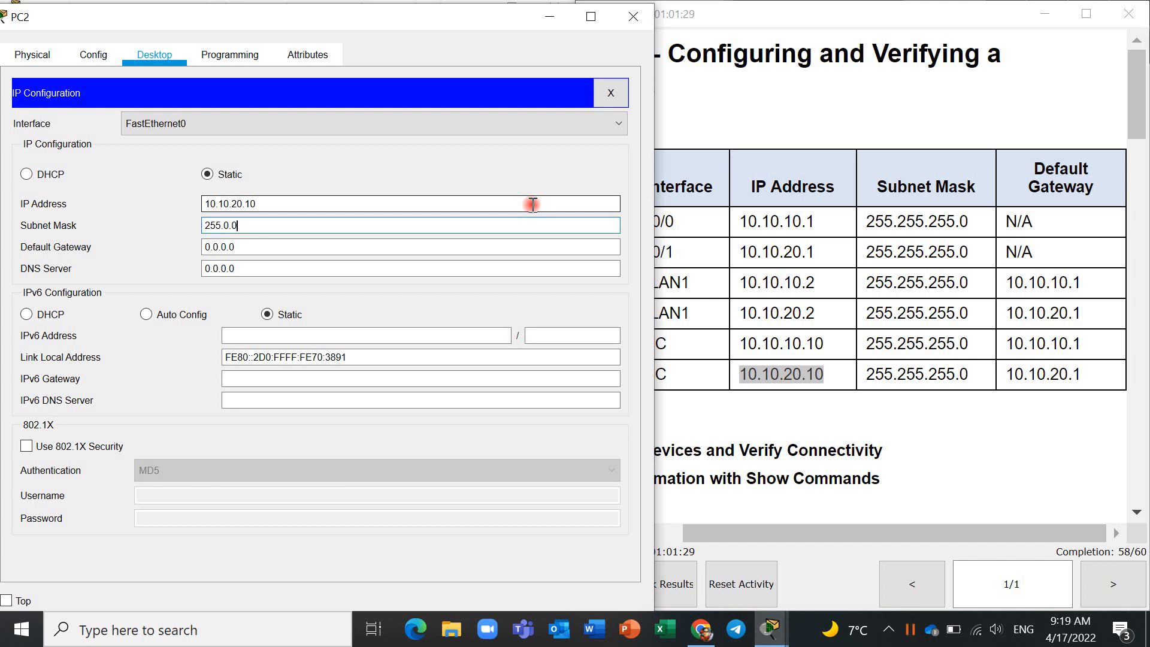
{"action": "key", "text": "BackSpace"}
{"action": "key", "text": "BackSpace"}
{"action": "key", "text": "BackSpace"}
{"action": "type", "text": "255.255.0"}
{"action": "key", "text": "Tab"}
- Set PC2's default gateway to 10.10.20.1, copied from the Addressing Table, and close PC2's window
{"action": "left_click_drag", "start_coordinate": [1106, 368], "coordinate": [1001, 375]}
{"action": "key", "text": "ctrl+c"}
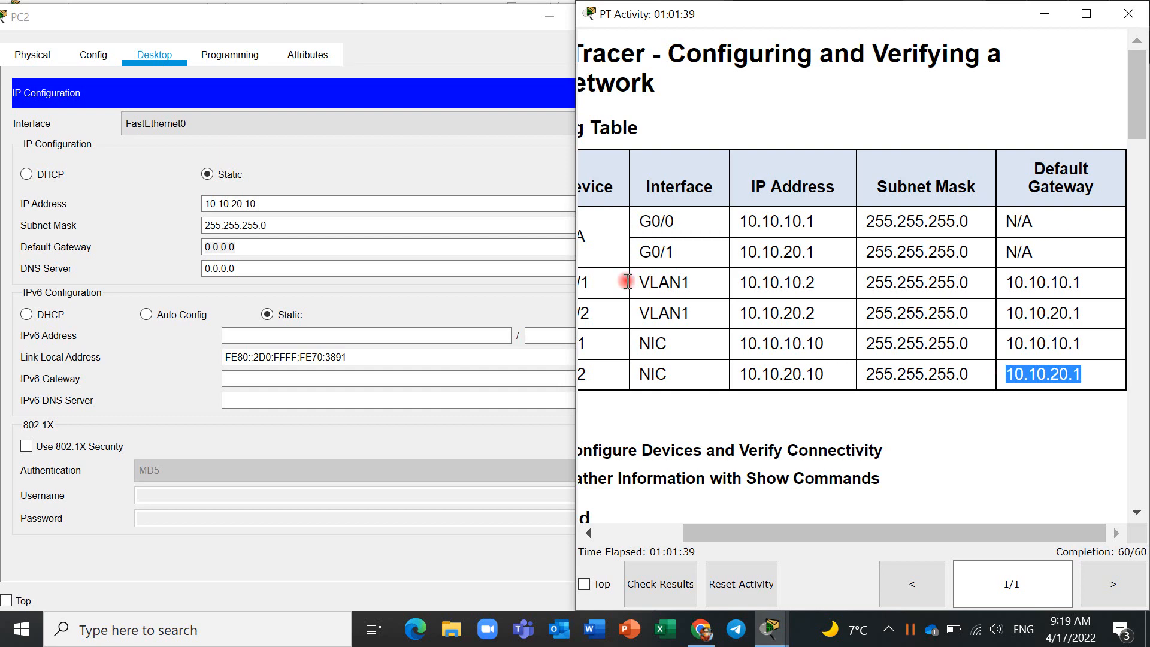
{"action": "left_click", "coordinate": [254, 237]}
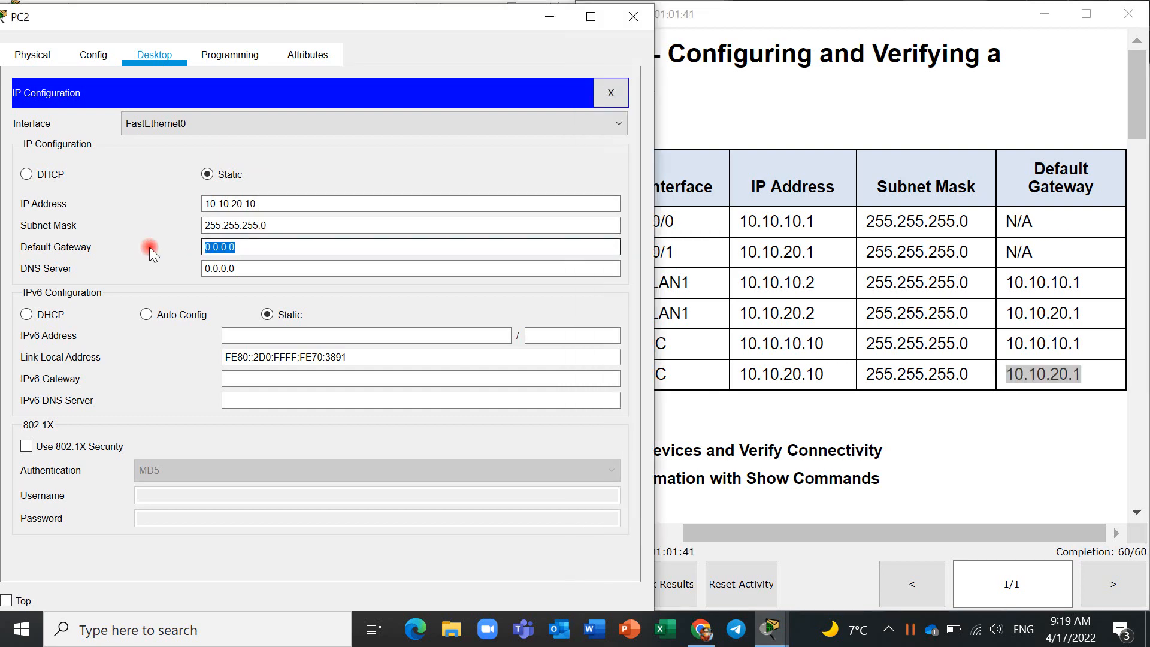
{"action": "key", "text": "ctrl+v"}
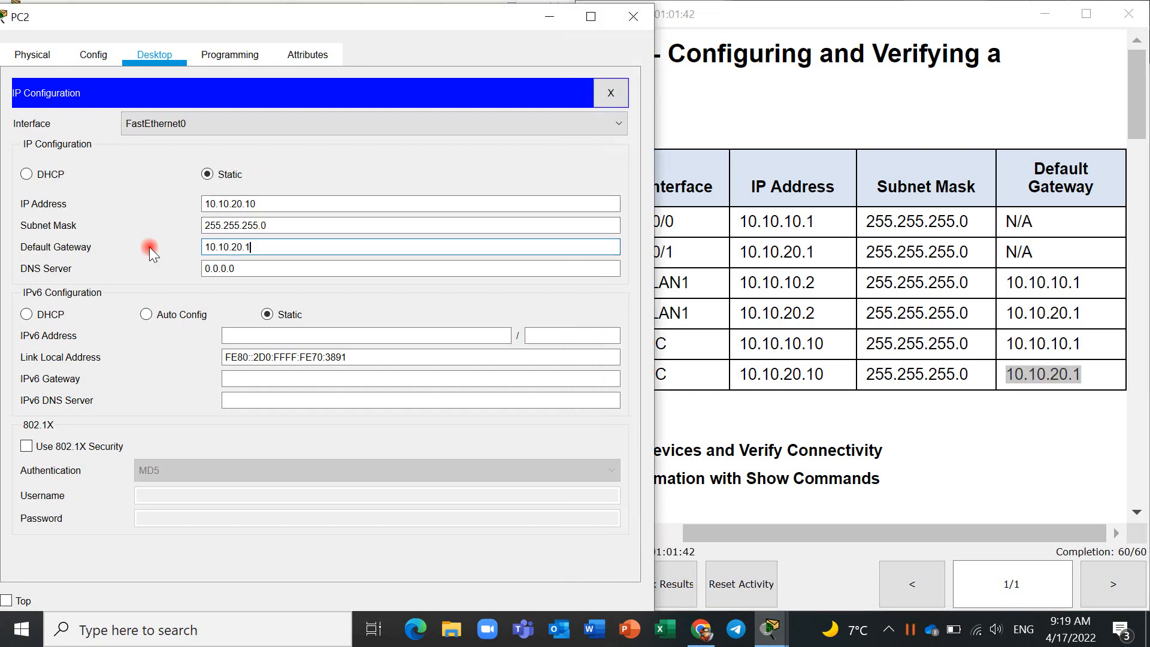
{"action": "left_click", "coordinate": [639, 14]}
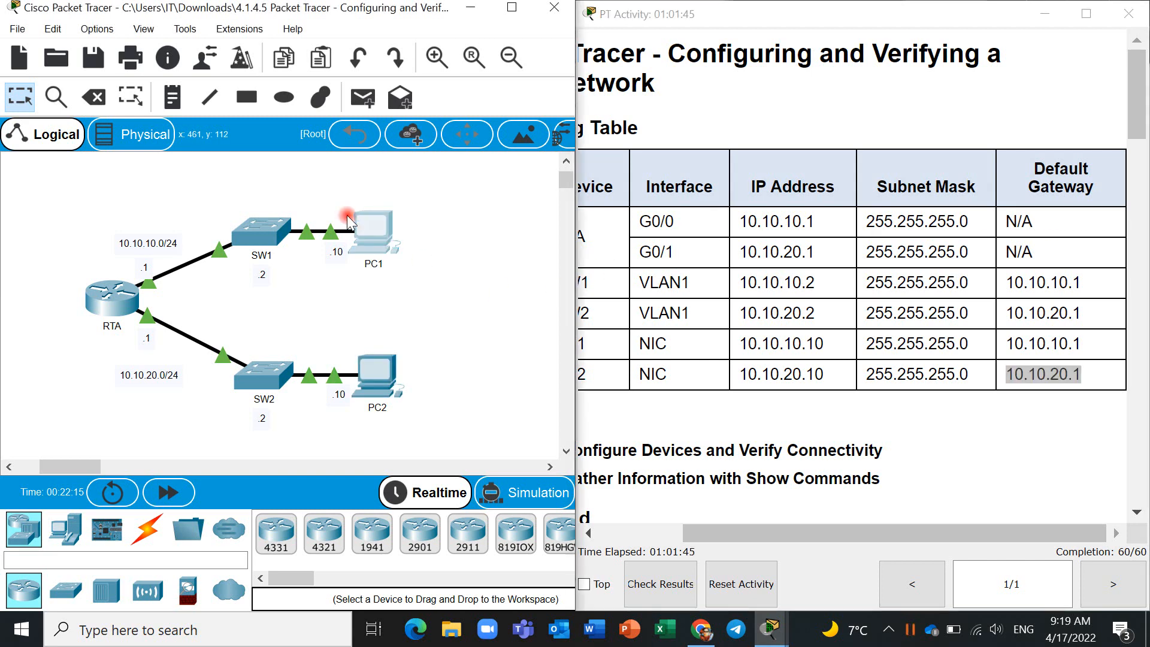
- Ping 10.10.20.1 from PC1's Command Prompt to test connectivity, and minimize PC1's window
{"action": "left_click", "coordinate": [369, 220]}
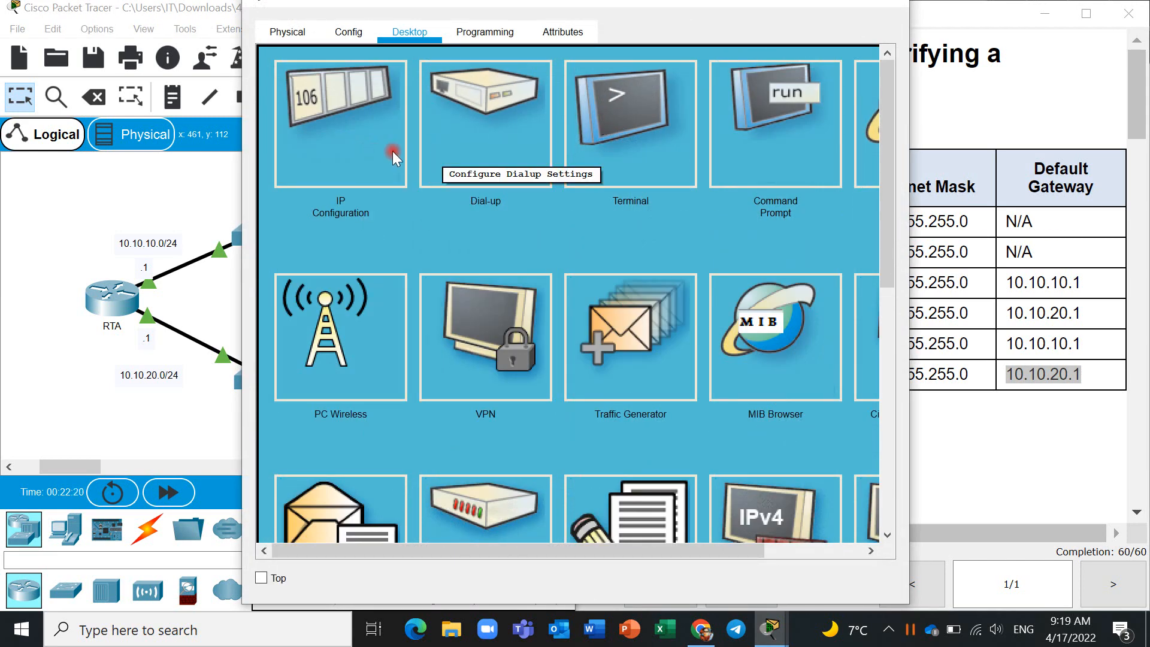
{"action": "left_click", "coordinate": [772, 106]}
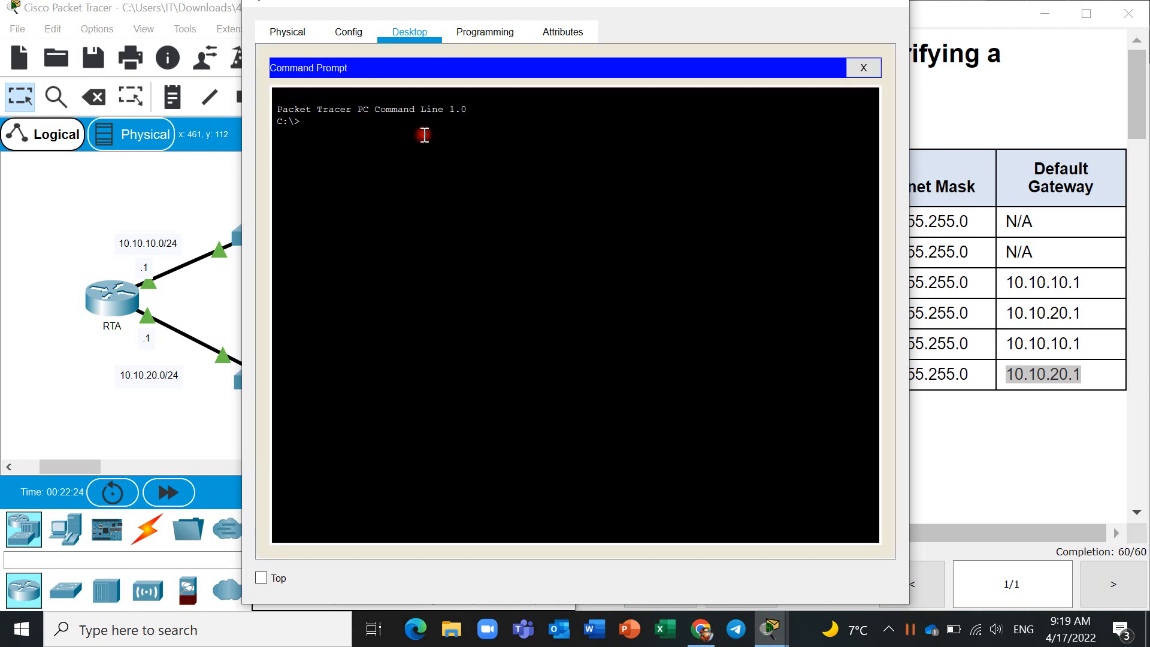
{"action": "type", "text": "ping"}
{"action": "left_click_drag", "start_coordinate": [561, 3], "coordinate": [315, 54]}
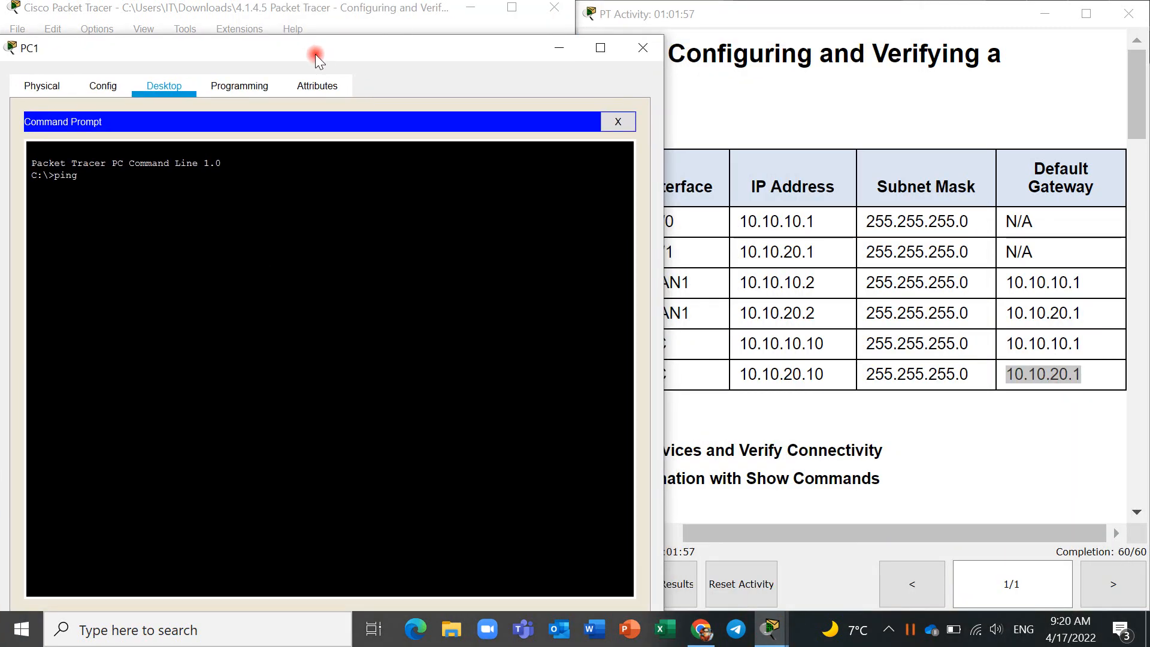
{"action": "type", "text": "1"}
{"action": "key", "text": "BackSpace"}
{"action": "right_click", "coordinate": [166, 196]}
{"action": "left_click", "coordinate": [188, 216]}
{"action": "key", "text": "Return"}
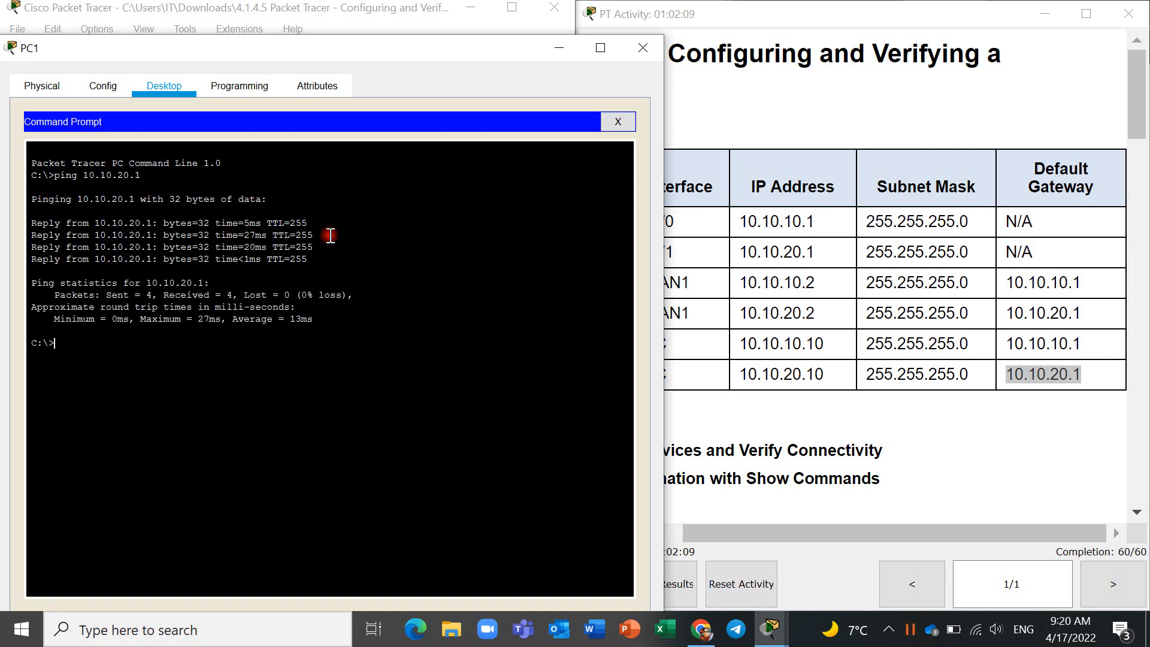
{"action": "left_click", "coordinate": [559, 51]}
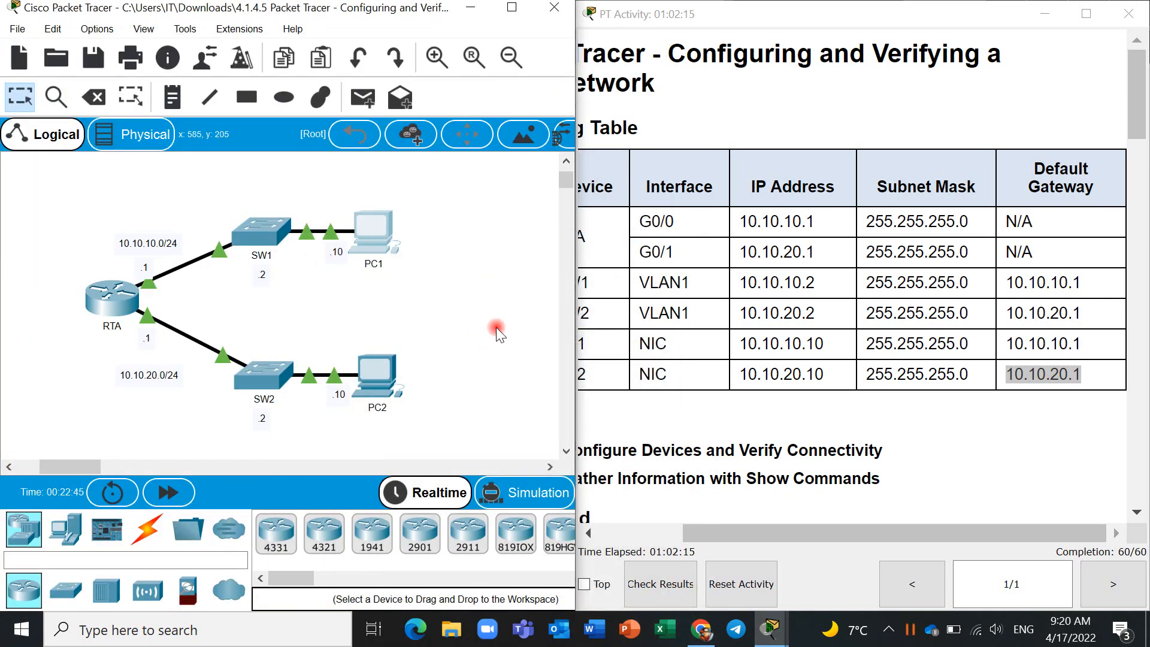
- Check the activity instructions for SW1 remote management and open SW1's CLI beside the Addressing Table
{"action": "scroll", "coordinate": [742, 358], "scroll_direction": "down", "scroll_amount": 10}
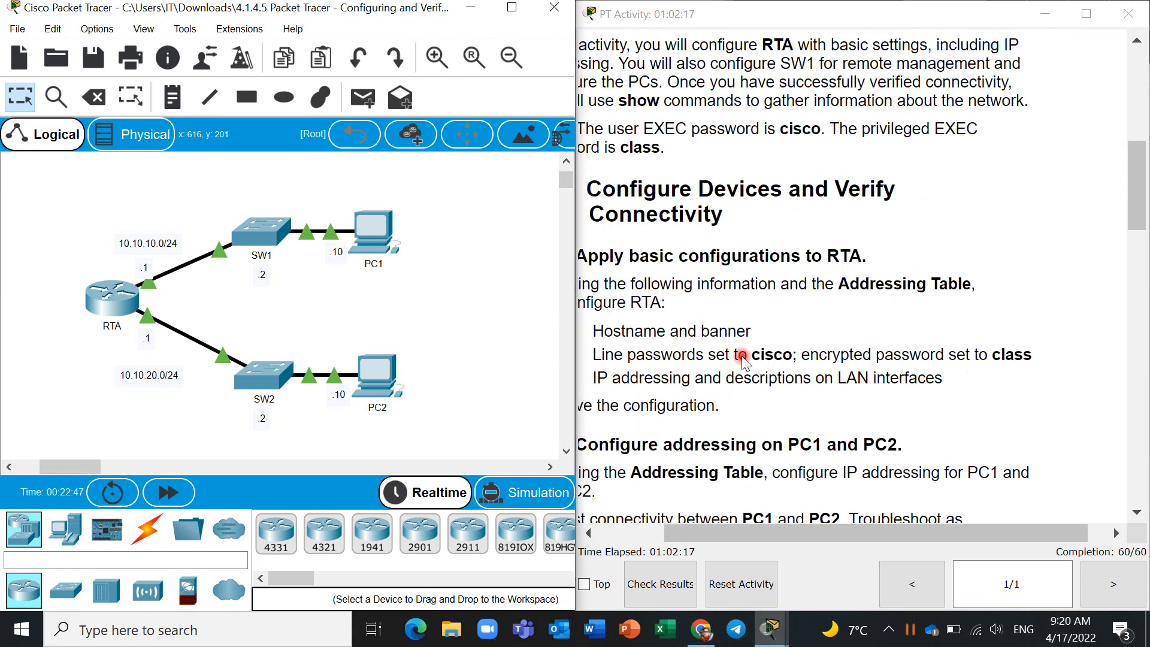
{"action": "scroll", "coordinate": [742, 360], "scroll_direction": "down", "scroll_amount": 5}
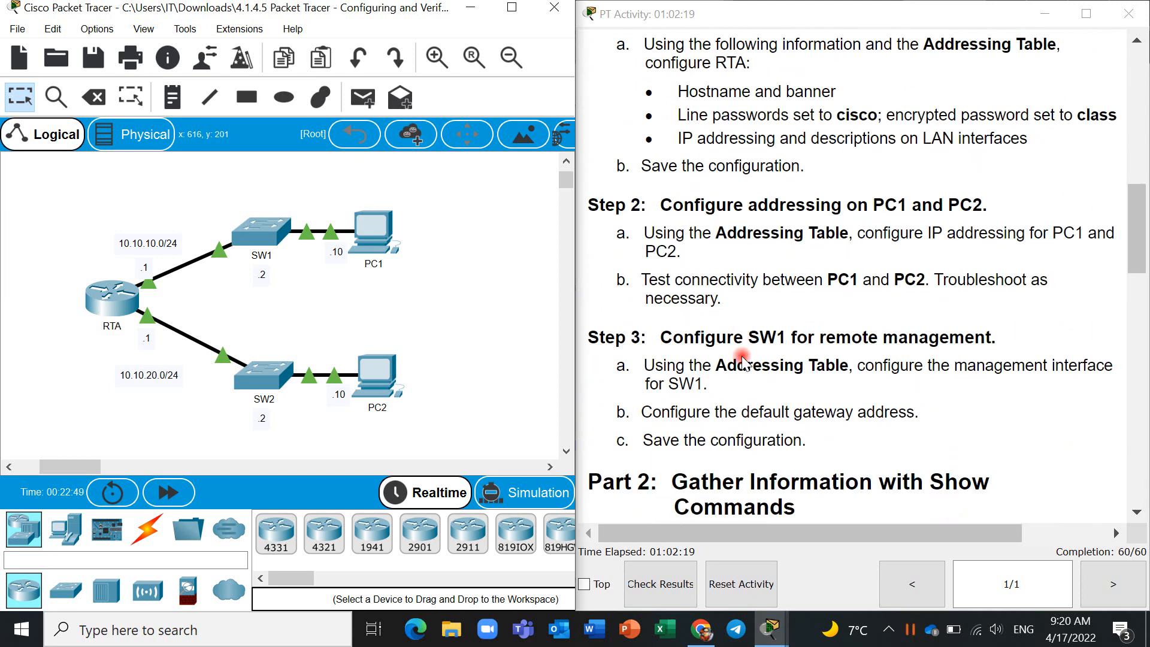
{"action": "scroll", "coordinate": [743, 360], "scroll_direction": "down", "scroll_amount": 1}
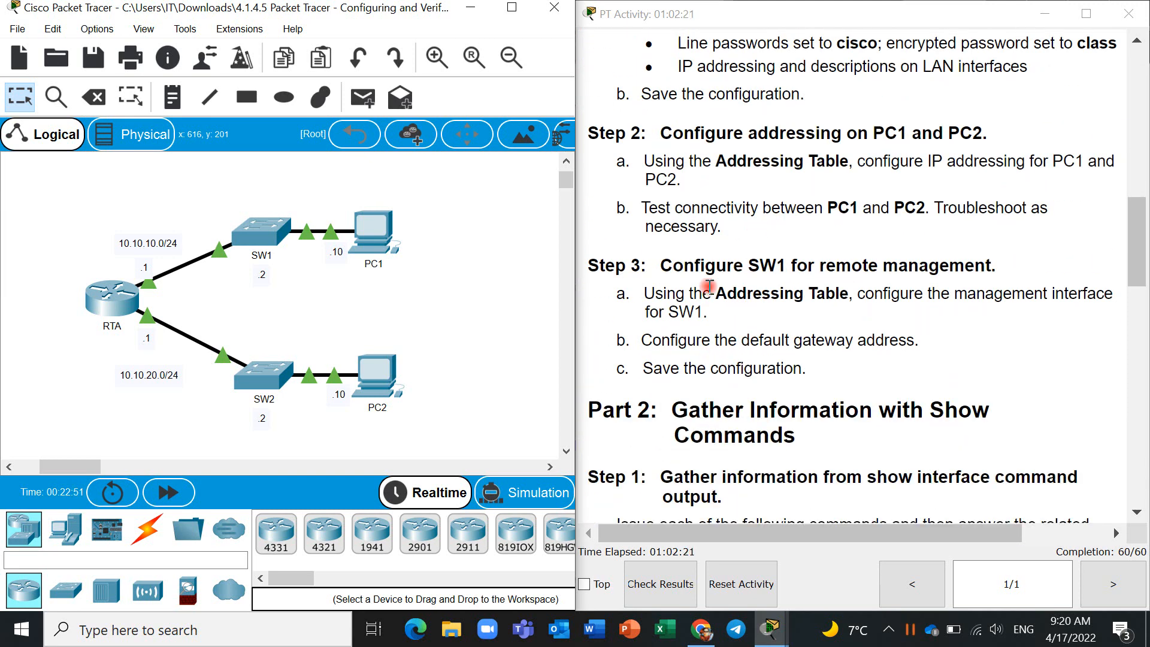
{"action": "scroll", "coordinate": [709, 286], "scroll_direction": "down", "scroll_amount": 2}
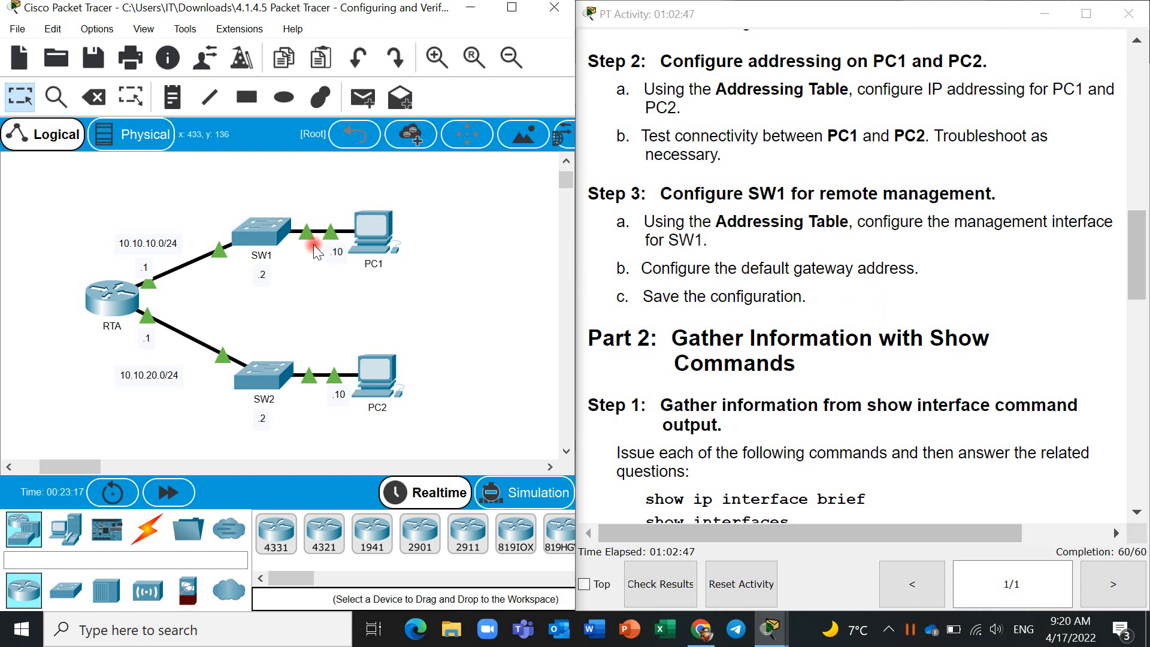
{"action": "left_click", "coordinate": [269, 234]}
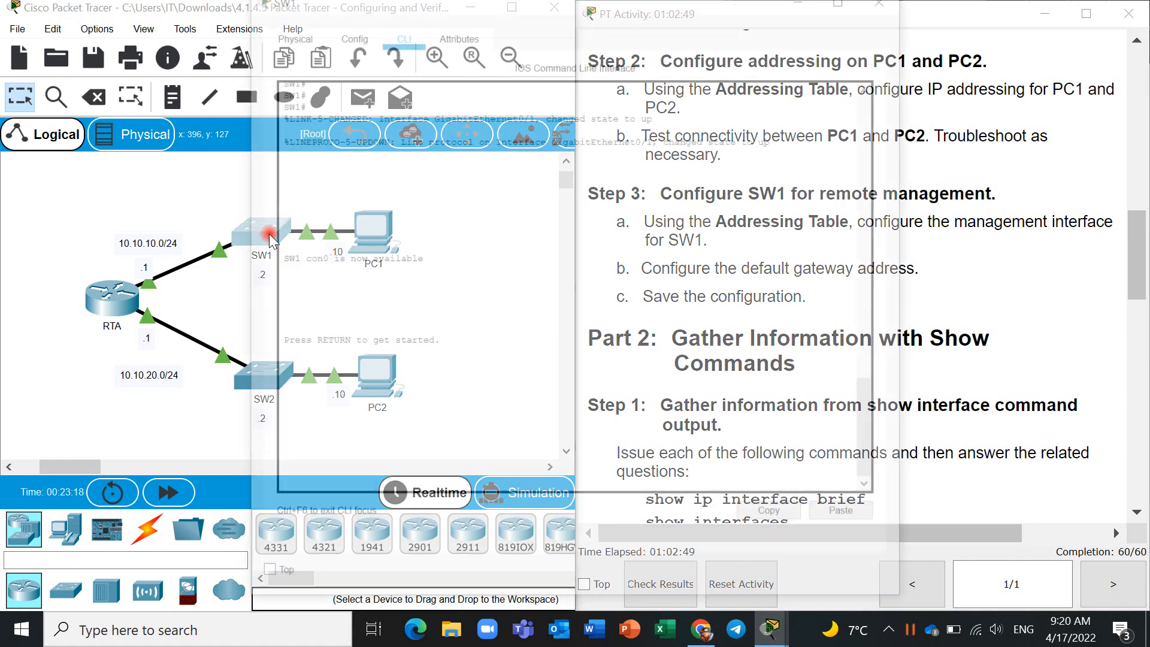
{"action": "left_click_drag", "start_coordinate": [682, 8], "coordinate": [340, 63]}
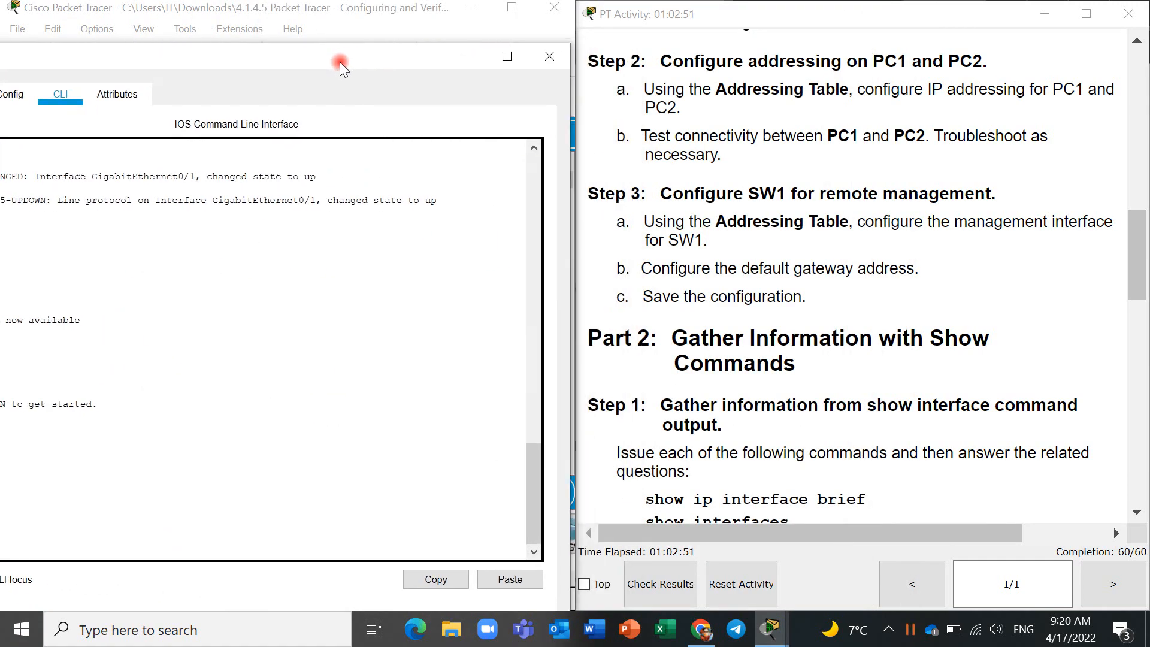
{"action": "scroll", "coordinate": [750, 296], "scroll_direction": "up", "scroll_amount": 10}
{"action": "left_click_drag", "start_coordinate": [748, 296], "coordinate": [698, 314]}
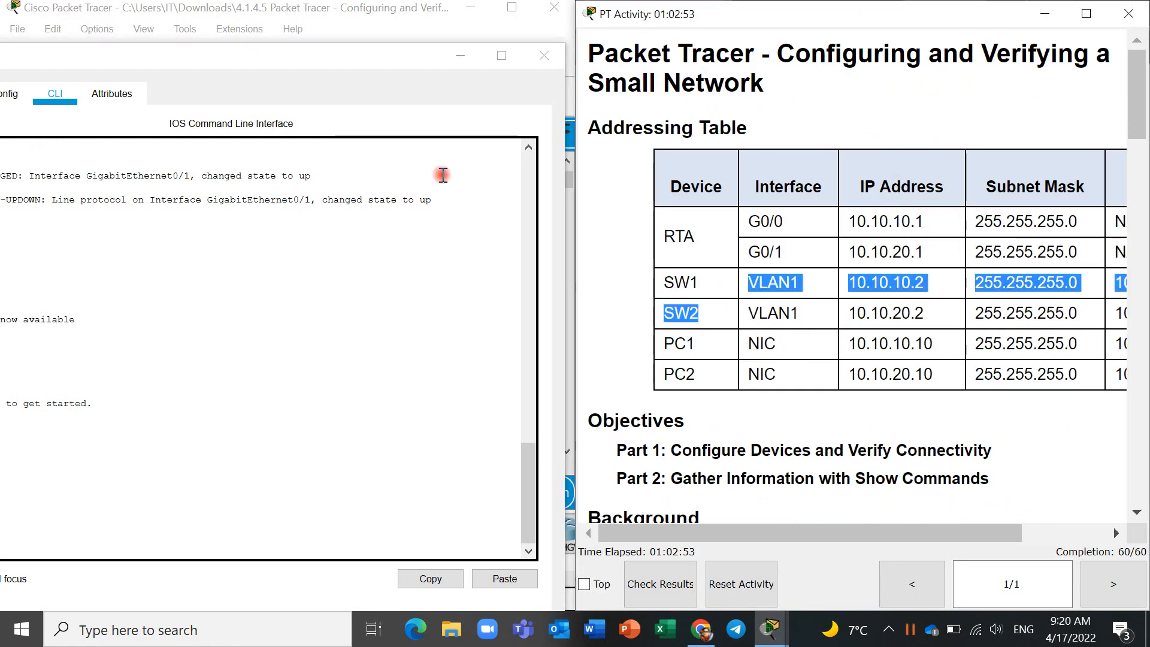
{"action": "left_click_drag", "start_coordinate": [363, 48], "coordinate": [462, 14]}
- Log in to SW1's console with the user EXEC password
{"action": "left_click", "coordinate": [224, 332]}
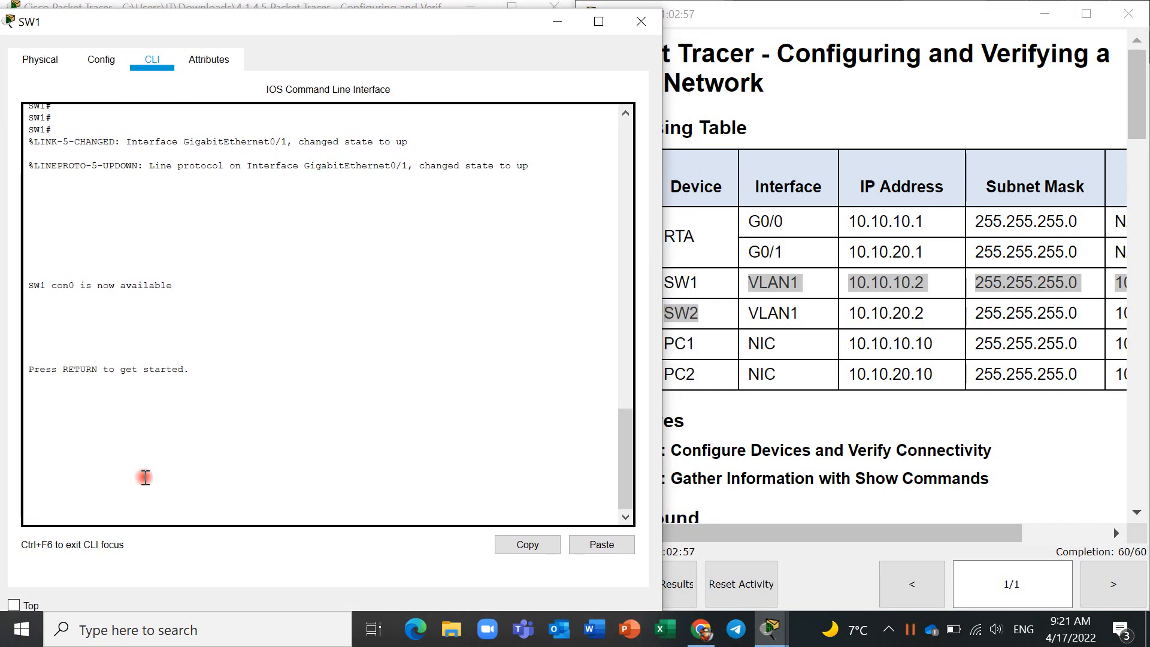
{"action": "key", "text": "Return"}
{"action": "key", "text": "Return"}
{"action": "key", "text": "Return"}
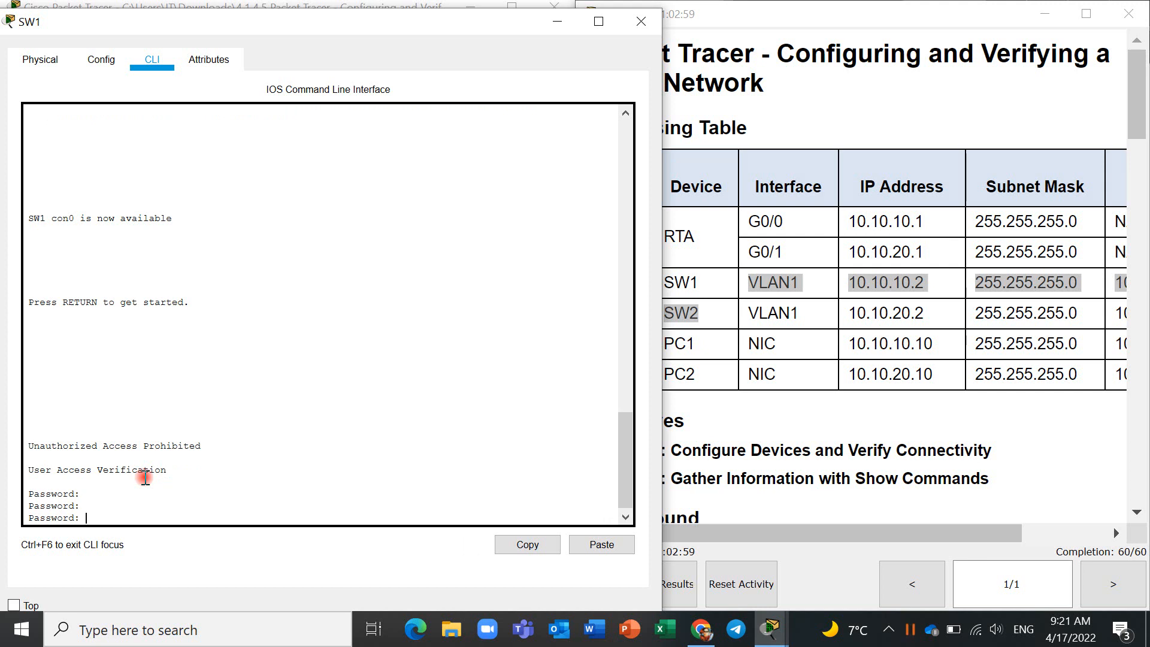
{"action": "key", "text": "Return"}
{"action": "key", "text": "Return"}
{"action": "key", "text": "Return"}
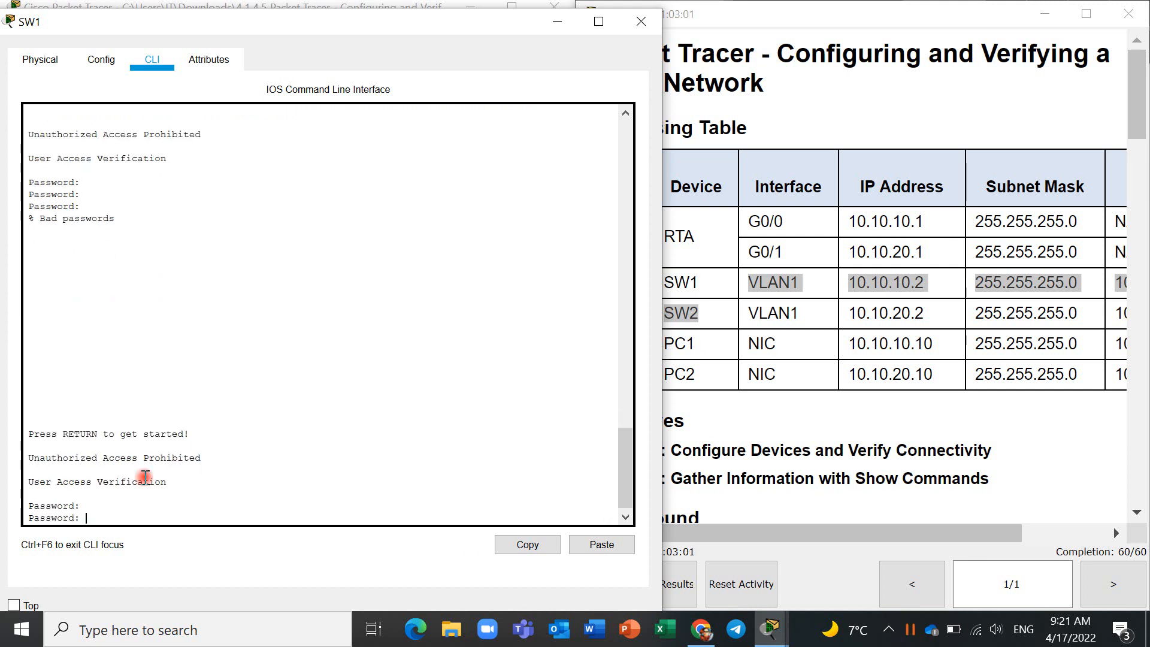
{"action": "key", "text": "Return"}
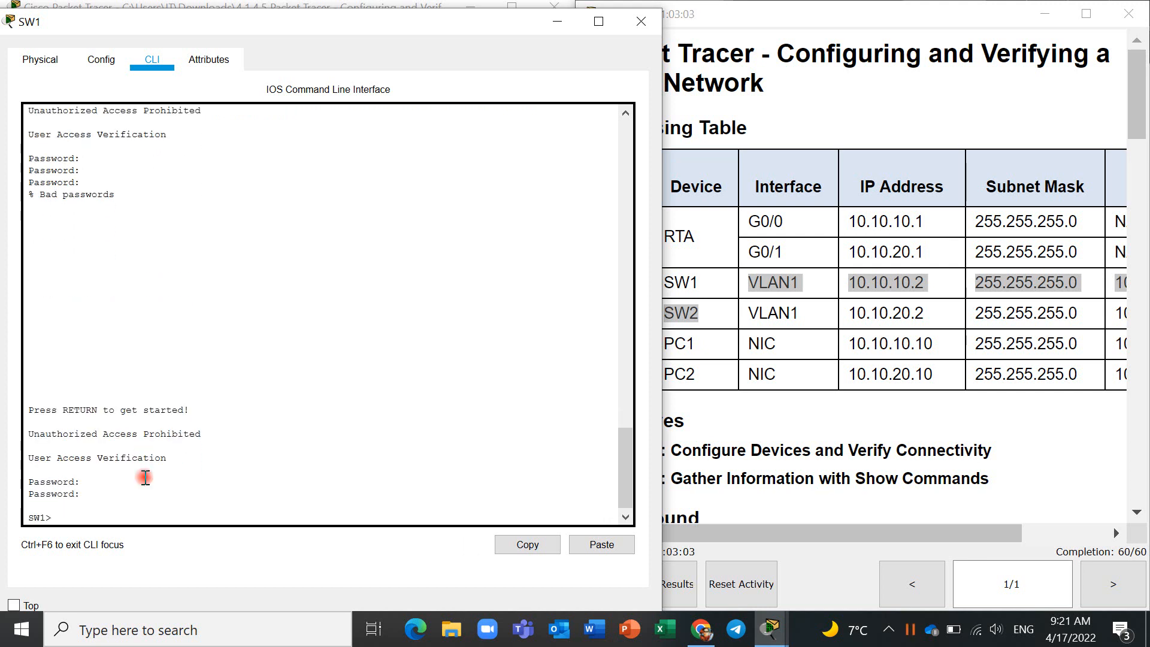
- Enter SW1's privileged EXEC mode with the enable password and open interface configuration for VLAN 1
{"action": "type", "text": "en"}
{"action": "key", "text": "Return"}
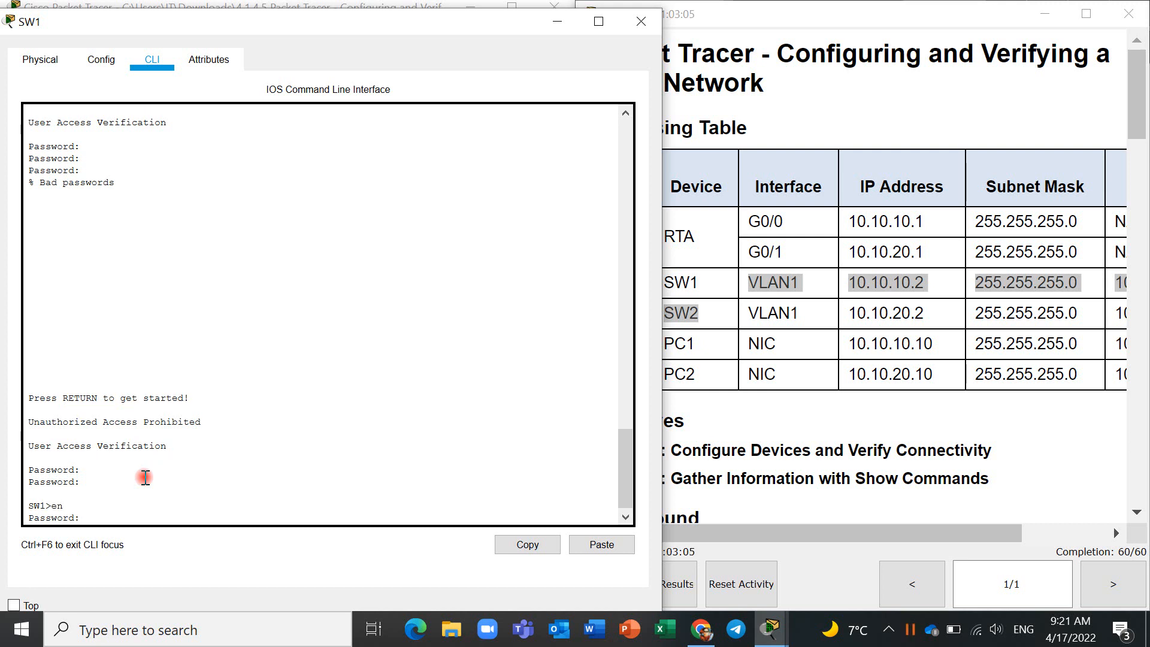
{"action": "key", "text": "Return"}
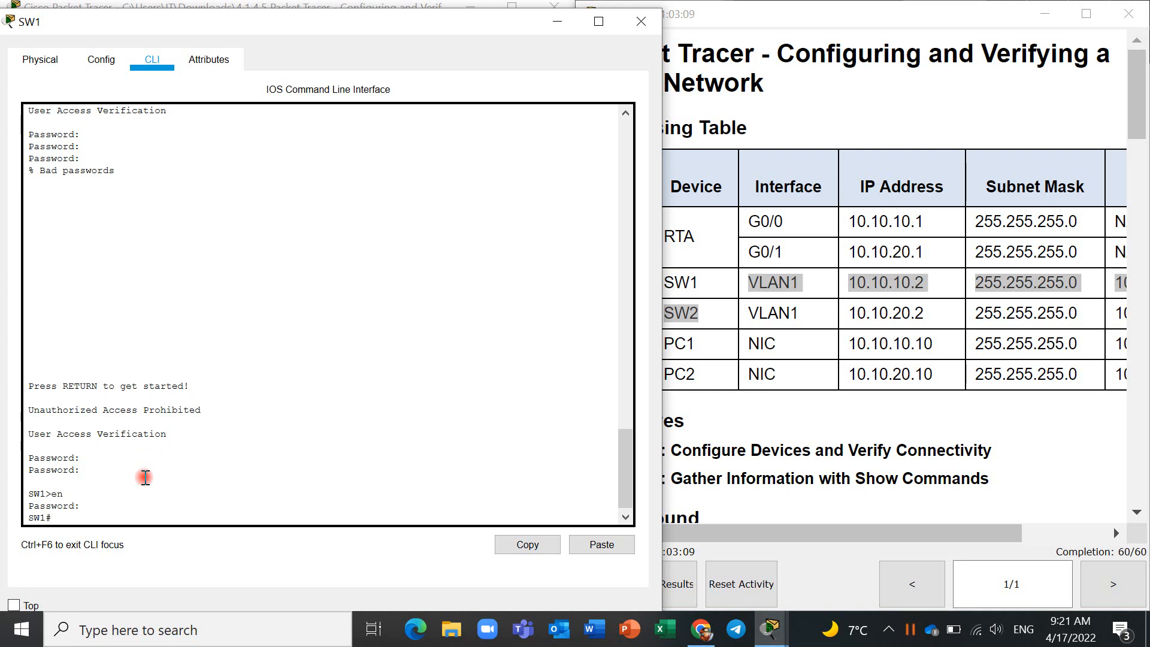
{"action": "type", "text": "conf t"}
{"action": "key", "text": "Return"}
{"action": "type", "text": "in"}
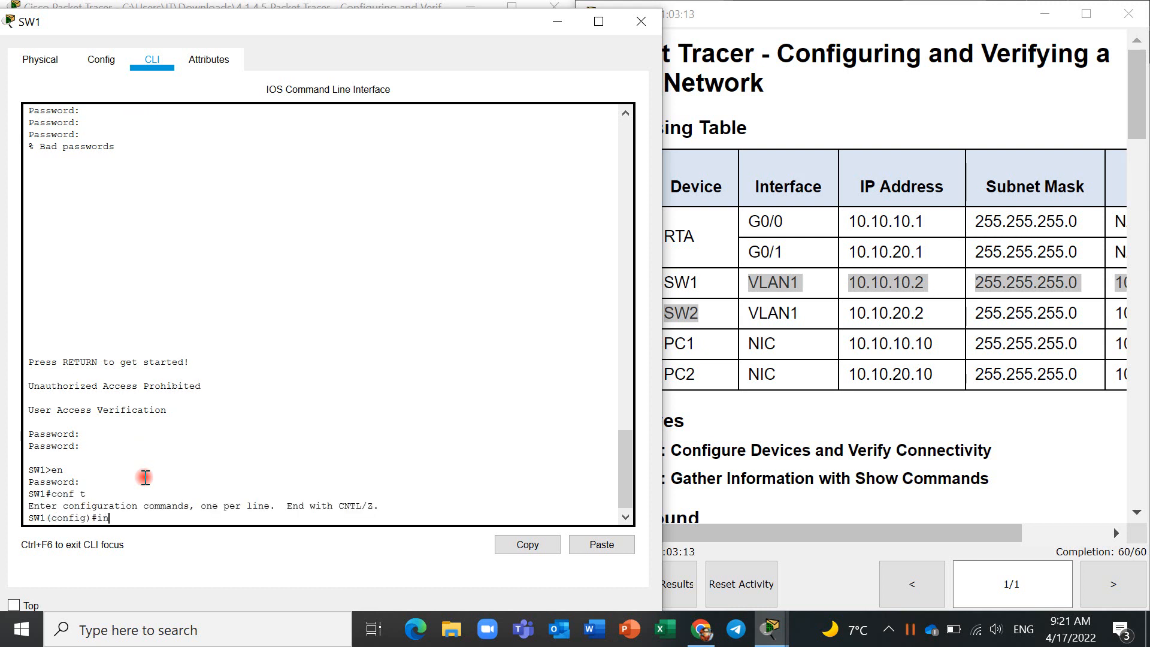
{"action": "type", "text": "t vlan 1"}
{"action": "key", "text": "Return"}
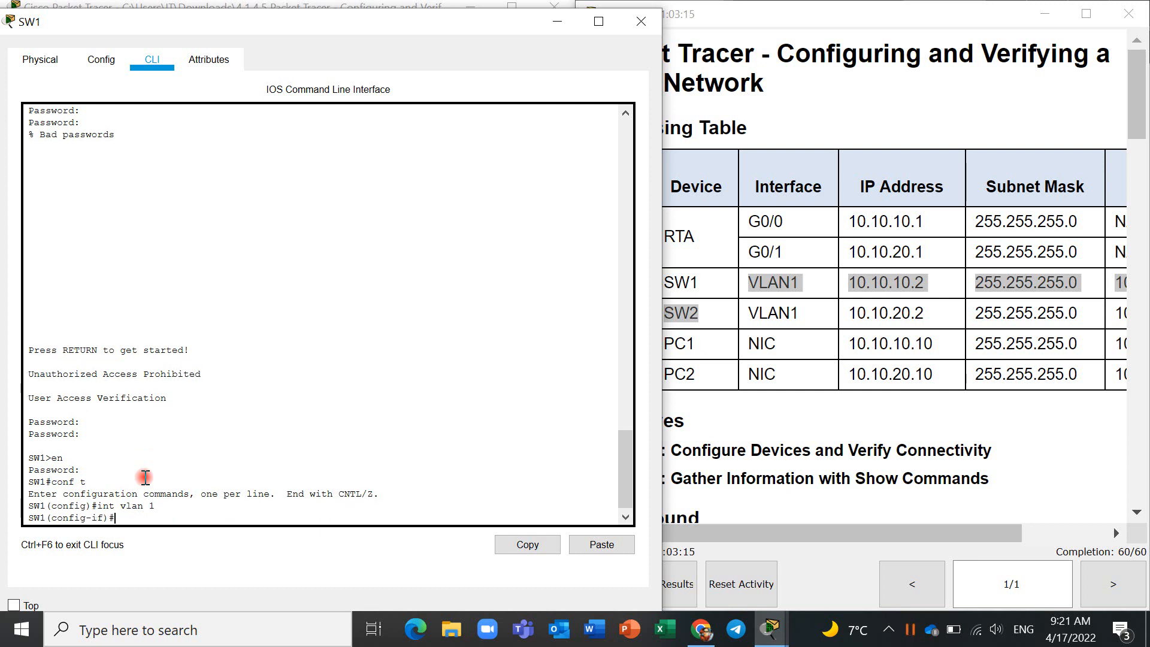
- Assign SW1's VLAN 1 the IP address 10.10.10.2 with subnet mask 255.255.255.0, copied from the Addressing Table
{"action": "type", "text": "ip add"}
{"action": "key", "text": "Tab"}
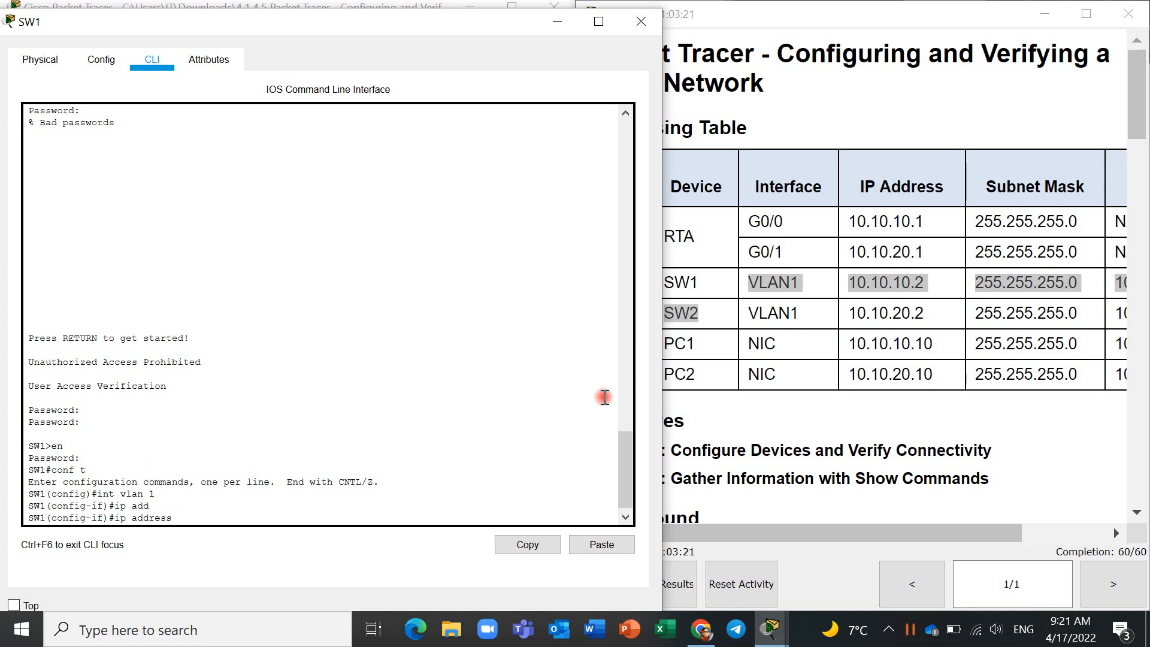
{"action": "left_click", "coordinate": [933, 285]}
{"action": "left_click_drag", "start_coordinate": [933, 283], "coordinate": [851, 282]}
{"action": "key", "text": "ctrl+c"}
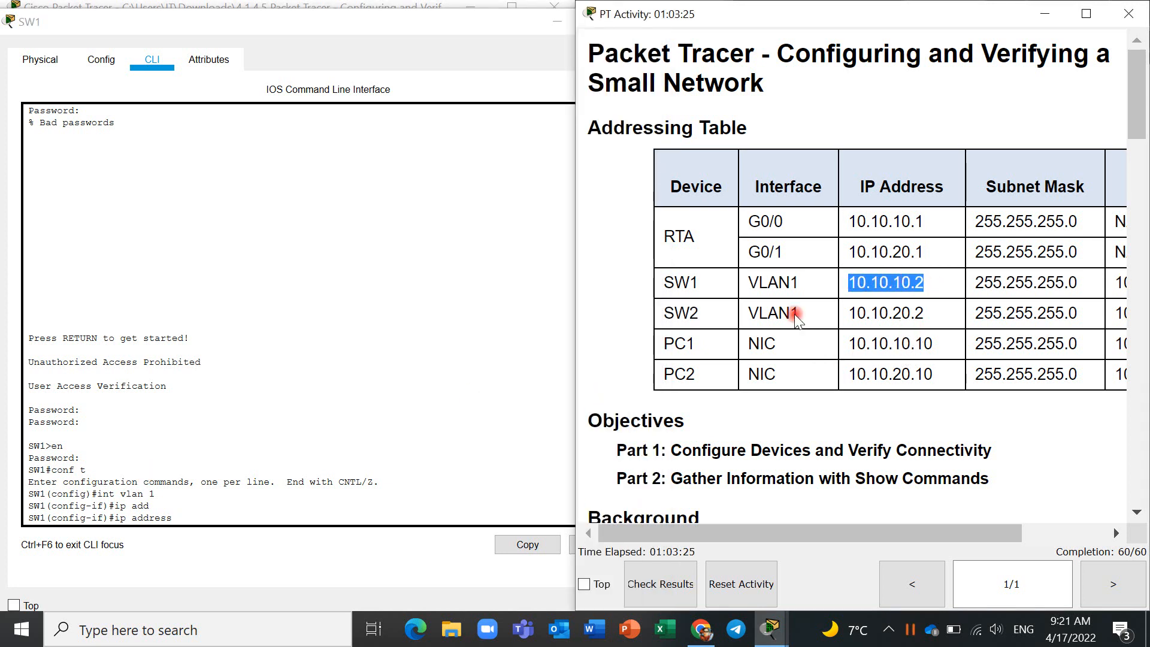
{"action": "left_click", "coordinate": [272, 508]}
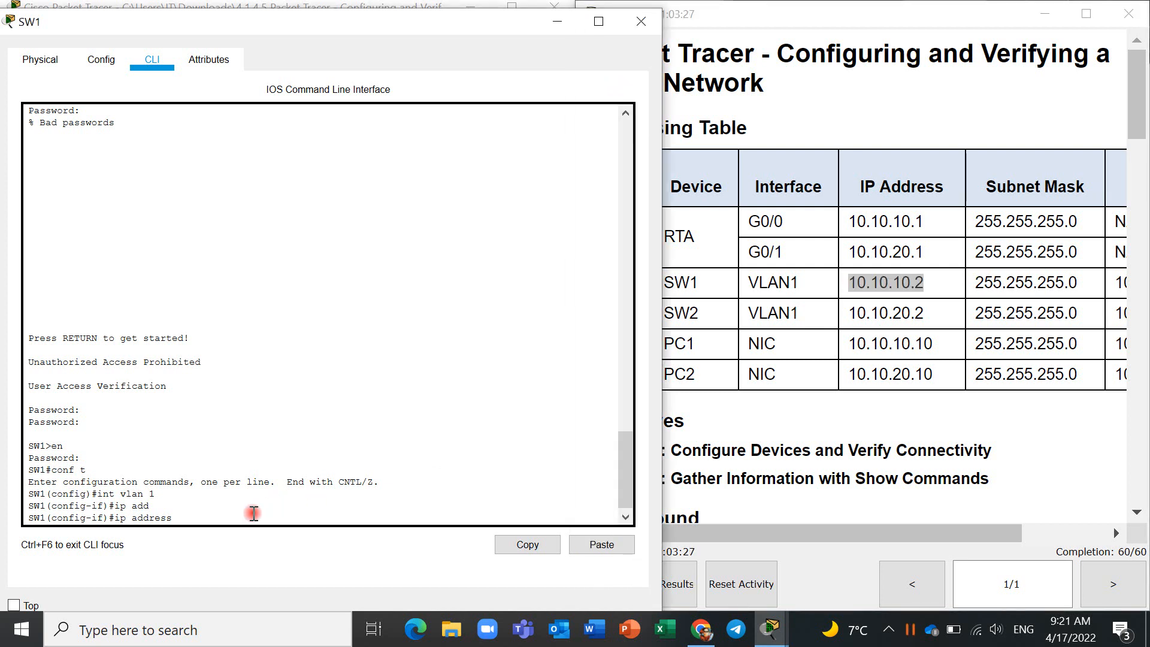
{"action": "left_click", "coordinate": [252, 519]}
{"action": "right_click", "coordinate": [252, 519]}
{"action": "left_click", "coordinate": [281, 544]}
{"action": "left_click_drag", "start_coordinate": [1081, 283], "coordinate": [973, 283]}
{"action": "key", "text": "ctrl+c"}
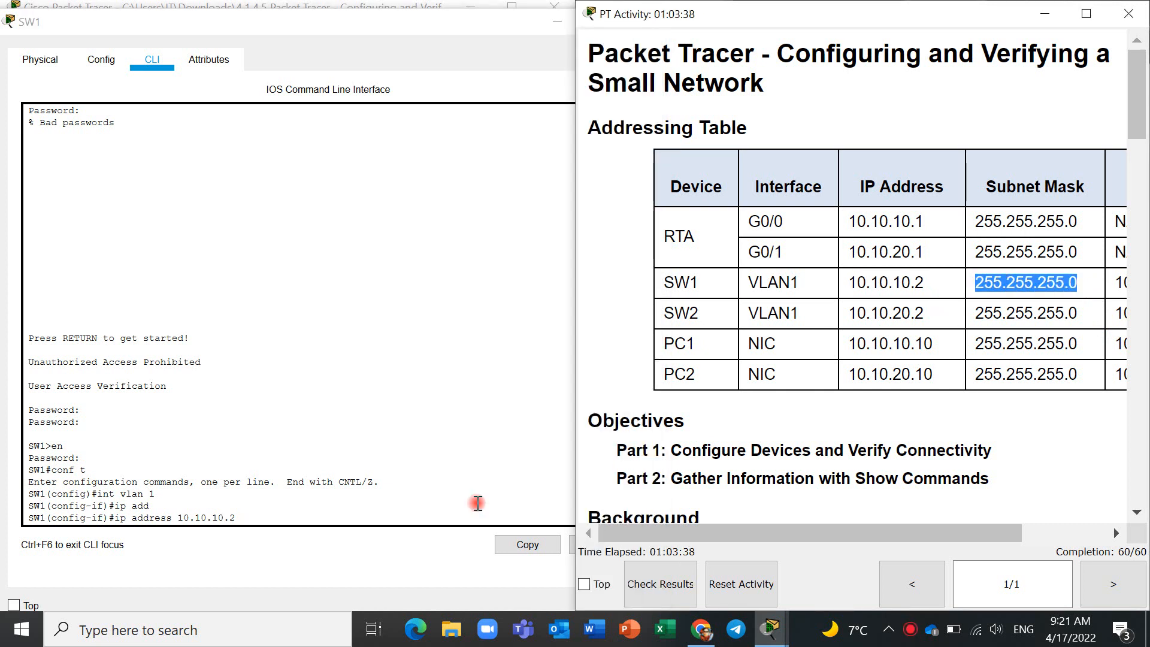
{"action": "left_click", "coordinate": [332, 519]}
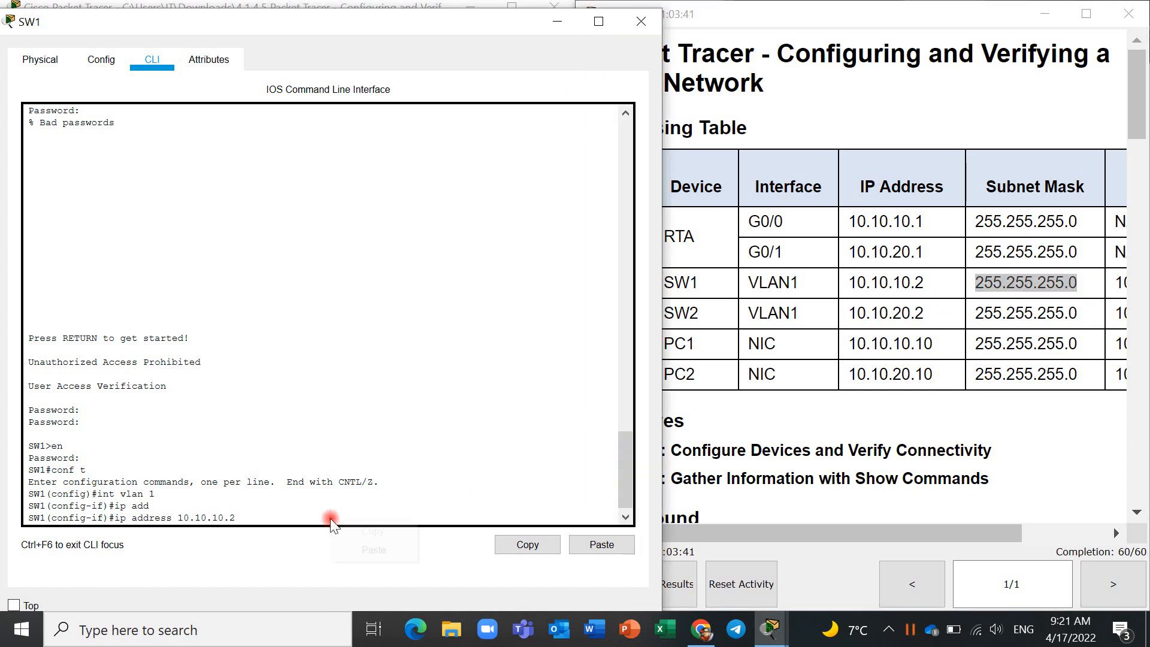
{"action": "right_click", "coordinate": [331, 519]}
{"action": "left_click", "coordinate": [355, 544]}
{"action": "key", "text": "Return"}
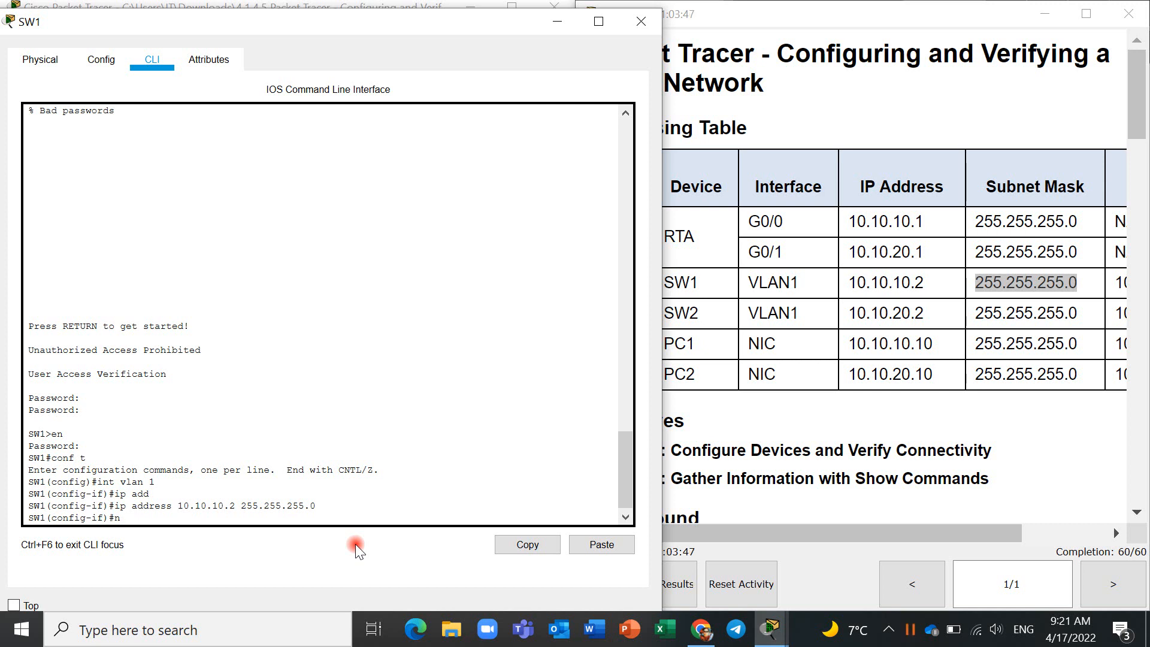
- Enable SW1's VLAN 1 interface with the no shut command
{"action": "type", "text": "o shut"}
{"action": "key", "text": "Return"}
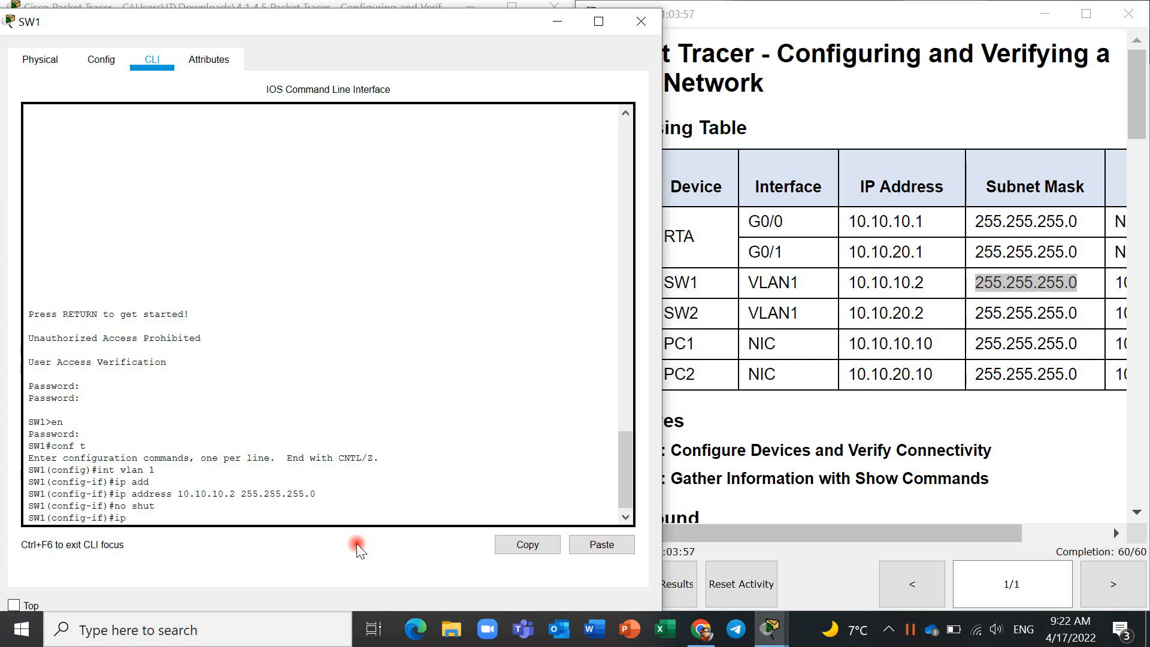
{"action": "type", "text": "p def"}
{"action": "key", "text": "Tab"}
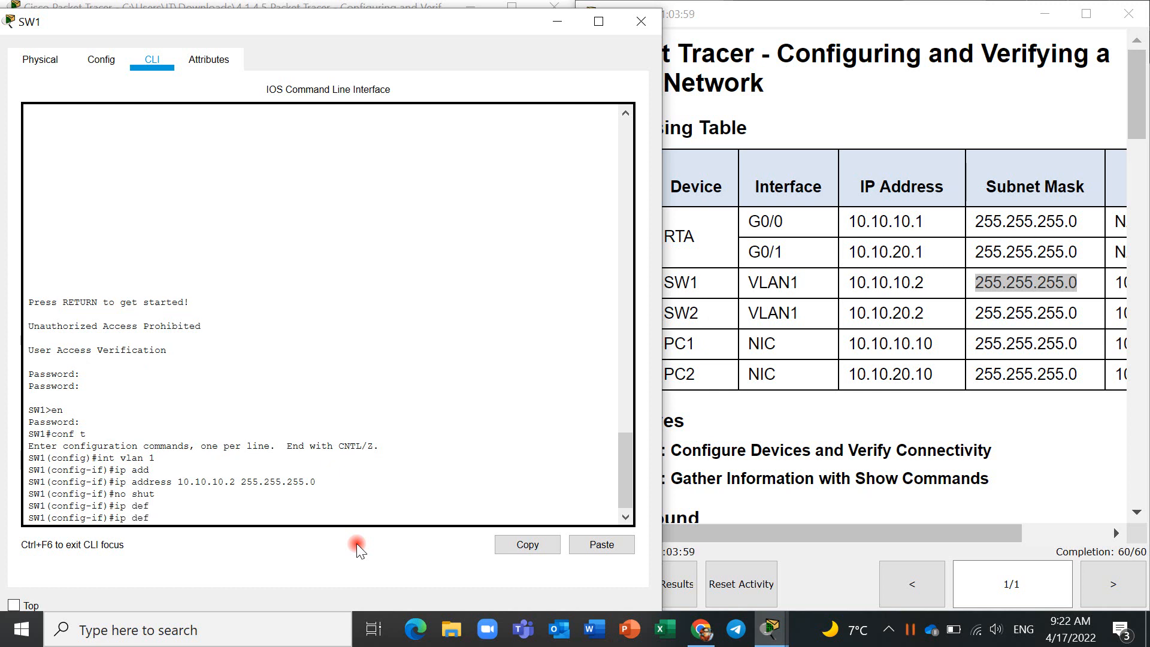
{"action": "type", "text": "aulat-g"}
{"action": "key", "text": "Tab"}
{"action": "type", "text": "at"}
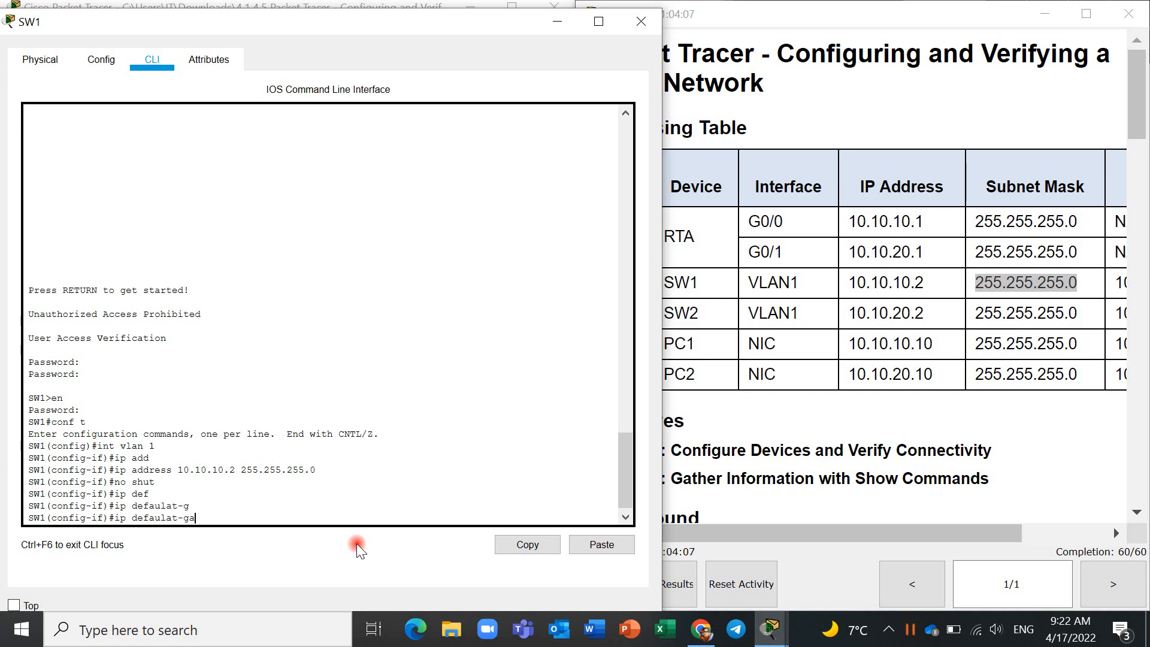
{"action": "key", "text": "Tab"}
{"action": "key", "text": "BackSpace"}
{"action": "key", "text": "BackSpace"}
{"action": "key", "text": "BackSpace"}
{"action": "key", "text": "BackSpace"}
{"action": "key", "text": "BackSpace"}
{"action": "key", "text": "BackSpace"}
{"action": "key", "text": "BackSpace"}
{"action": "key", "text": "BackSpace"}
{"action": "key", "text": "BackSpace"}
{"action": "key", "text": "BackSpace"}
{"action": "key", "text": "BackSpace"}
{"action": "key", "text": "BackSpace"}
{"action": "key", "text": "BackSpace"}
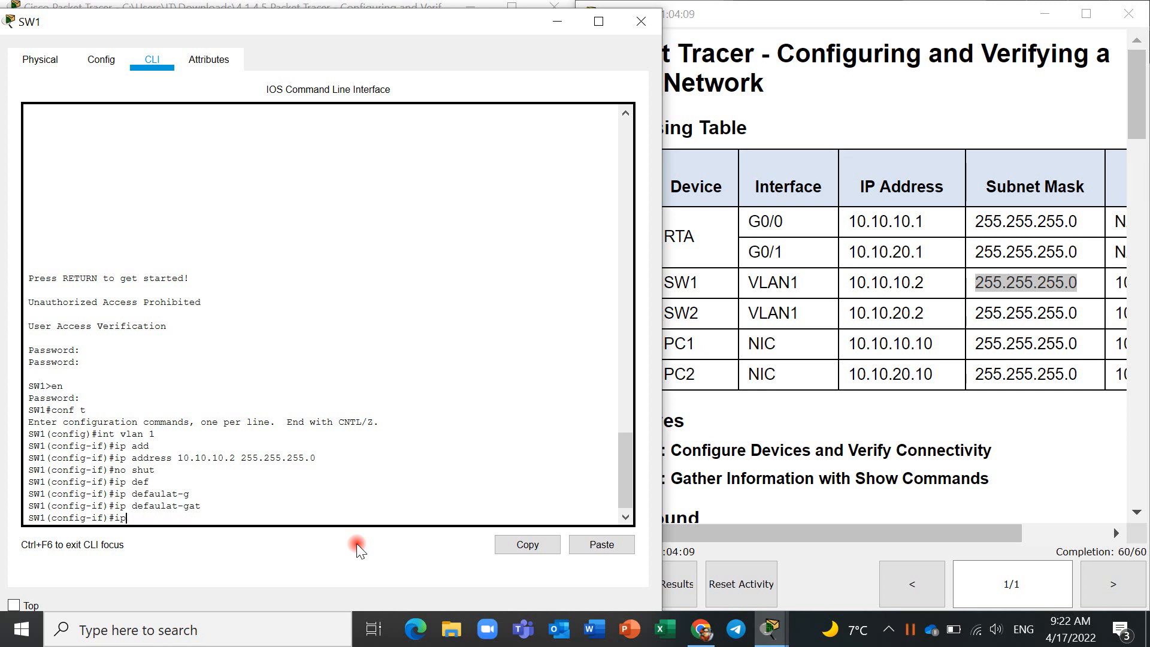
- Return to SW1's global configuration mode and set the default gateway to 10.10.10.1, copied from the Addressing Table
{"action": "type", "text": "exit"}
{"action": "key", "text": "Return"}
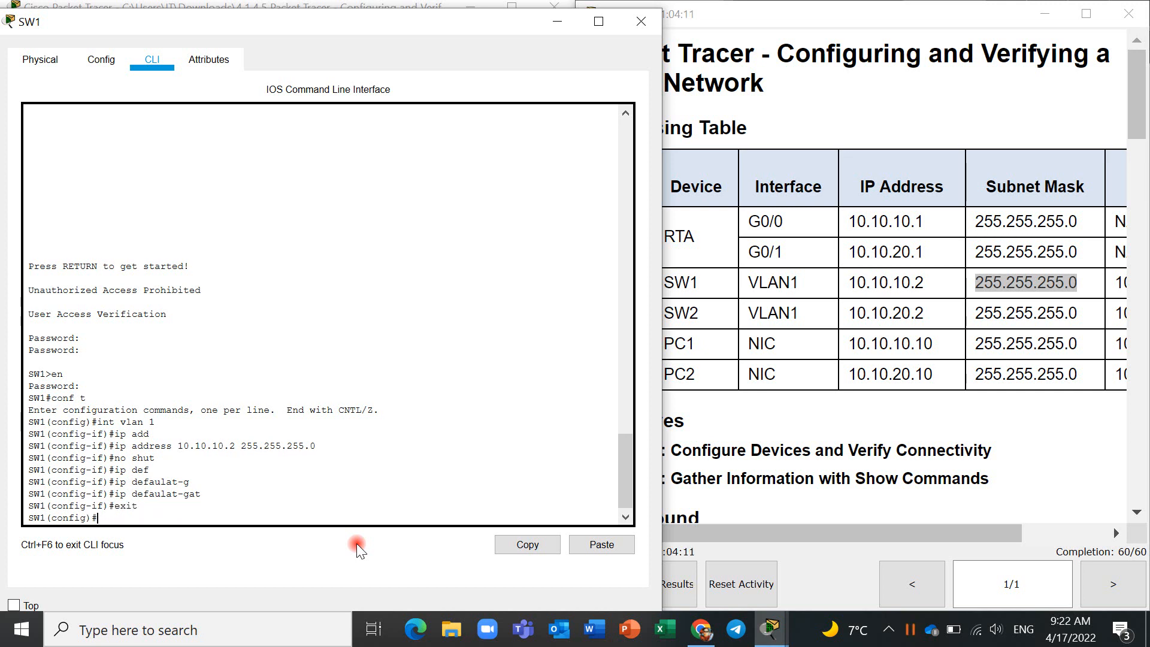
{"action": "type", "text": "ip def"}
{"action": "key", "text": "Tab"}
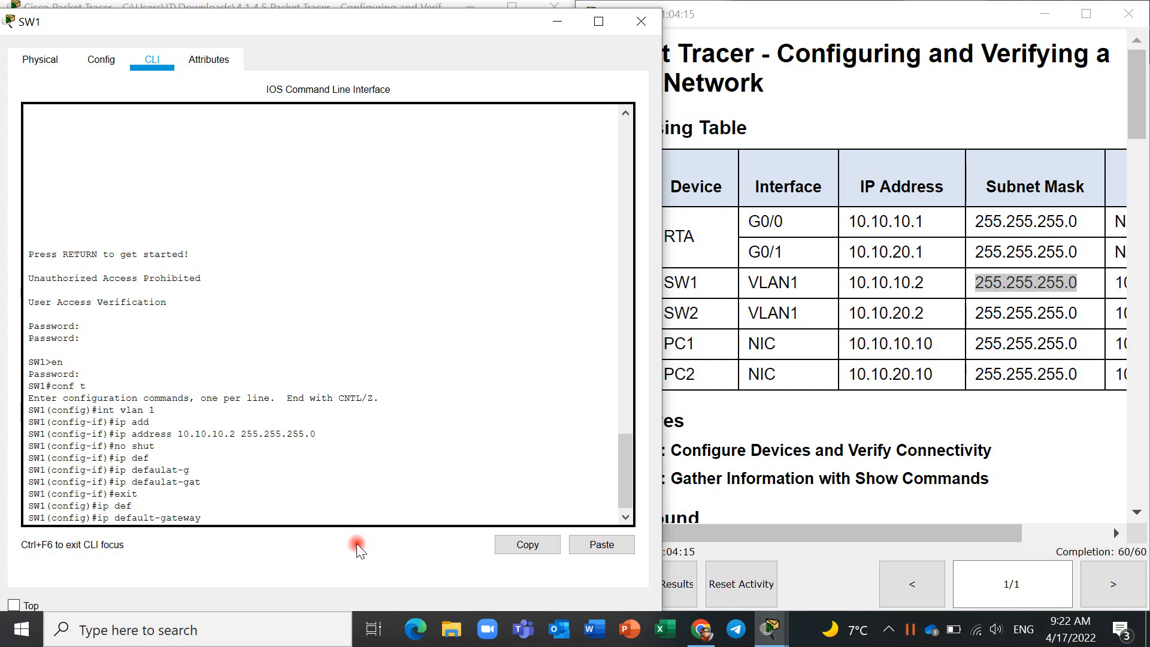
{"action": "left_click", "coordinate": [953, 539]}
{"action": "left_click_drag", "start_coordinate": [952, 539], "coordinate": [1021, 532]}
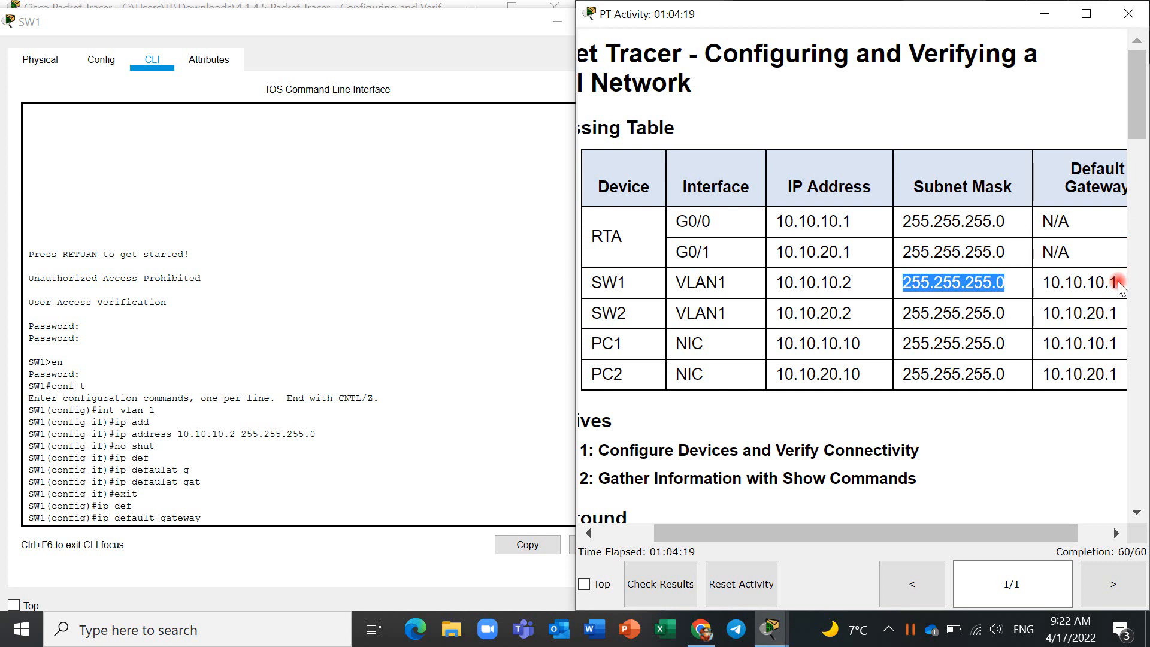
{"action": "left_click_drag", "start_coordinate": [1114, 284], "coordinate": [1045, 283]}
{"action": "key", "text": "ctrl+c"}
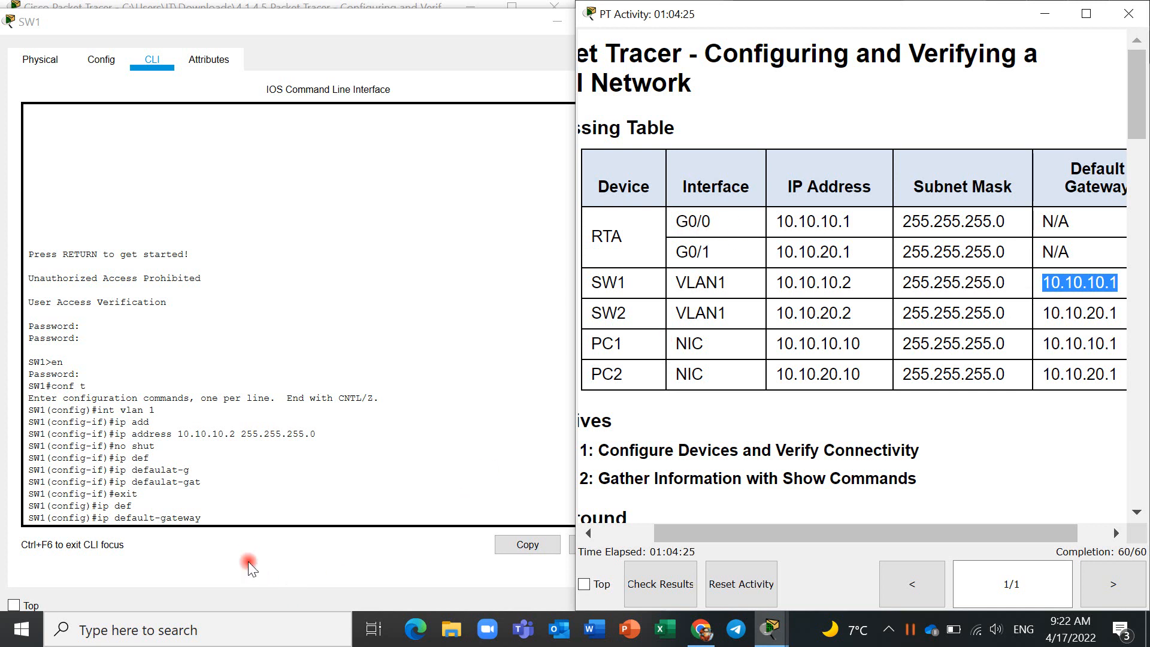
{"action": "left_click", "coordinate": [274, 517]}
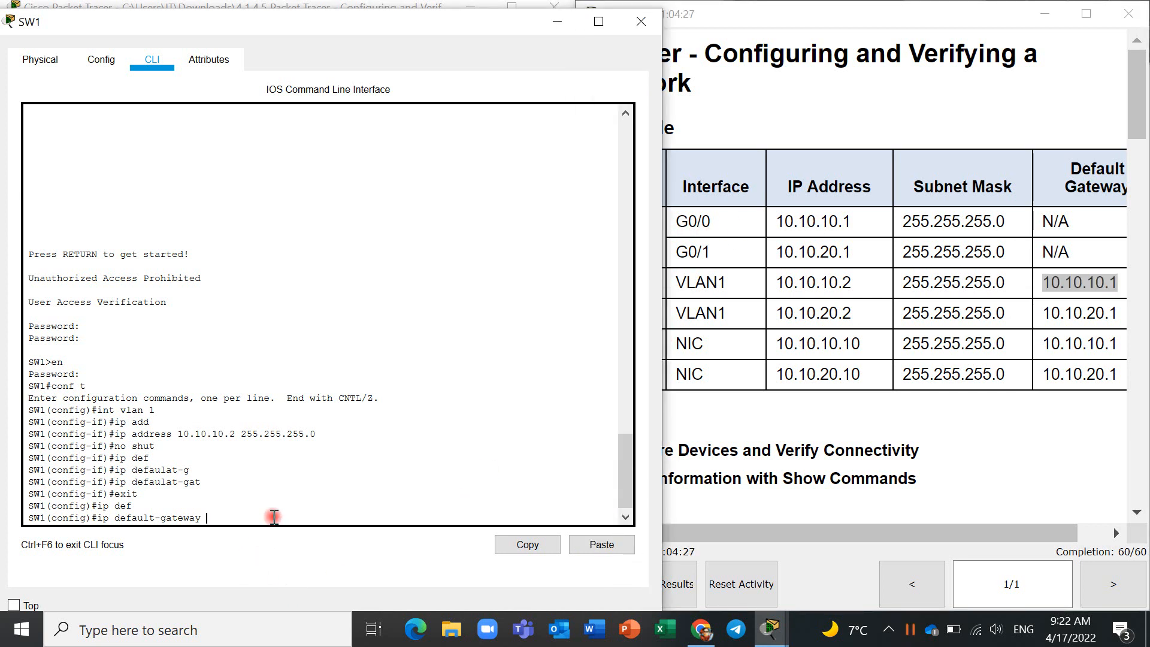
{"action": "right_click", "coordinate": [274, 517]}
{"action": "left_click", "coordinate": [295, 544]}
{"action": "key", "text": "Return"}
- Exit configuration mode, save SW1's running configuration to startup-config and minimize the SW1 window
{"action": "type", "text": "end"}
{"action": "key", "text": "Return"}
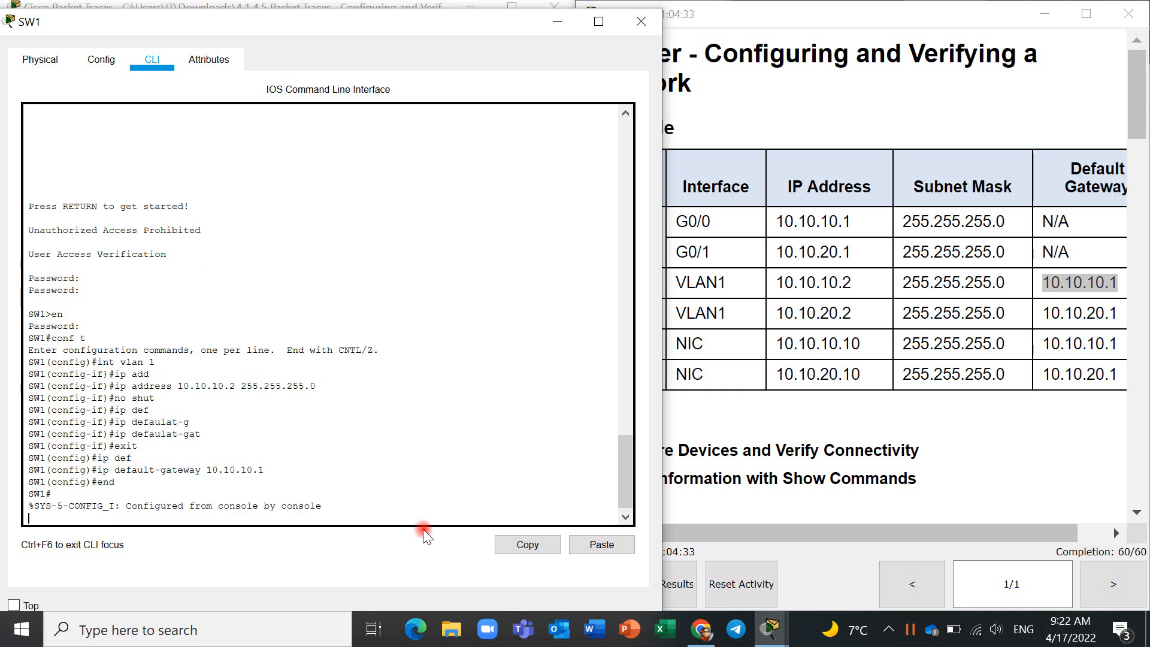
{"action": "key", "text": "Return"}
{"action": "type", "text": "cop"}
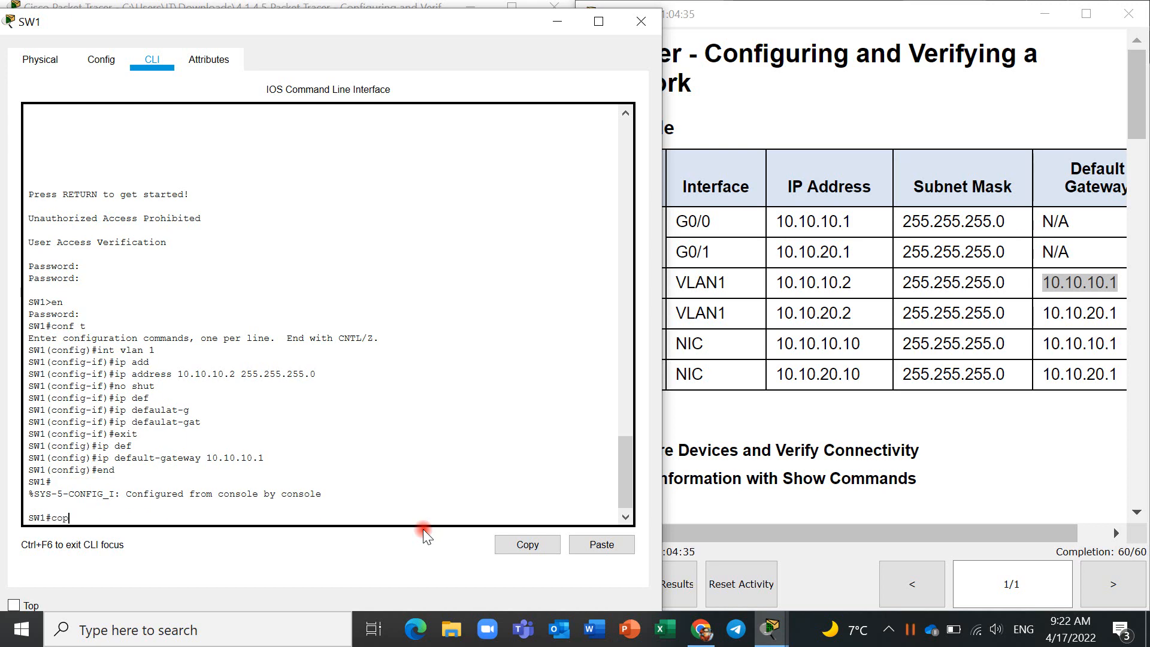
{"action": "type", "text": "y r st"}
{"action": "key", "text": "Return"}
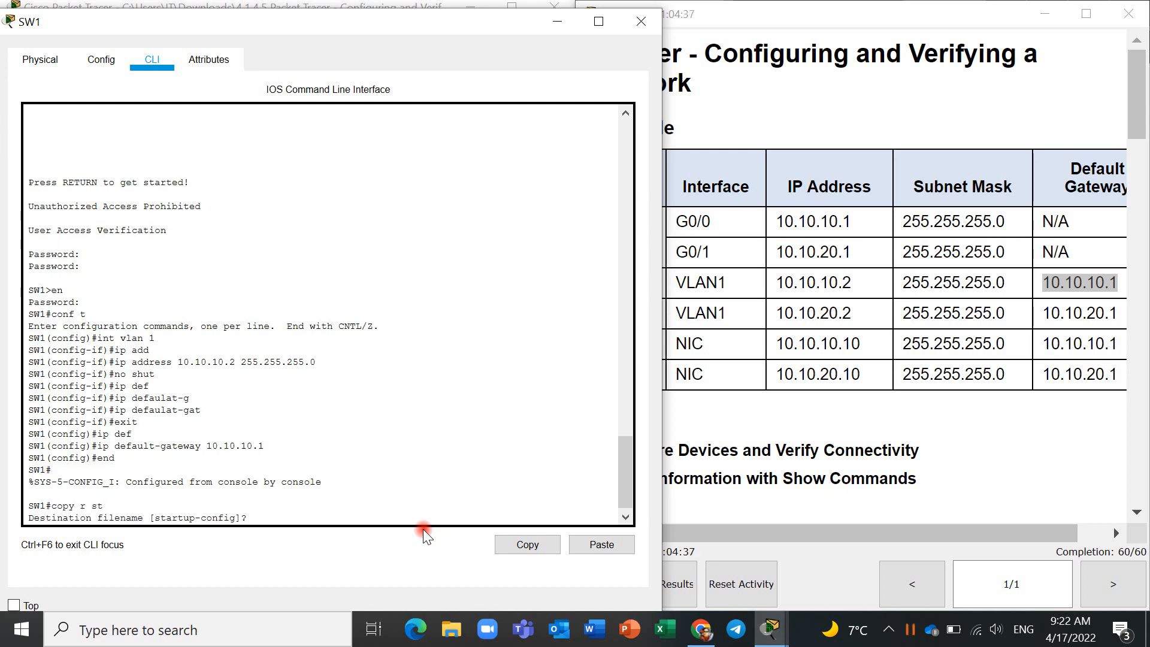
{"action": "key", "text": "Return"}
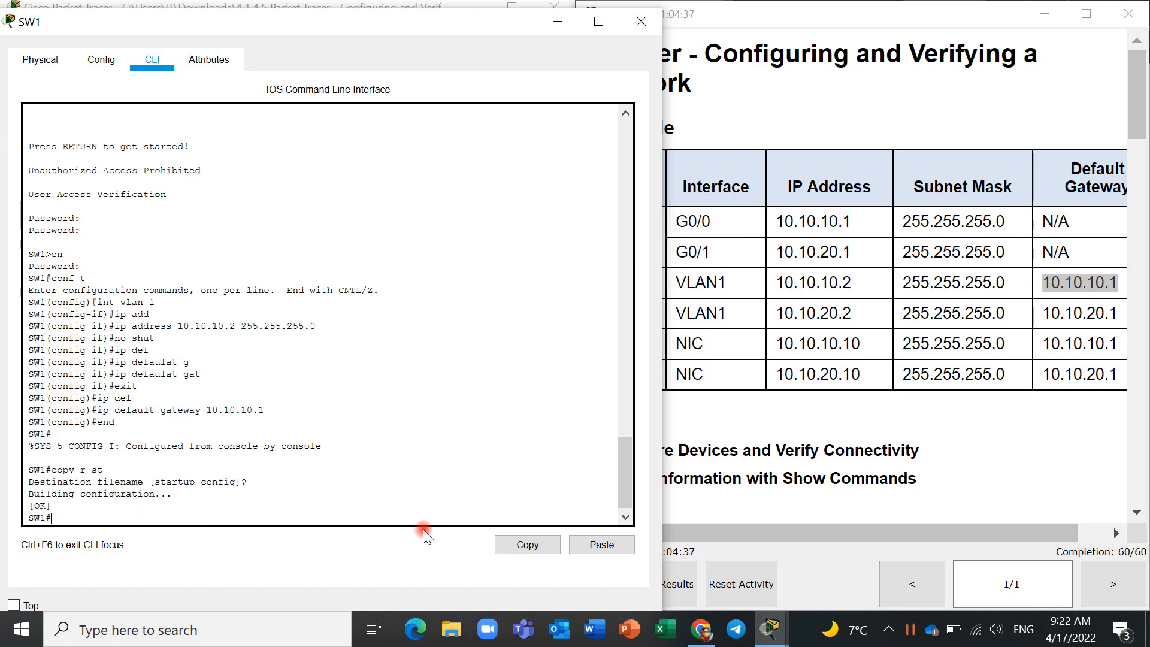
{"action": "left_click", "coordinate": [549, 32]}
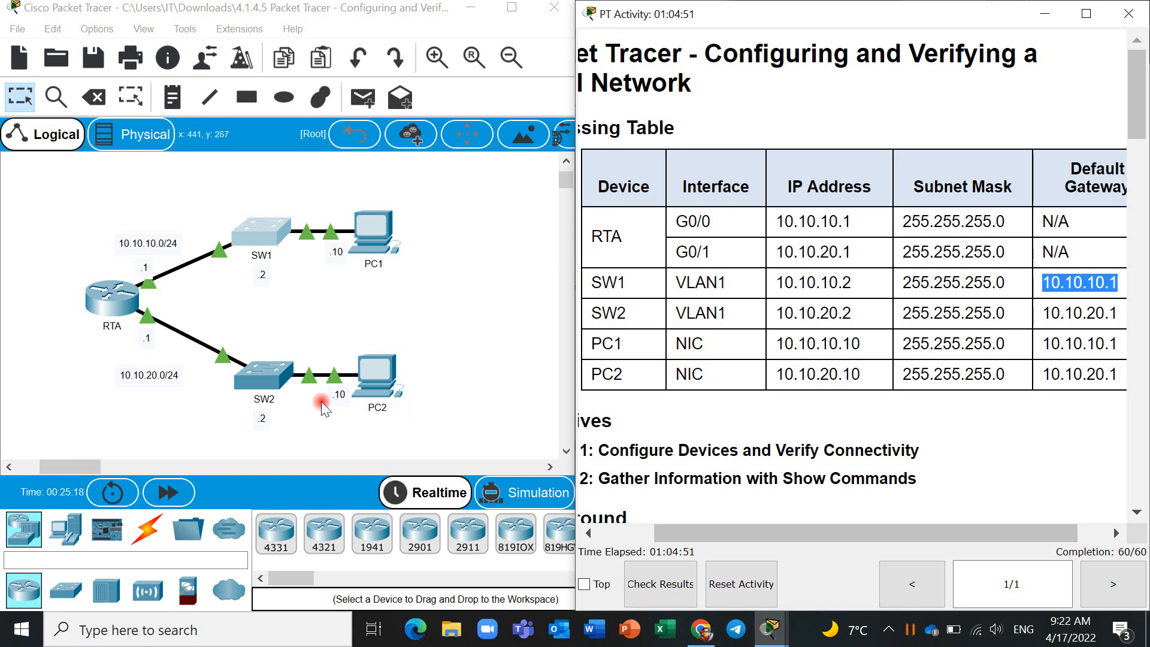
- Open SW2's CLI and enter privileged EXEC mode with the enable password
{"action": "left_click", "coordinate": [279, 378]}
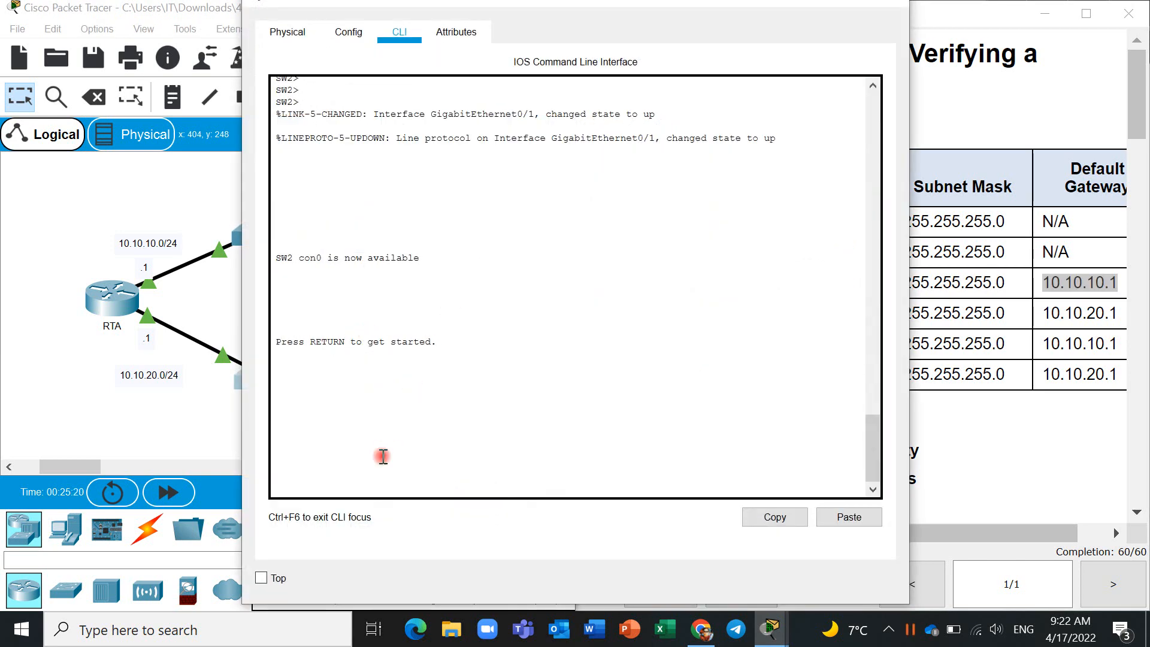
{"action": "key", "text": "Return"}
{"action": "key", "text": "Return"}
{"action": "type", "text": "en"}
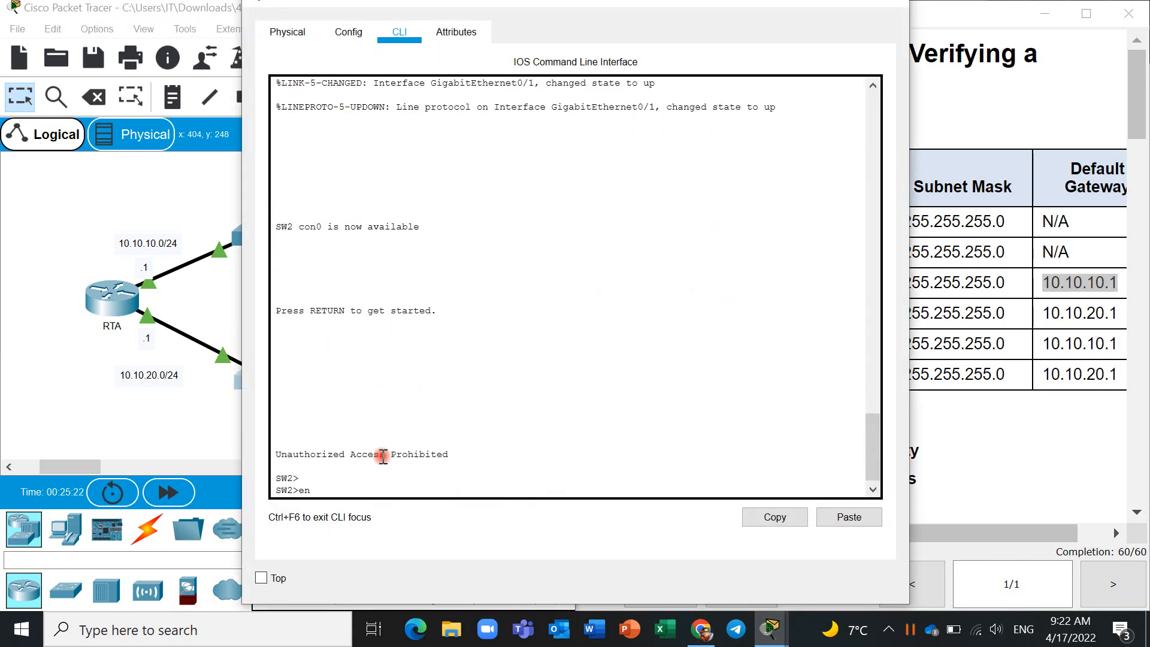
{"action": "key", "text": "Return"}
{"action": "key", "text": "Return"}
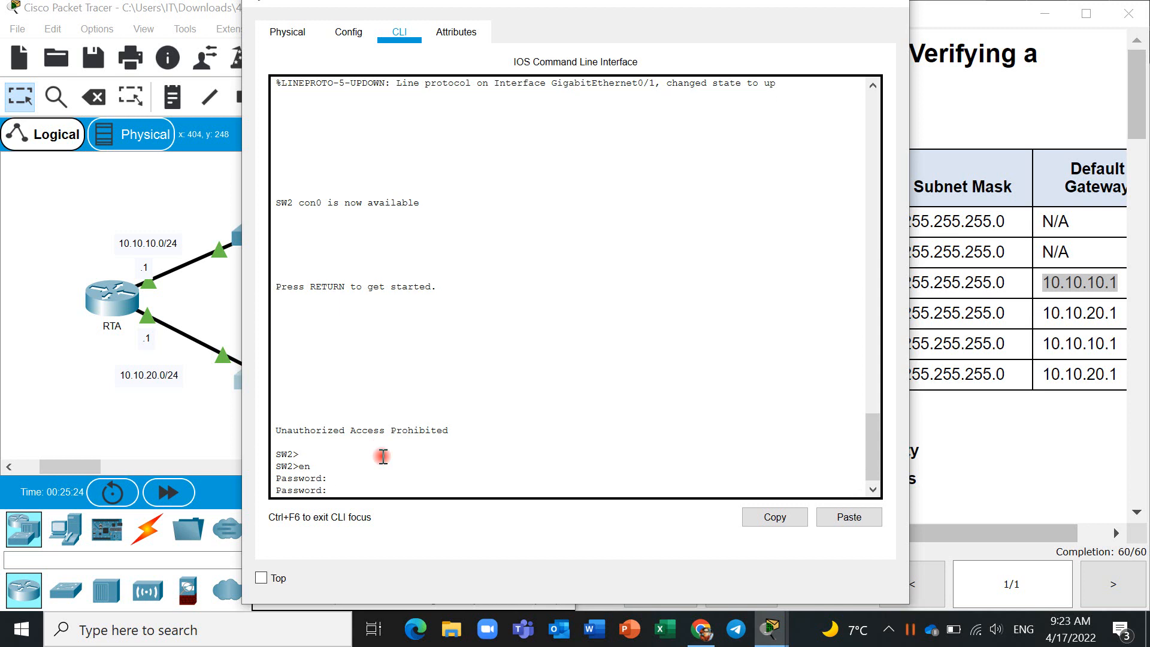
- Enter SW2's global configuration mode and open interface configuration for VLAN 1
{"action": "key", "text": "Return"}
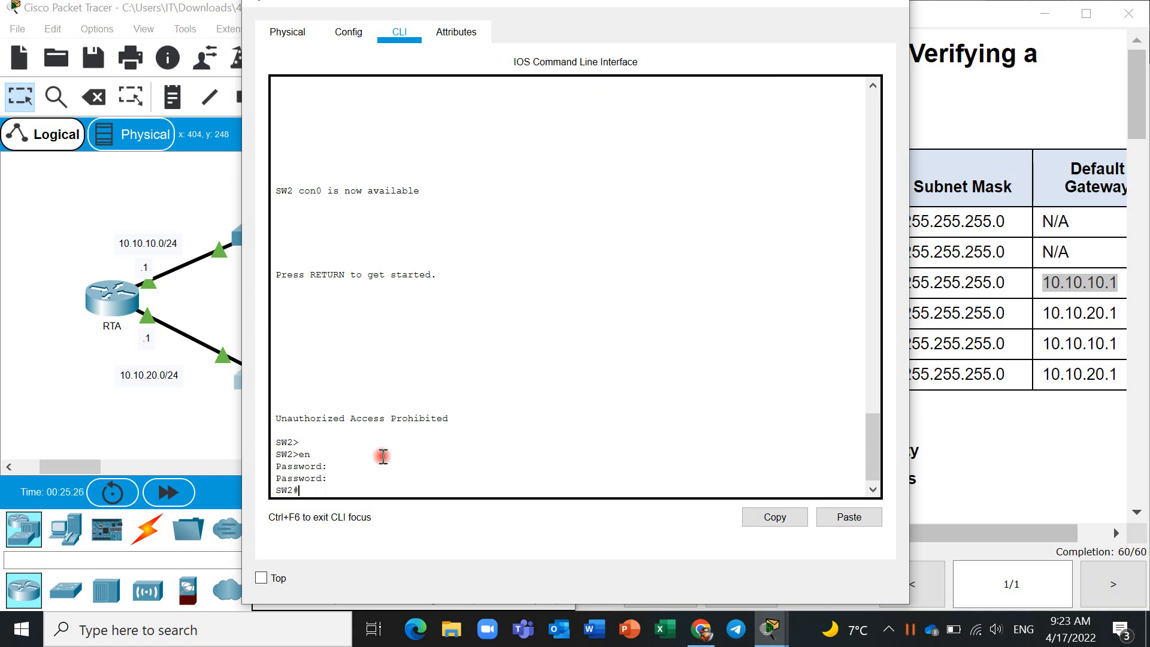
{"action": "type", "text": "conf t"}
{"action": "key", "text": "Return"}
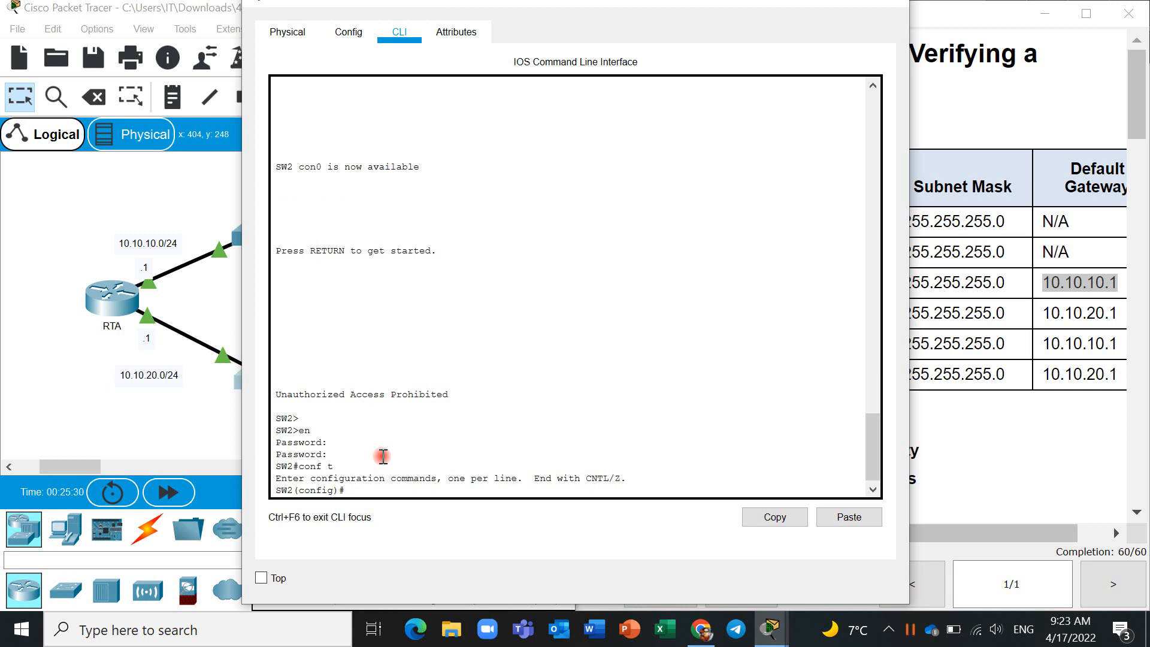
{"action": "key", "text": "Return"}
{"action": "key", "text": "Return"}
{"action": "type", "text": "i"}
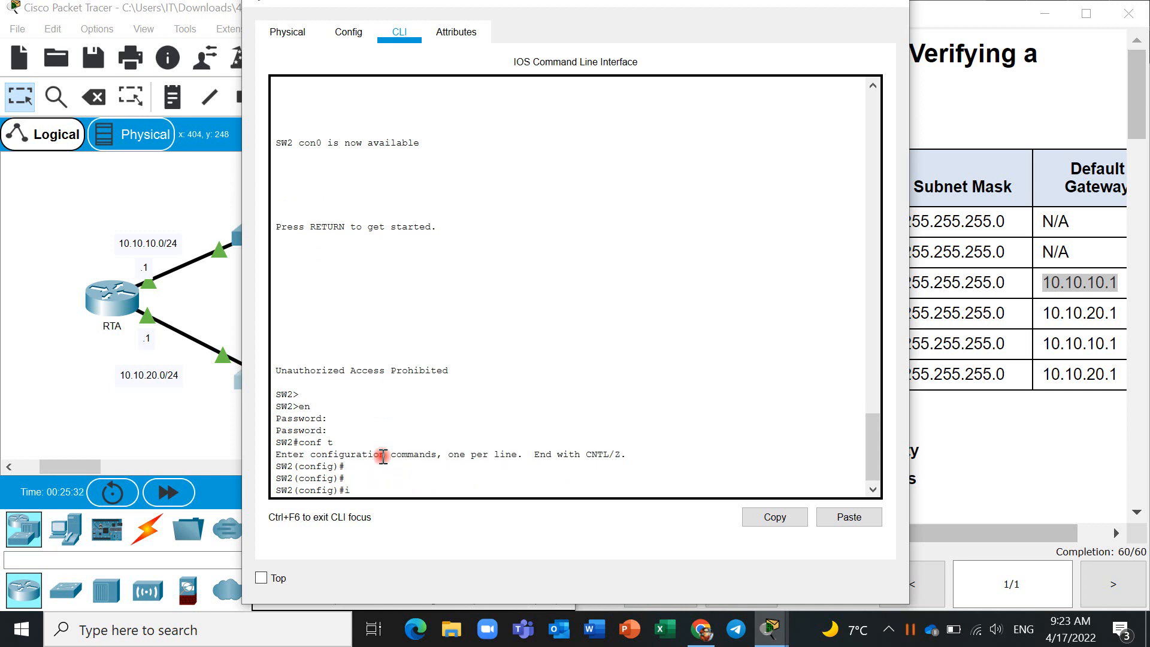
{"action": "type", "text": "nt vlan 1"}
{"action": "key", "text": "Return"}
- Move SW2's window to uncover the Addressing Table and assign VLAN 1 the IP address 10.10.20.2 with mask 255.255.255.0
{"action": "type", "text": "ip add"}
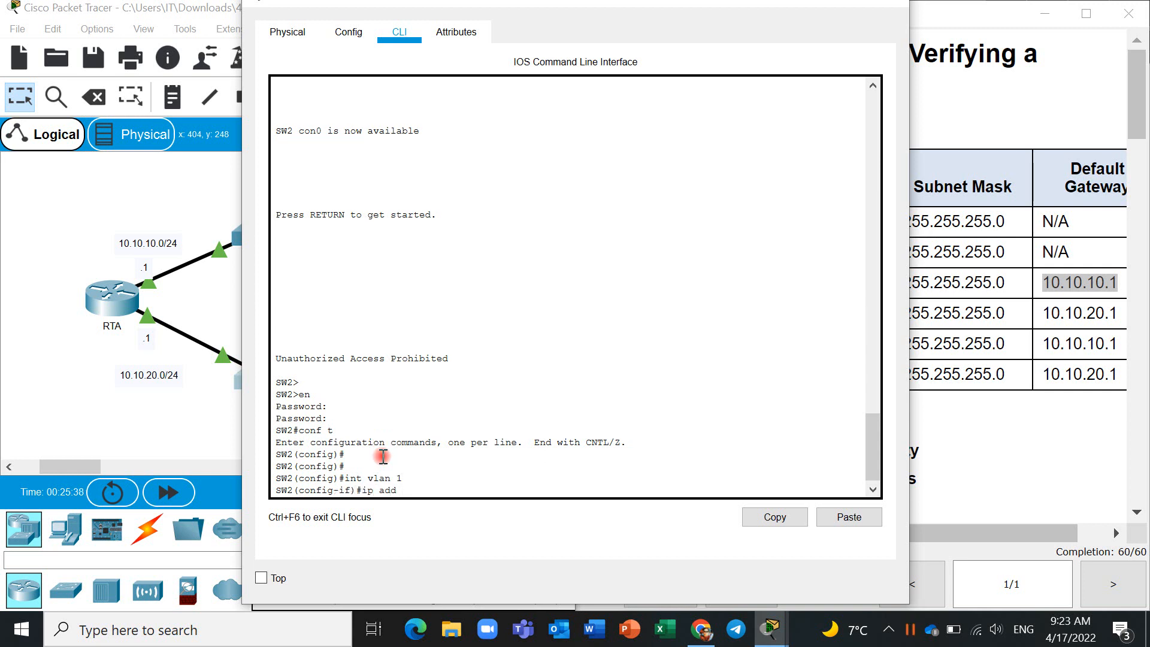
{"action": "type", "text": " 10.1"}
{"action": "type", "text": "0.10."}
{"action": "left_click_drag", "start_coordinate": [592, 6], "coordinate": [449, 6]}
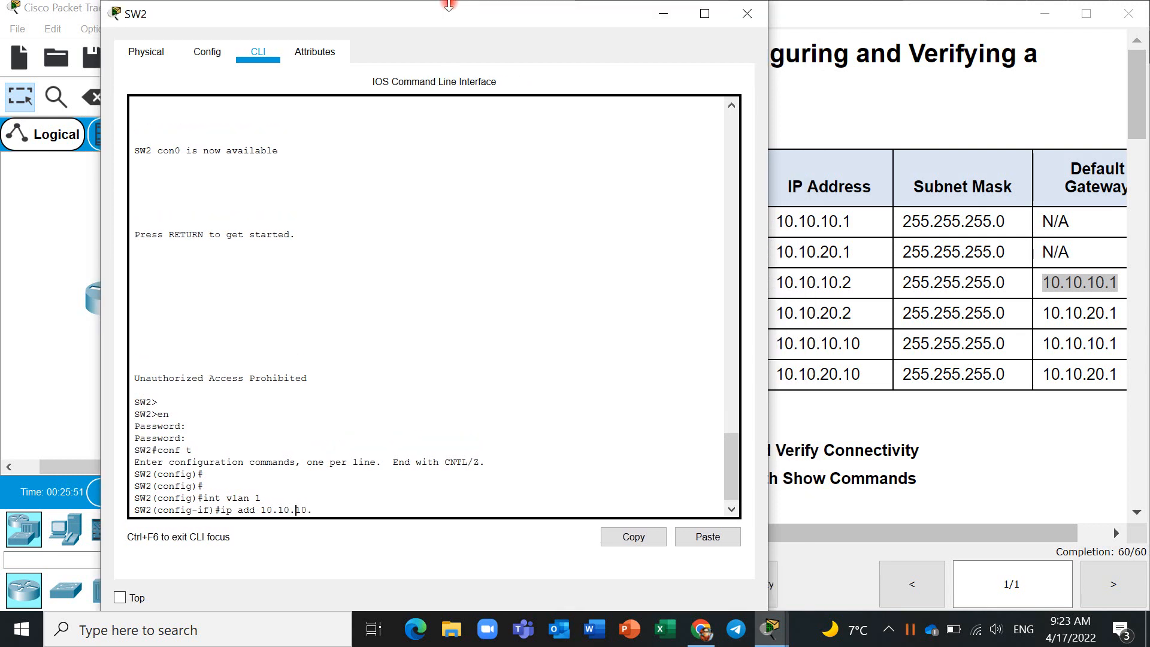
{"action": "key", "text": "BackSpace"}
{"action": "type", "text": "5.255.255.0"}
{"action": "key", "text": "Return"}
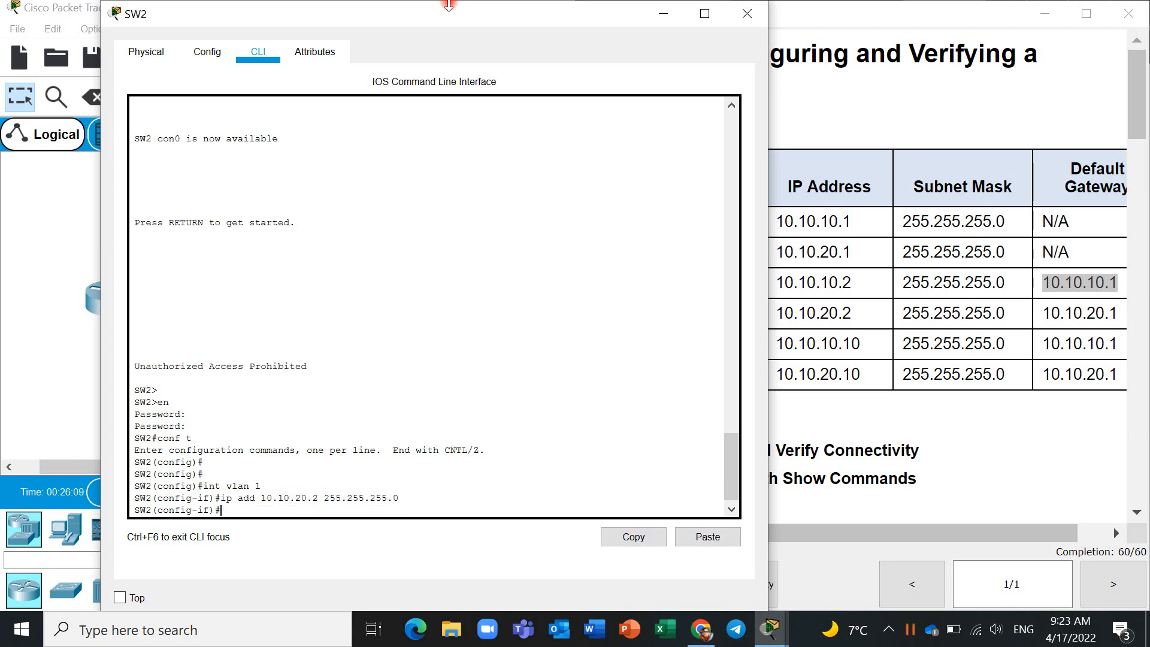
- Enable SW2's VLAN 1 interface with the no shut command
{"action": "type", "text": "no shut"}
{"action": "key", "text": "Return"}
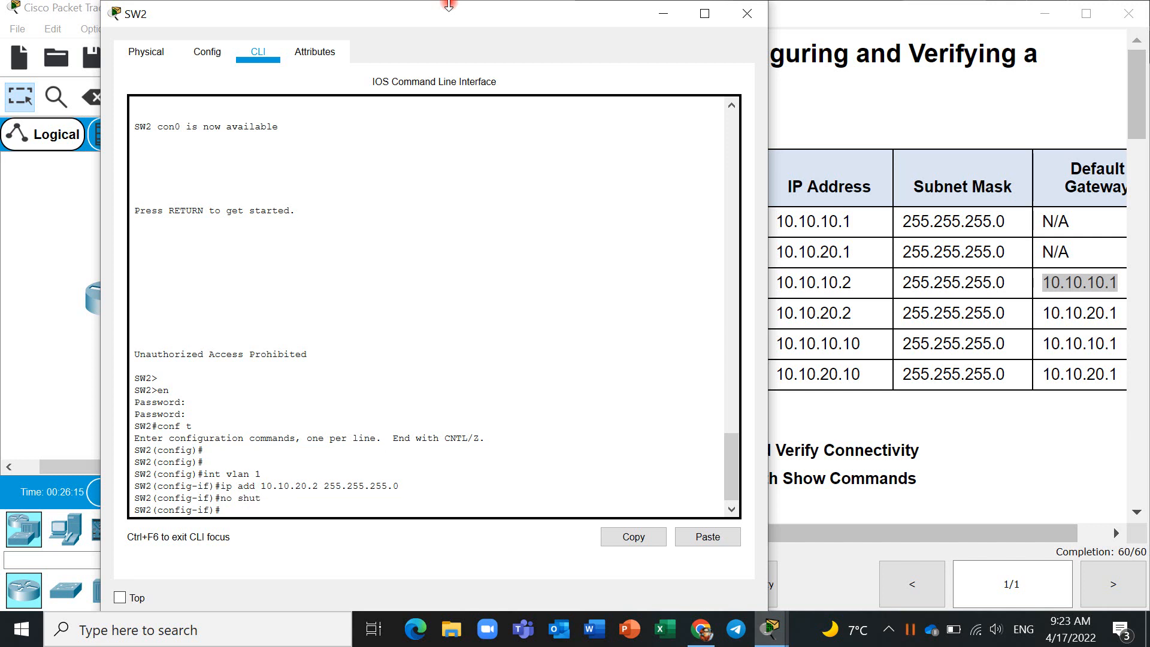
{"action": "type", "text": "ip defau"}
{"action": "key", "text": "Return"}
- Exit VLAN 1 interface configuration on SW2 to return to global configuration mode
{"action": "type", "text": "e"}
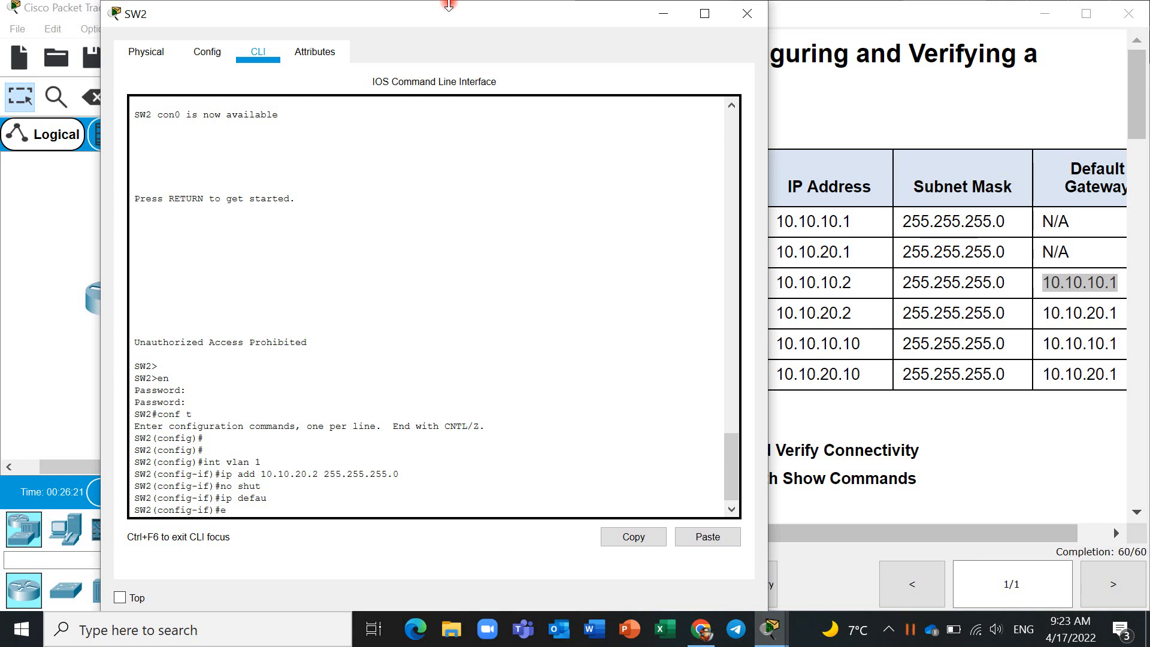
{"action": "type", "text": "x"}
{"action": "key", "text": "Tab"}
{"action": "key", "text": "Return"}
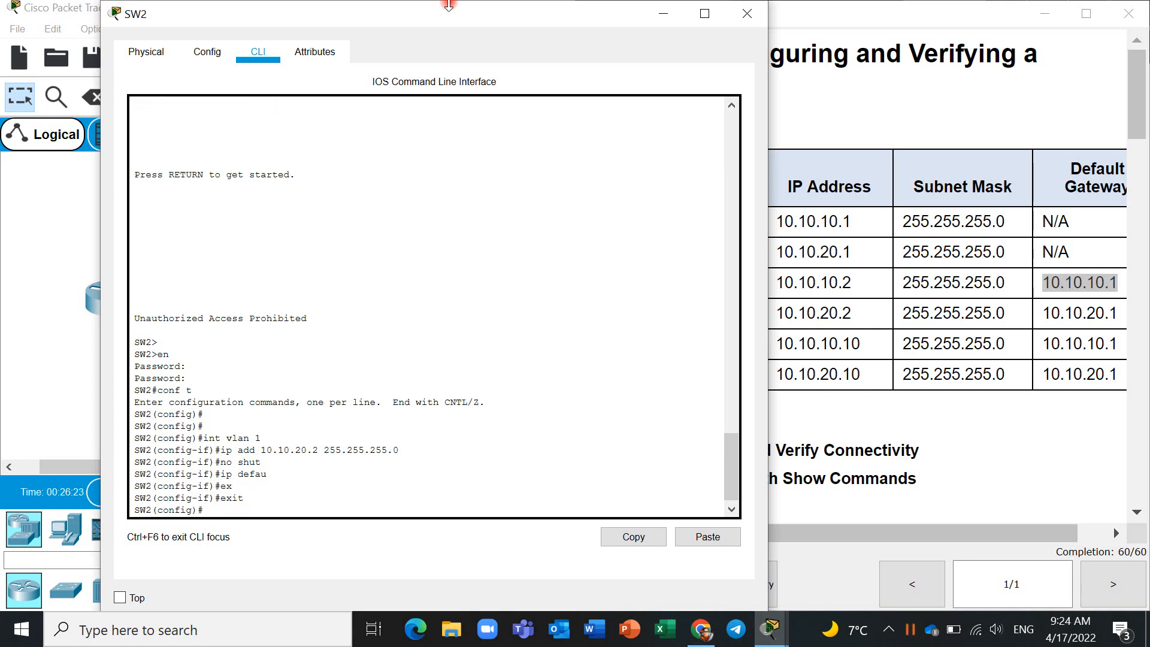
- Set SW2's default gateway to 10.10.20.1, moving the window aside to check the Addressing Table
{"action": "type", "text": "ip de"}
{"action": "key", "text": "Tab"}
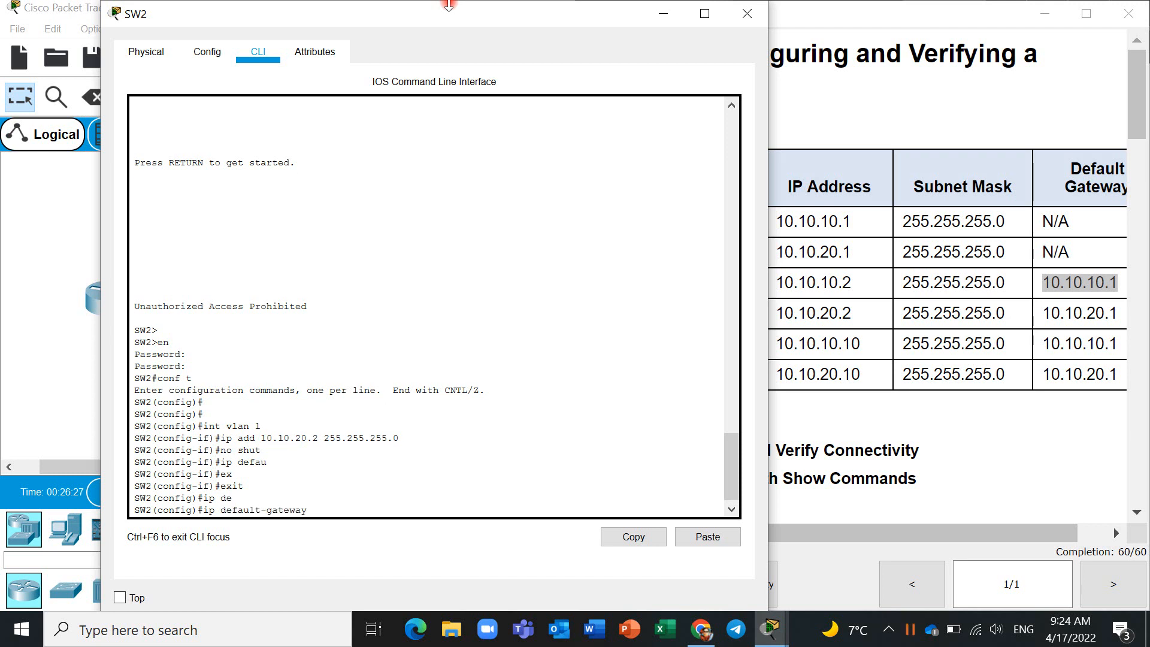
{"action": "type", "text": "10.10.20.1"}
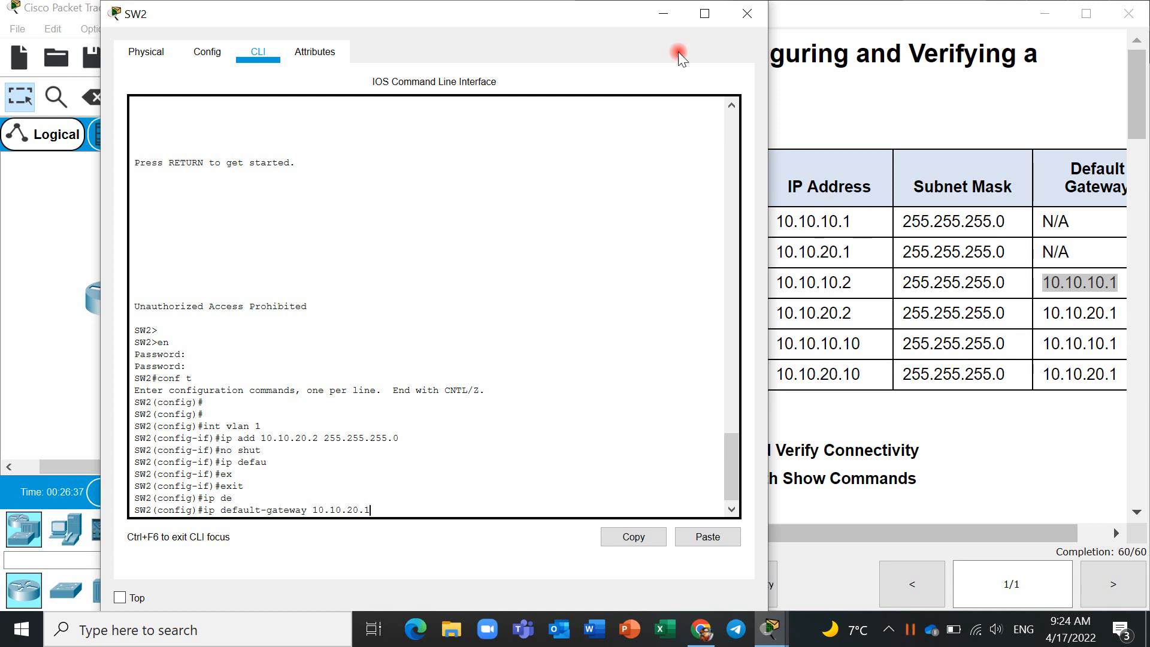
{"action": "left_click_drag", "start_coordinate": [613, 8], "coordinate": [520, 12]}
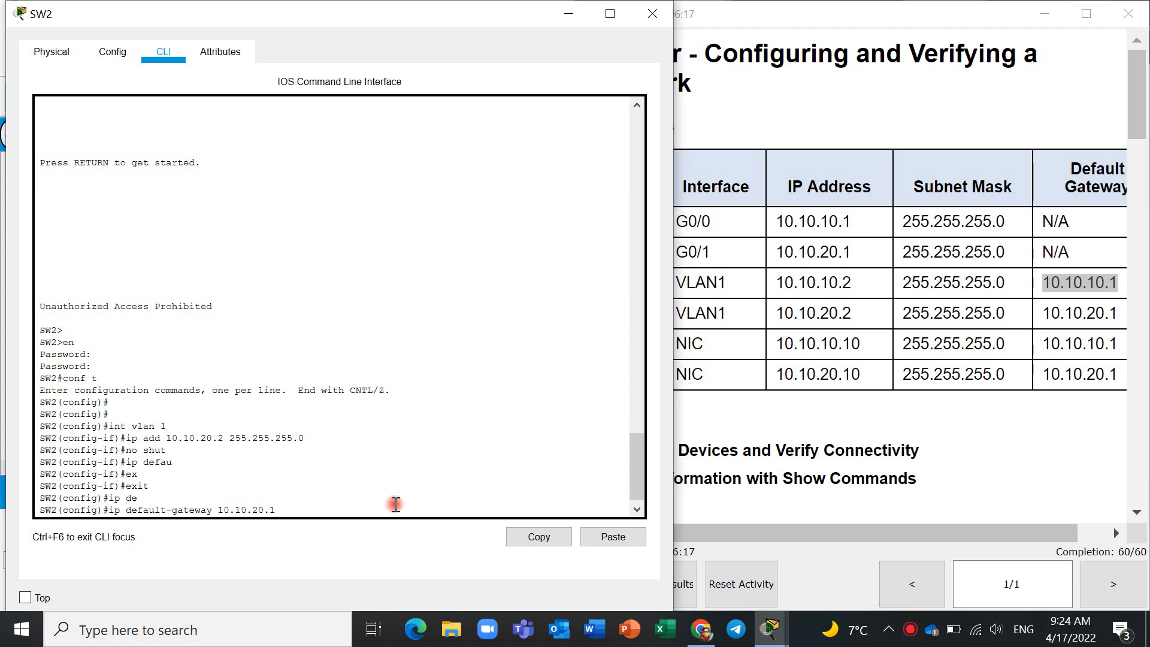
{"action": "key", "text": "Return"}
- End configuration mode on SW2 and save the running configuration with copy r st, accepting the default startup-config filename
{"action": "type", "text": "en"}
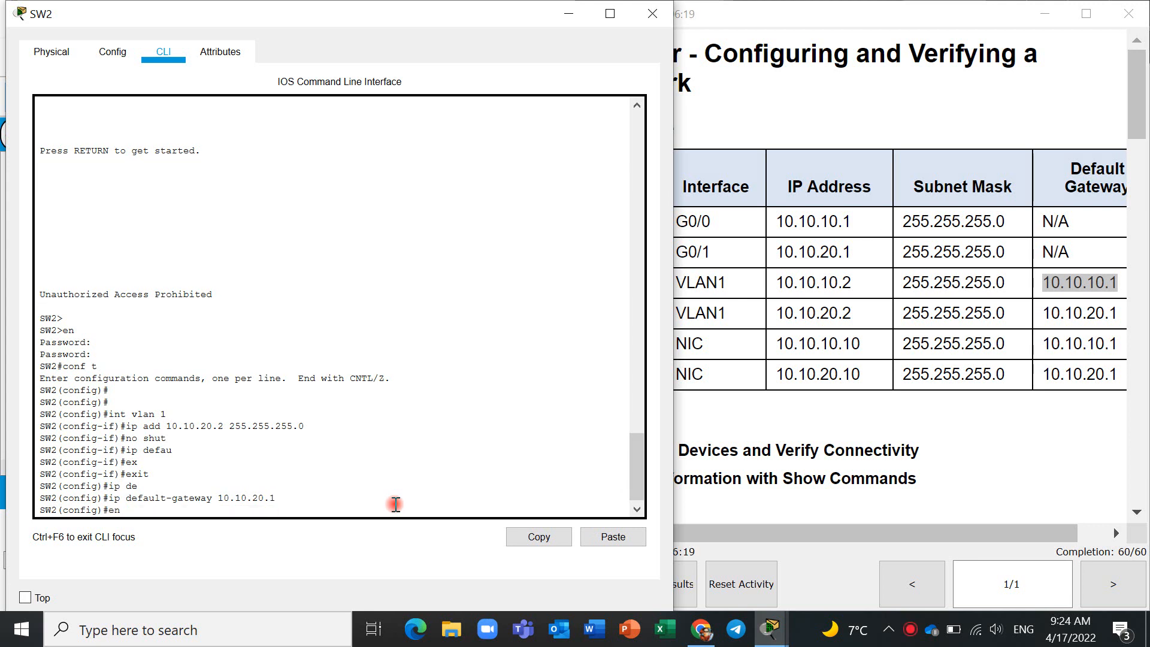
{"action": "type", "text": "d"}
{"action": "key", "text": "Return"}
{"action": "key", "text": "Return"}
{"action": "key", "text": "Return"}
{"action": "key", "text": "Return"}
{"action": "type", "text": "co"}
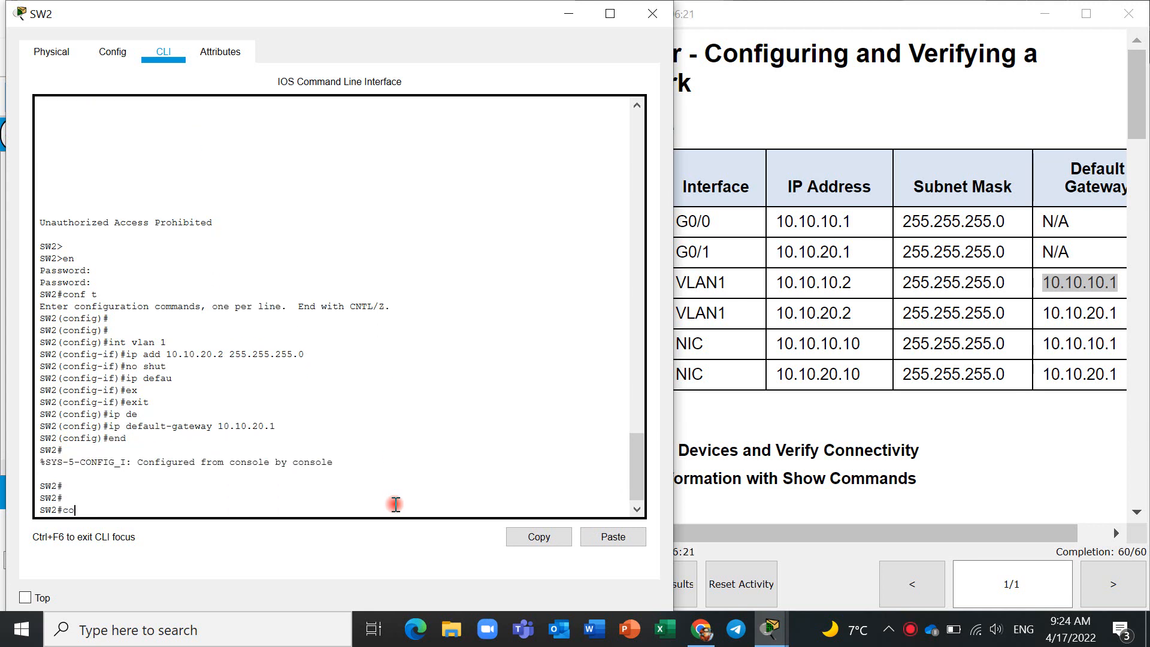
{"action": "type", "text": "py r st"}
{"action": "key", "text": "Return"}
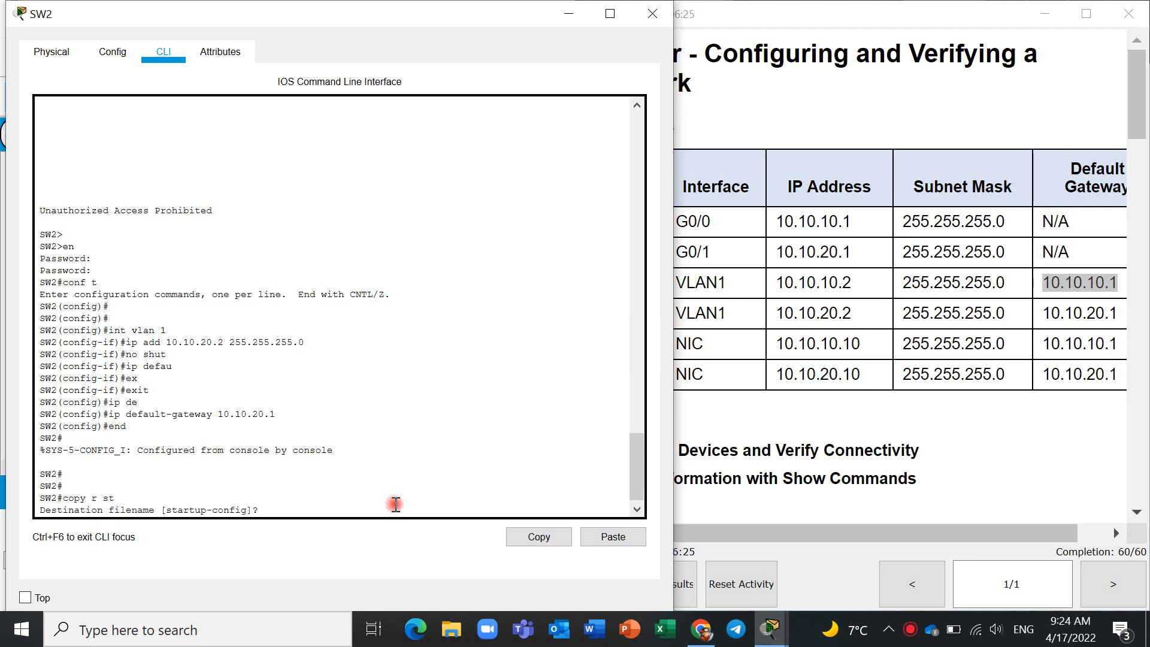
{"action": "key", "text": "Return"}
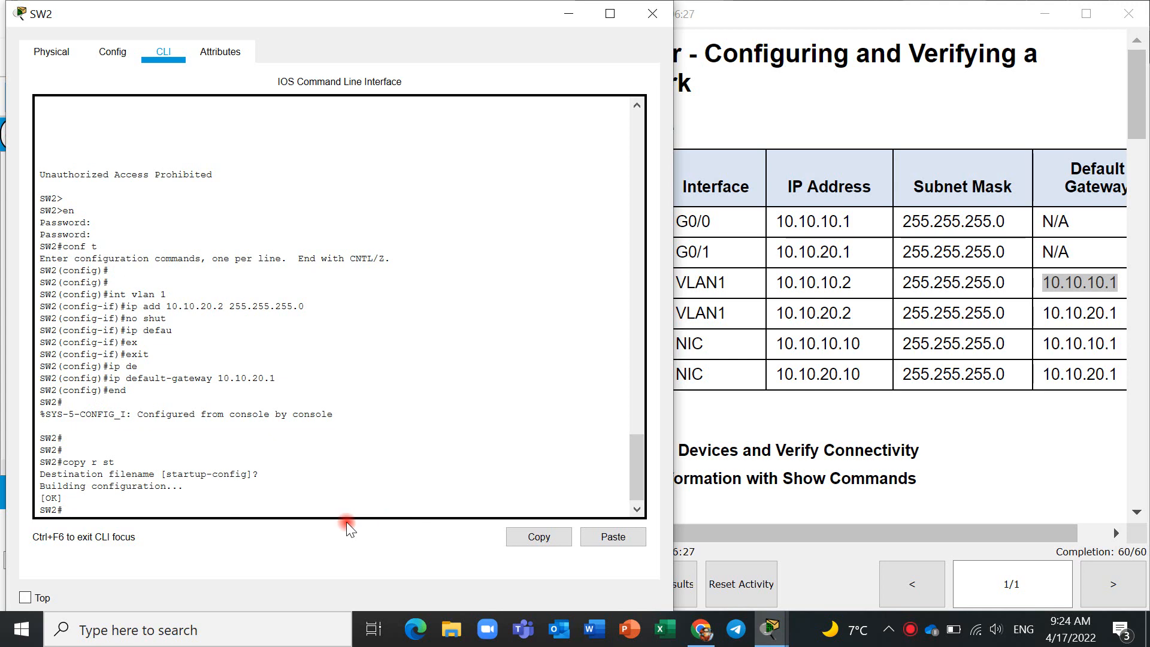
- Minimize SW2's window and read the Part 2, Step 1 instructions on gathering information with show interface commands
{"action": "left_click", "coordinate": [556, 10]}
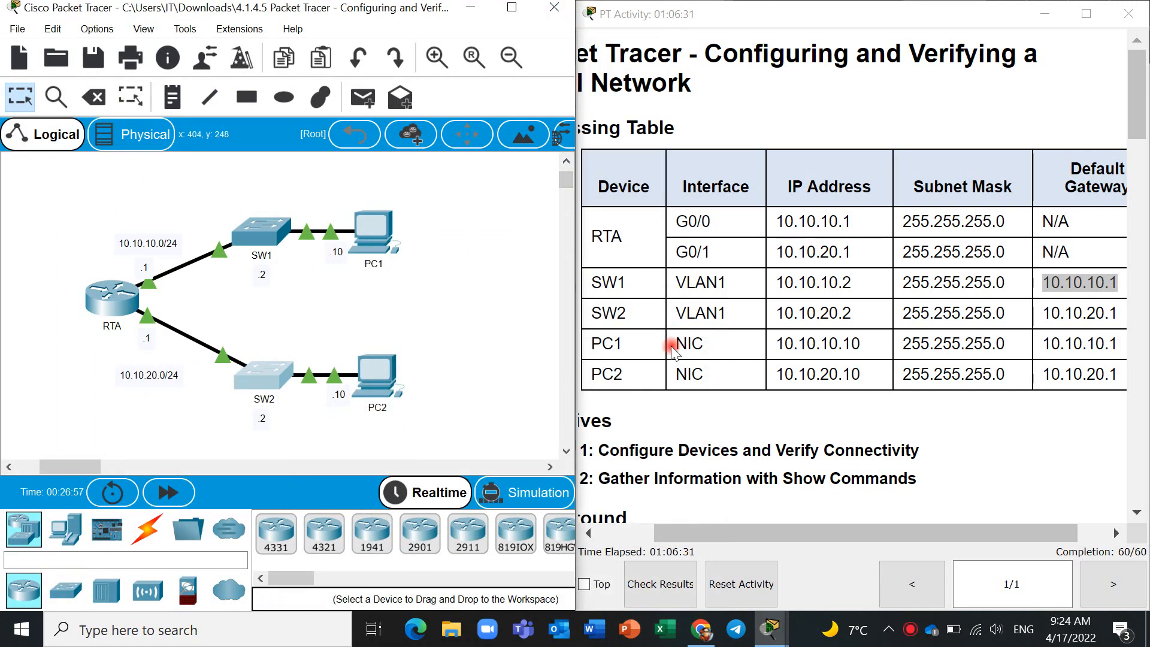
{"action": "scroll", "coordinate": [937, 405], "scroll_direction": "down", "scroll_amount": 10}
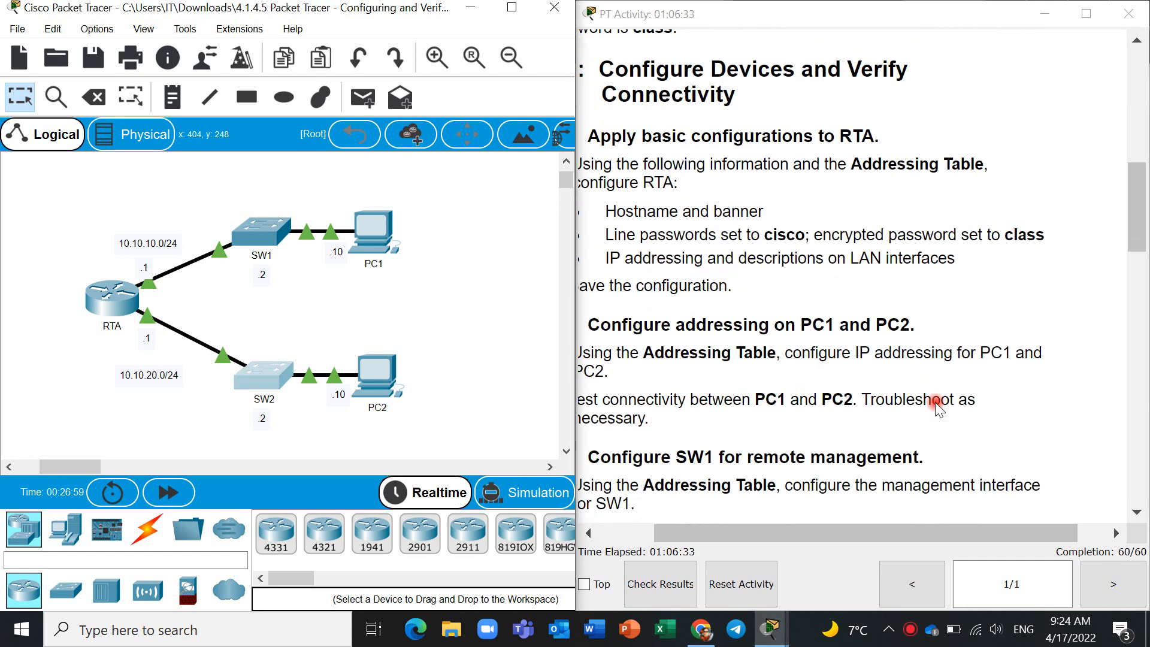
{"action": "scroll", "coordinate": [938, 407], "scroll_direction": "down", "scroll_amount": 6}
{"action": "scroll", "coordinate": [937, 406], "scroll_direction": "left", "scroll_amount": 2}
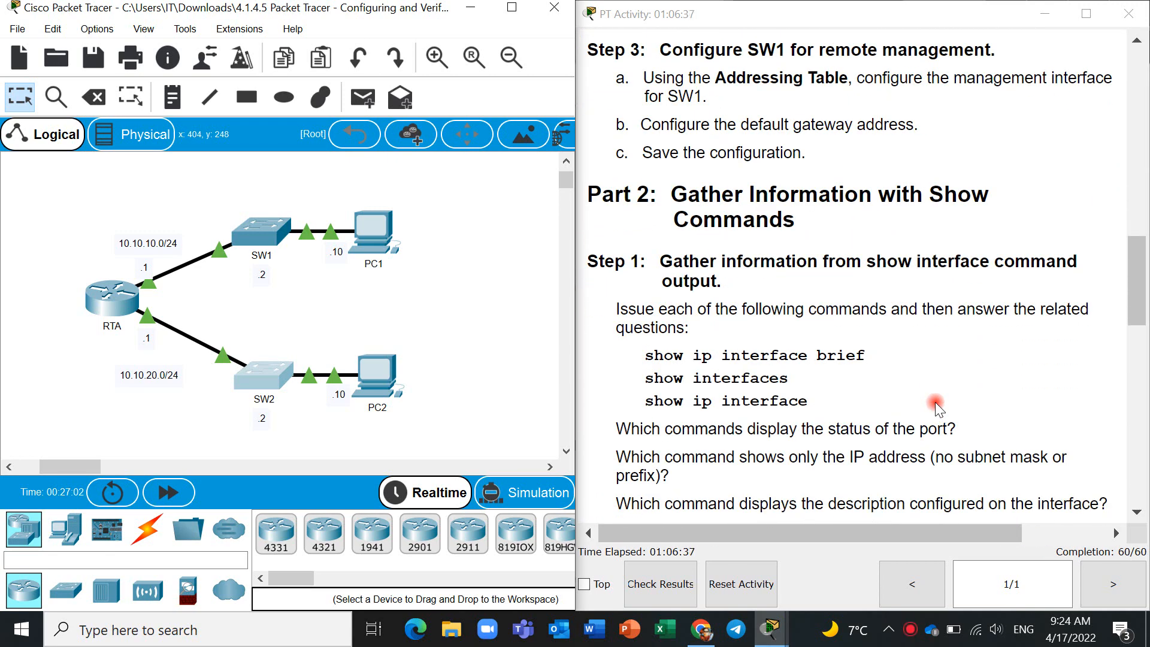
{"action": "scroll", "coordinate": [936, 402], "scroll_direction": "down", "scroll_amount": 2}
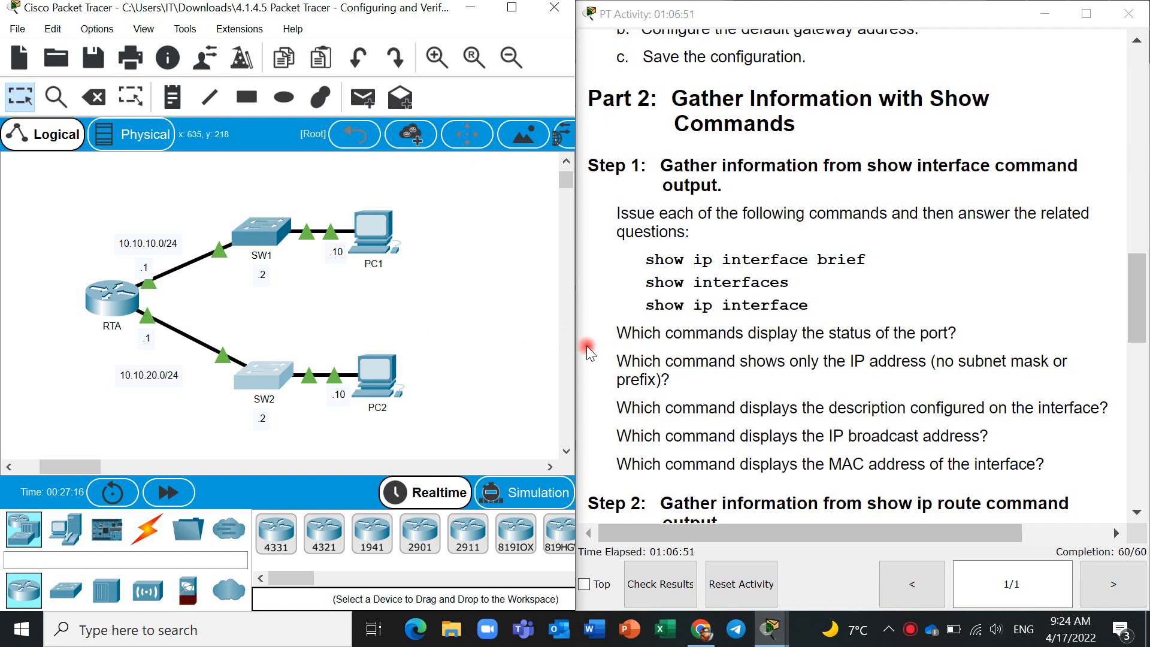
{"action": "scroll", "coordinate": [587, 347], "scroll_direction": "down", "scroll_amount": 1}
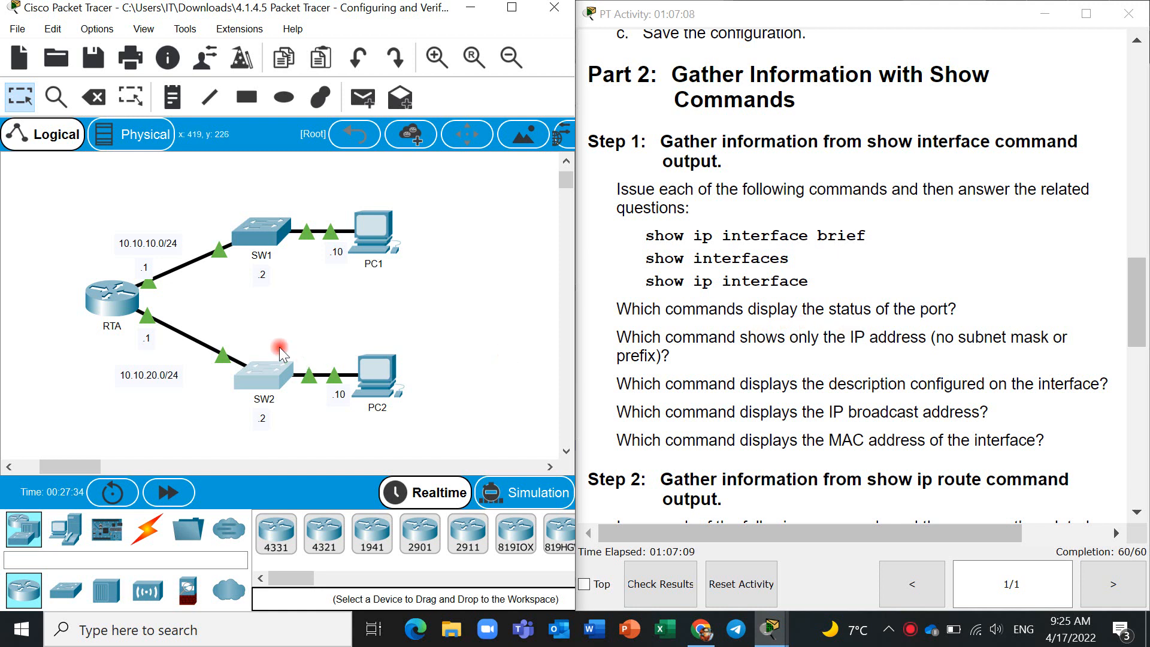
- Open RTA's CLI, move its window into view and bring up a fresh privileged EXEC prompt
{"action": "left_click", "coordinate": [120, 311]}
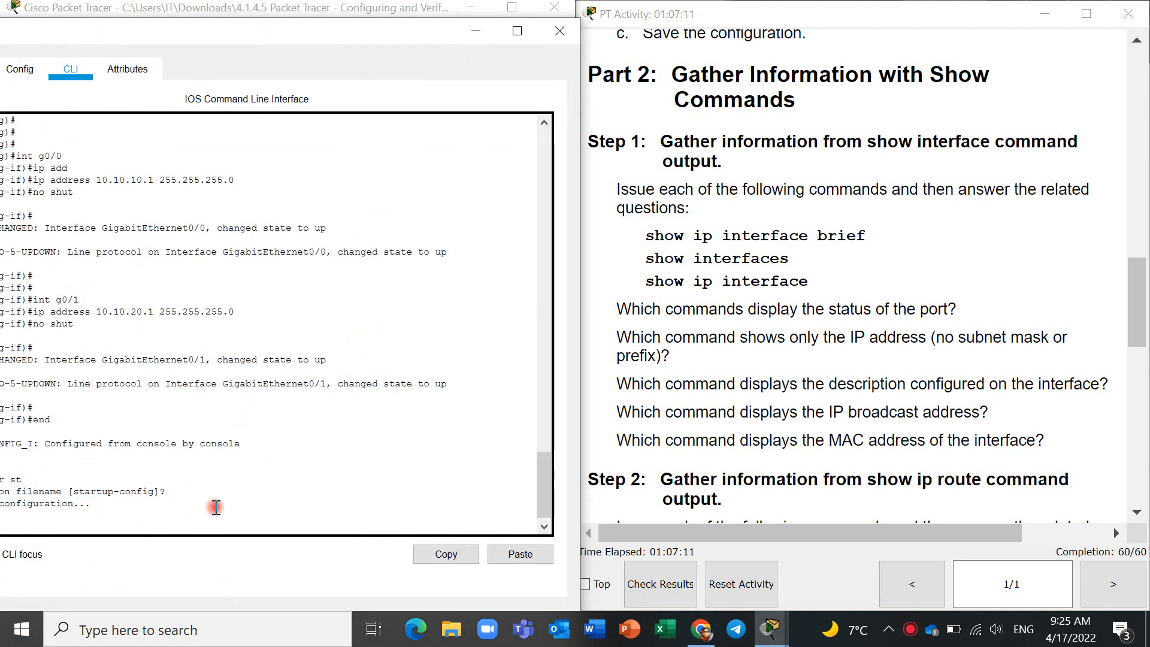
{"action": "left_click", "coordinate": [22, 629]}
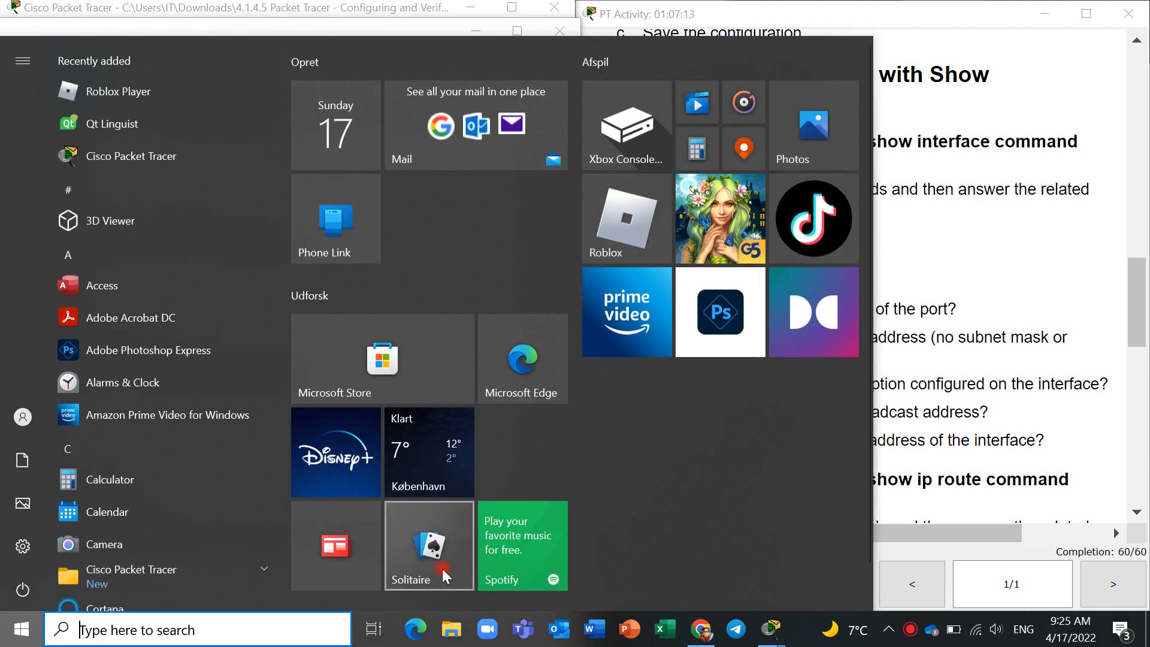
{"action": "left_click", "coordinate": [988, 462]}
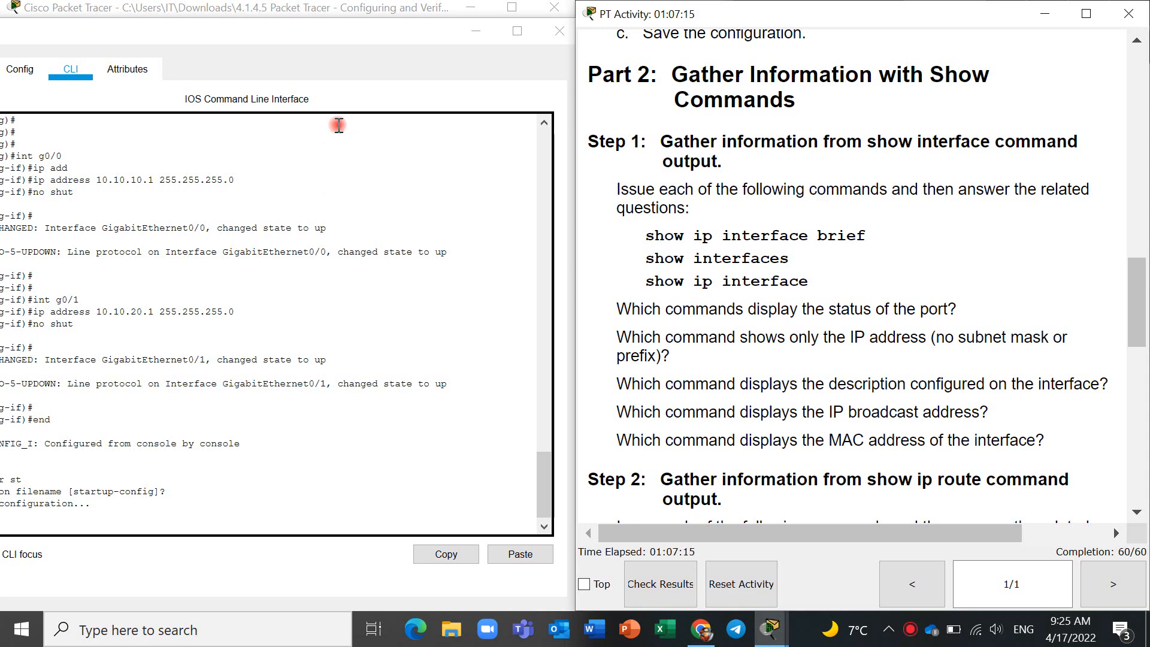
{"action": "left_click_drag", "start_coordinate": [335, 35], "coordinate": [361, 26]}
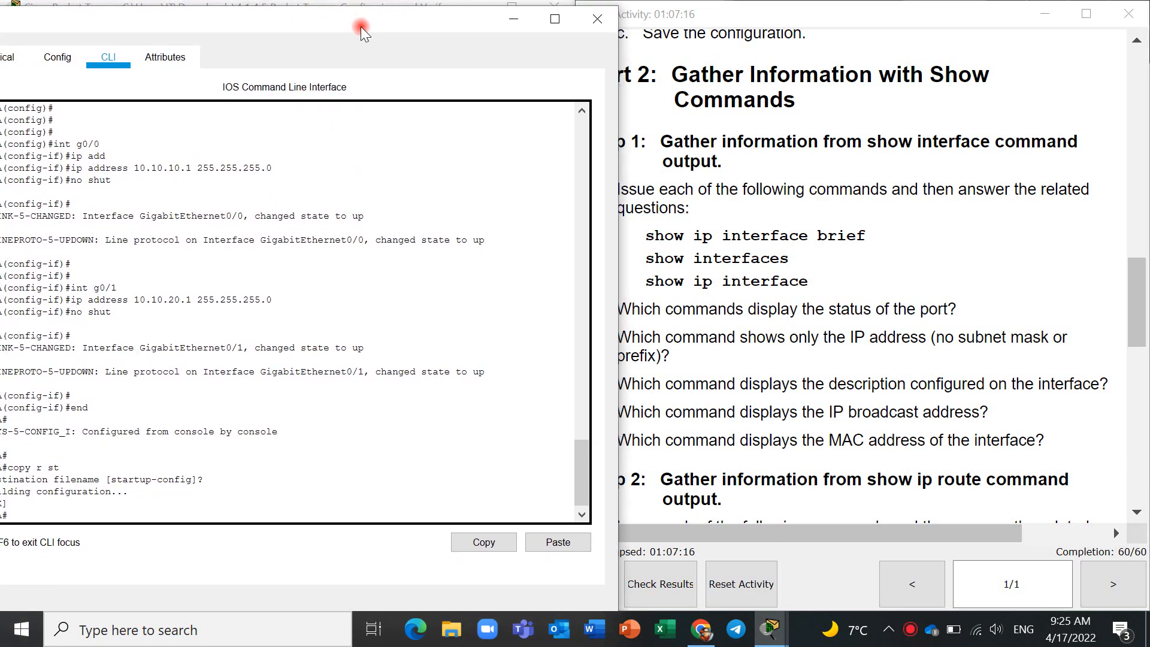
{"action": "left_click", "coordinate": [87, 516]}
{"action": "key", "text": "Return"}
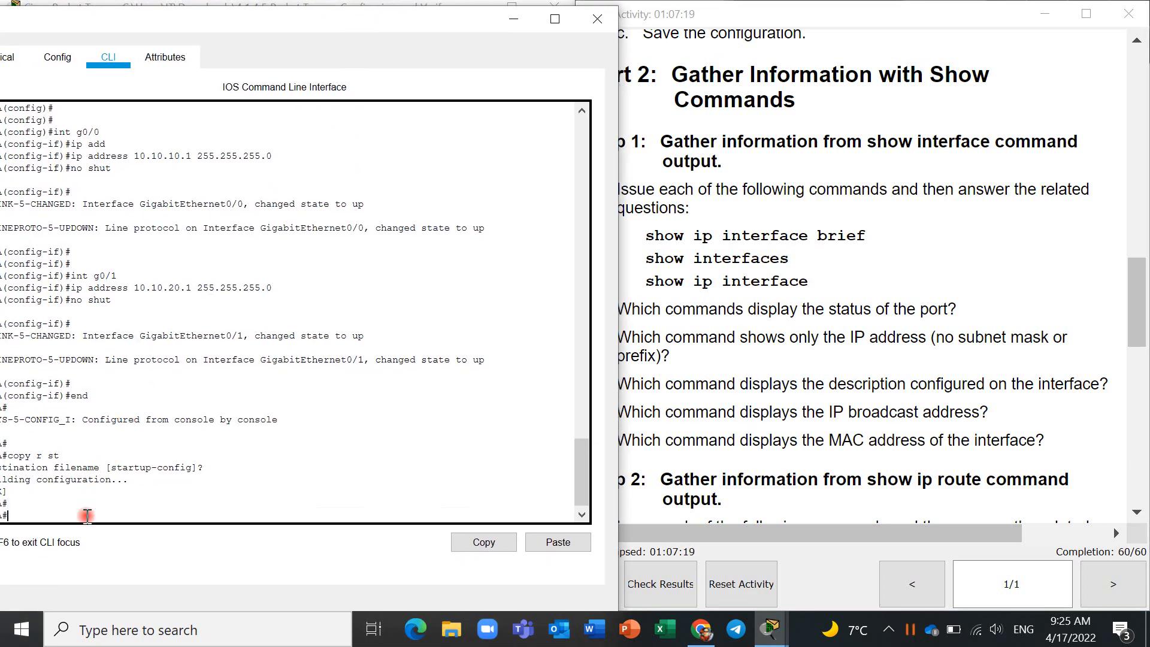
- Run show ip interface brief on RTA
{"action": "type", "text": "show ip int"}
{"action": "key", "text": "Tab"}
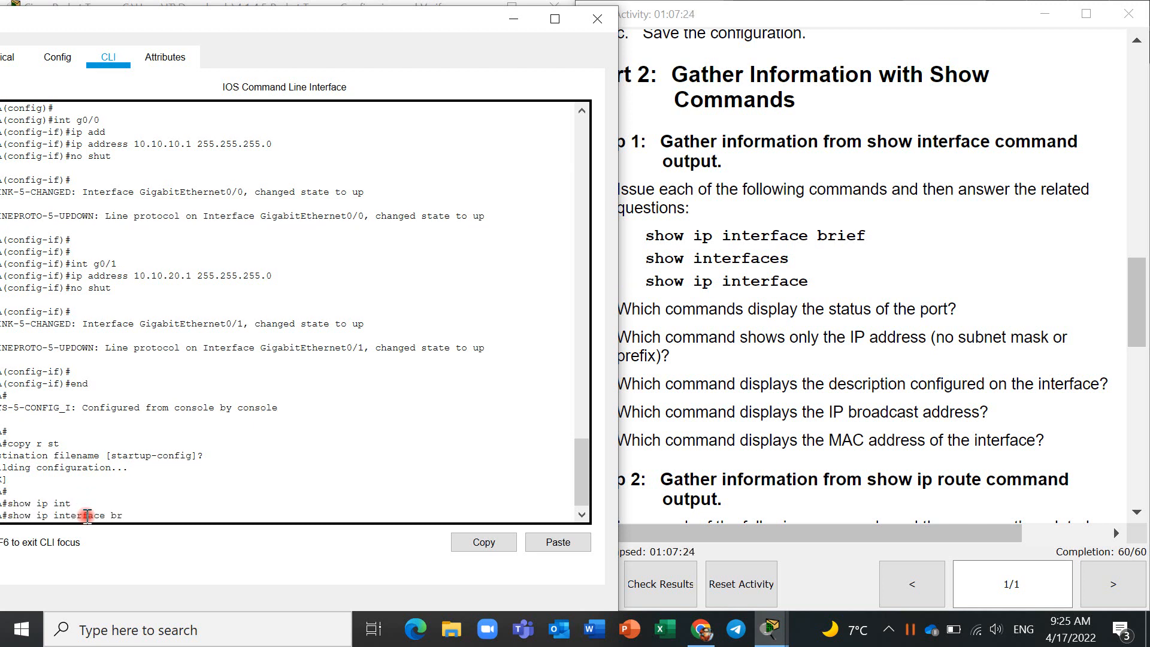
{"action": "type", "text": "br"}
{"action": "key", "text": "Tab"}
{"action": "key", "text": "Return"}
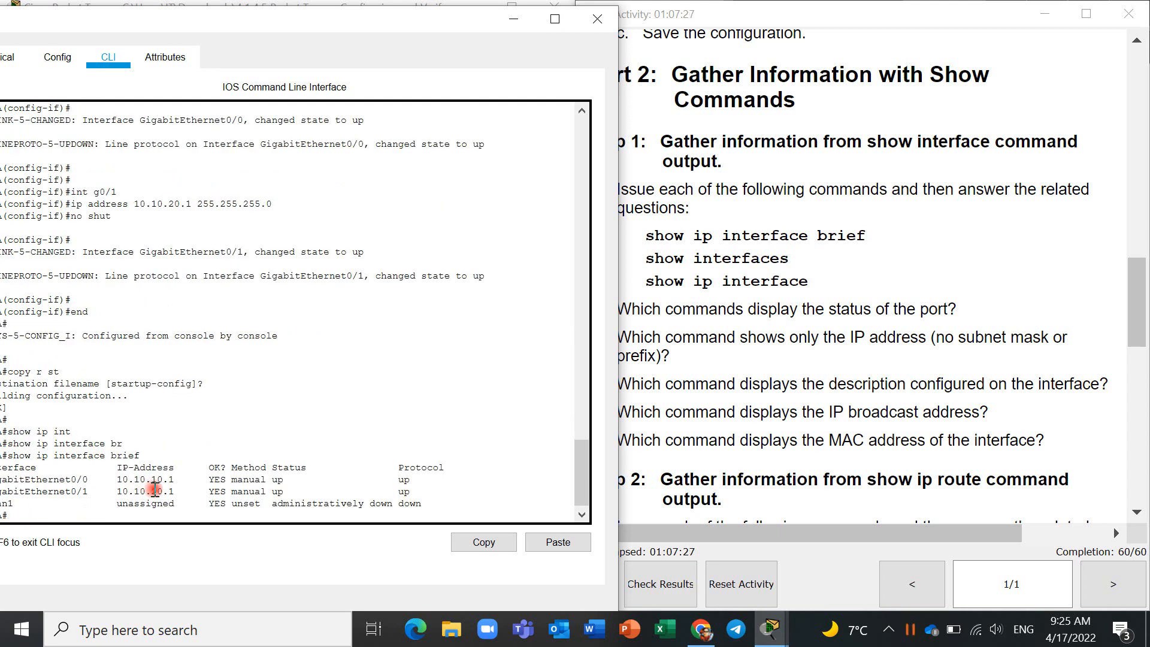
- Examine the GigabitEthernet0/0 row and its status in the brief output against the question about port status
{"action": "left_click_drag", "start_coordinate": [264, 15], "coordinate": [284, 13]}
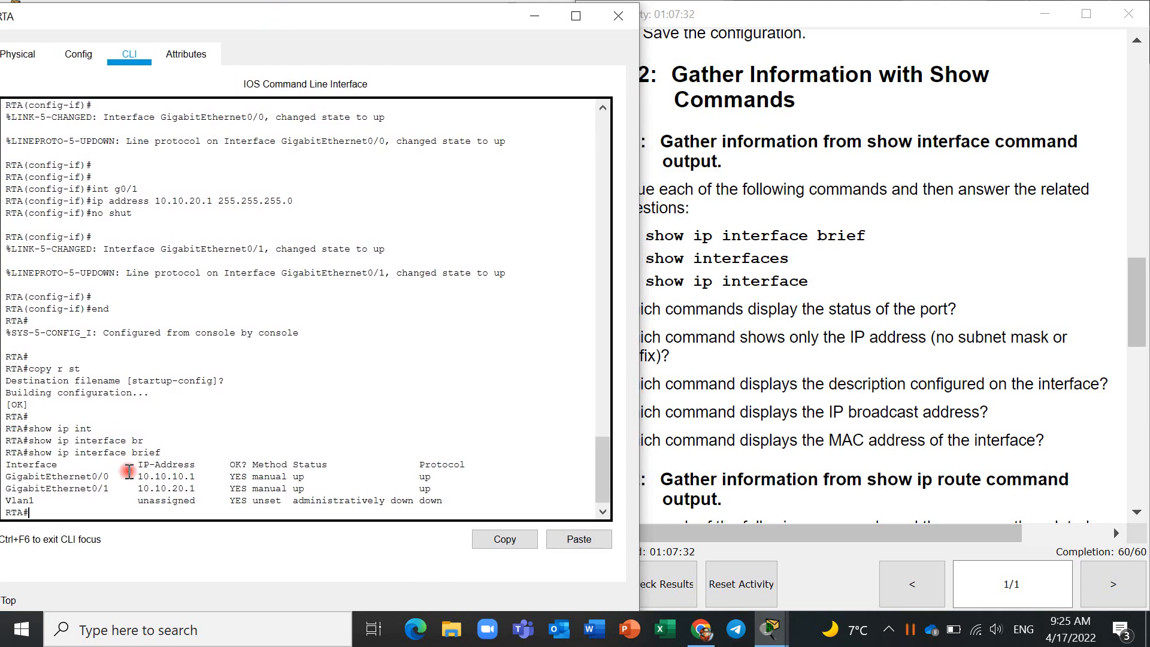
{"action": "left_click_drag", "start_coordinate": [119, 476], "coordinate": [86, 476]}
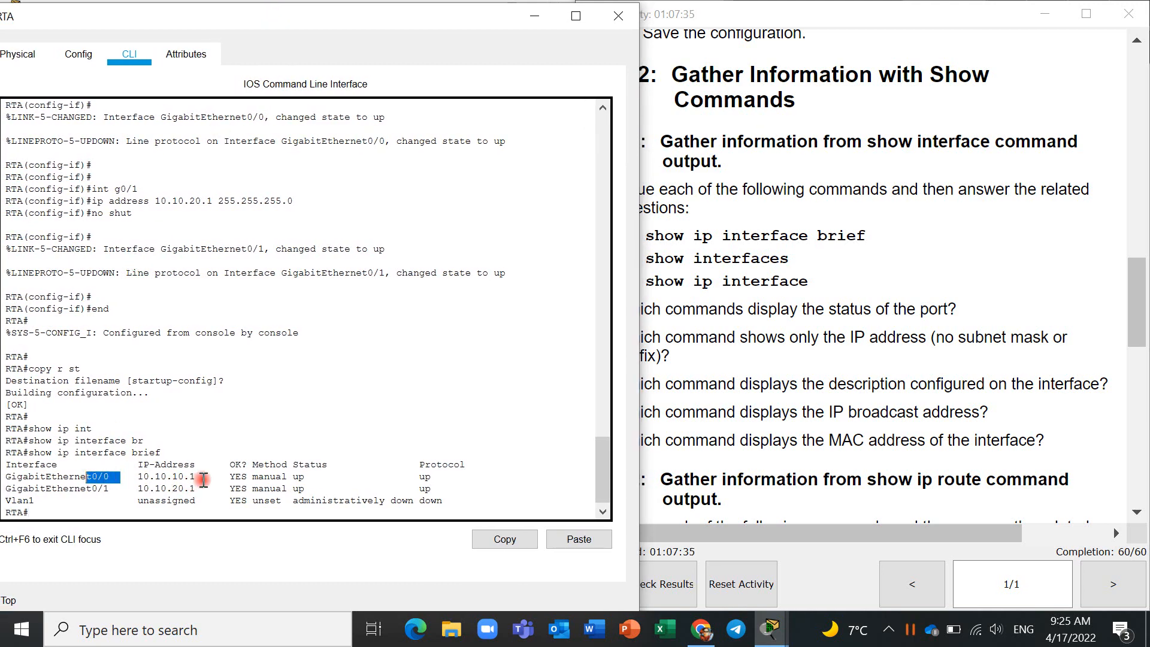
{"action": "left_click_drag", "start_coordinate": [305, 477], "coordinate": [295, 481]}
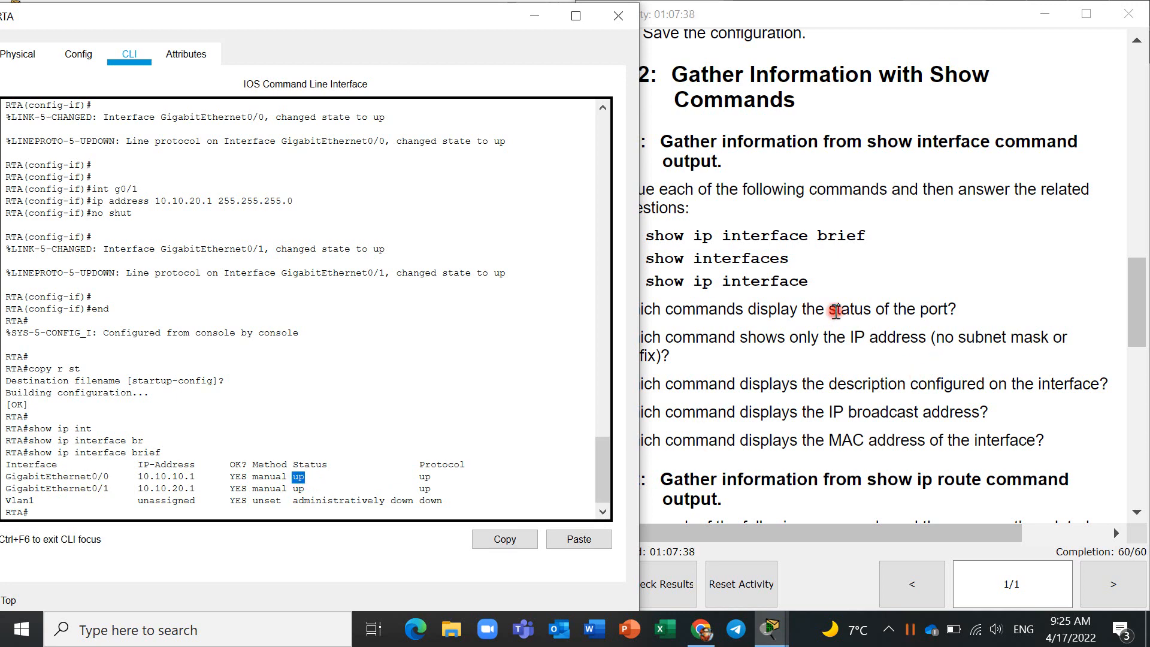
{"action": "left_click_drag", "start_coordinate": [830, 309], "coordinate": [944, 309]}
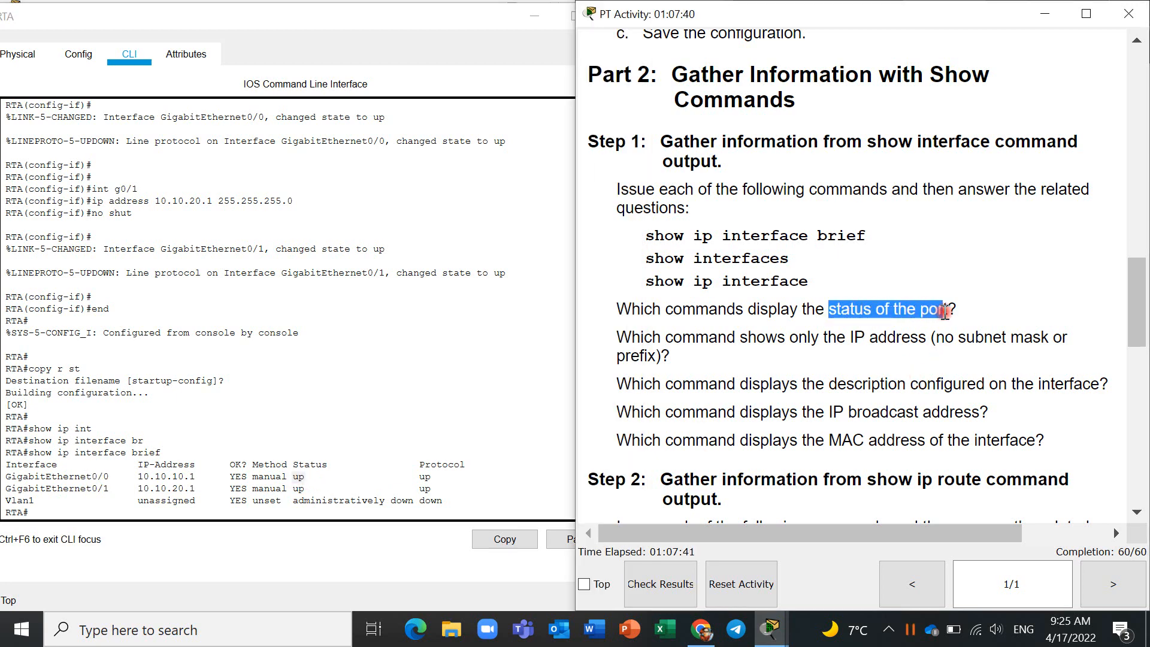
- Run show interfaces on RTA
{"action": "left_click", "coordinate": [334, 527]}
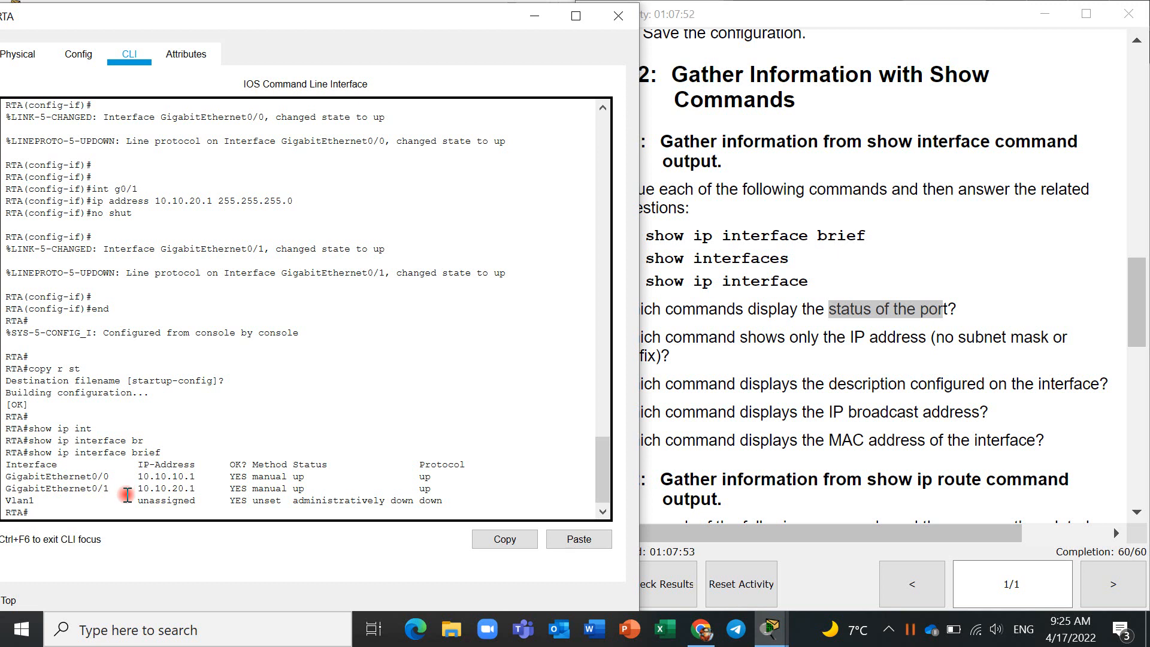
{"action": "type", "text": "how inter"}
{"action": "key", "text": "Tab"}
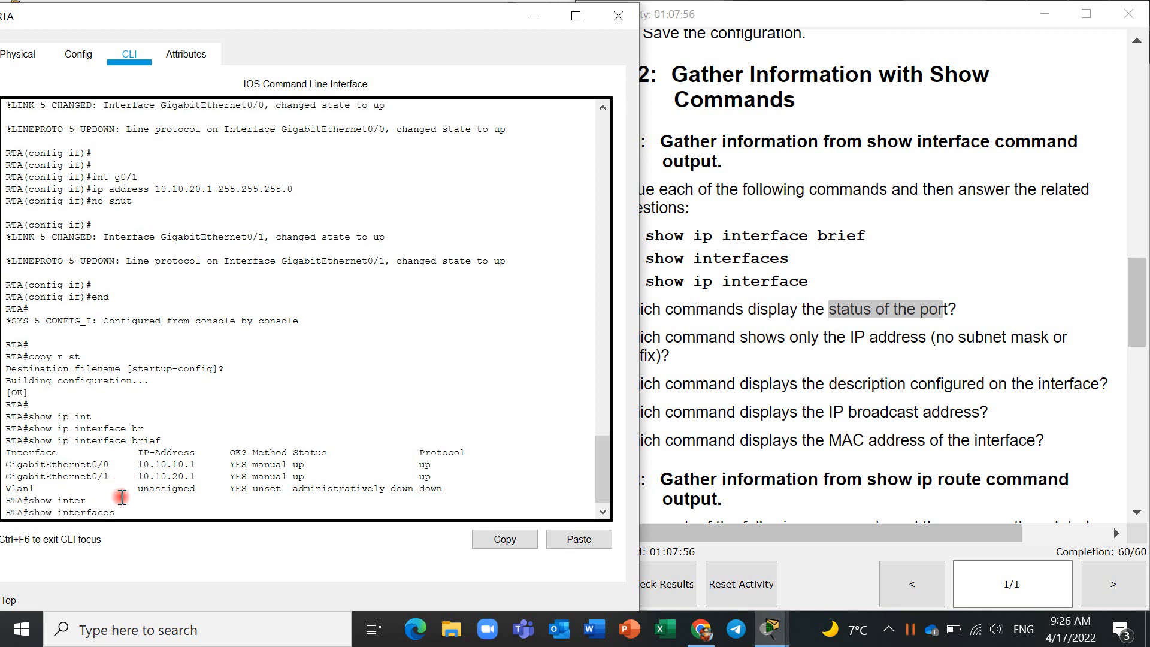
{"action": "key", "text": "Return"}
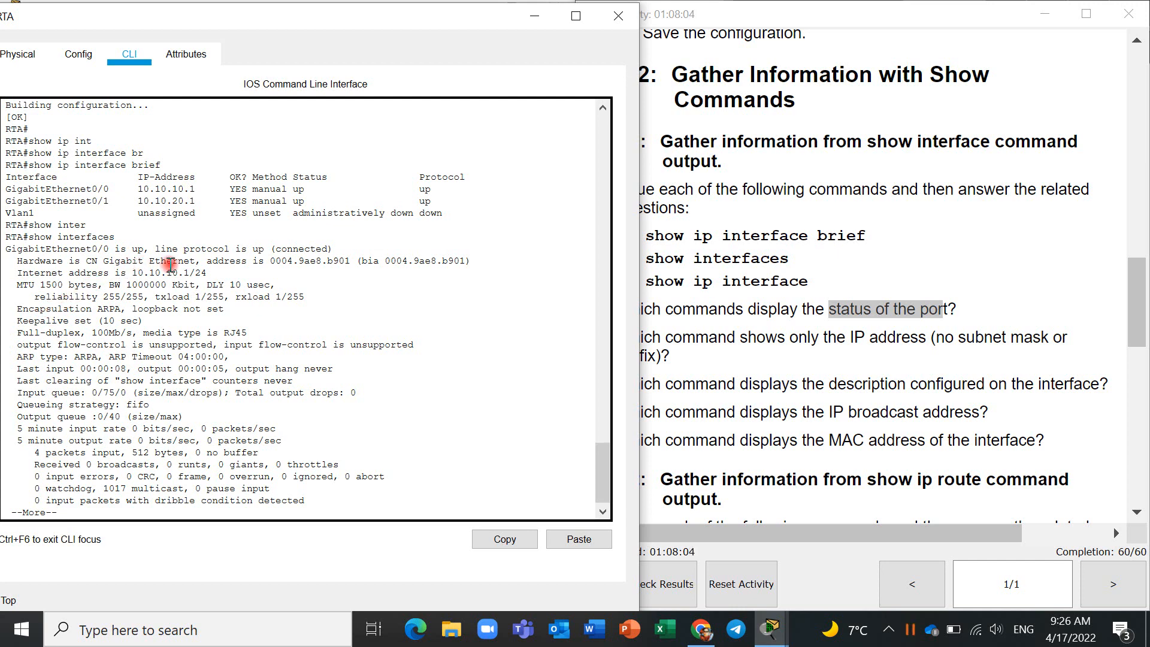
- Examine the line protocol status, hardware type and Internet address of GigabitEthernet0/0, and page through the remaining interface output
{"action": "double_click", "coordinate": [258, 249]}
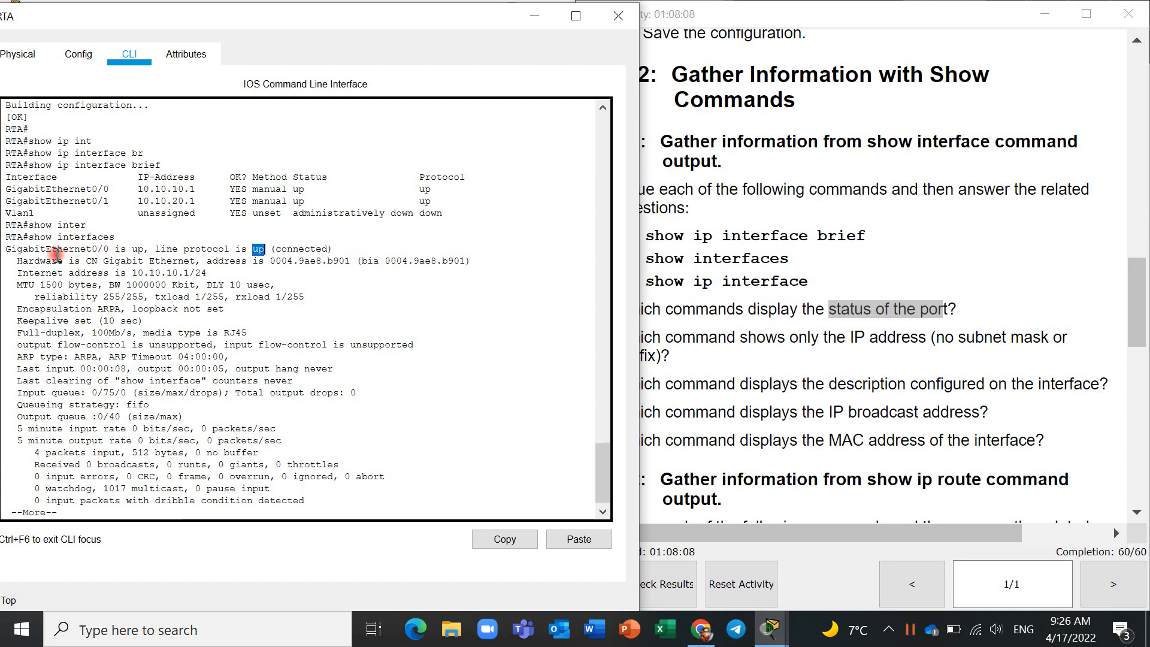
{"action": "left_click_drag", "start_coordinate": [103, 261], "coordinate": [200, 261]}
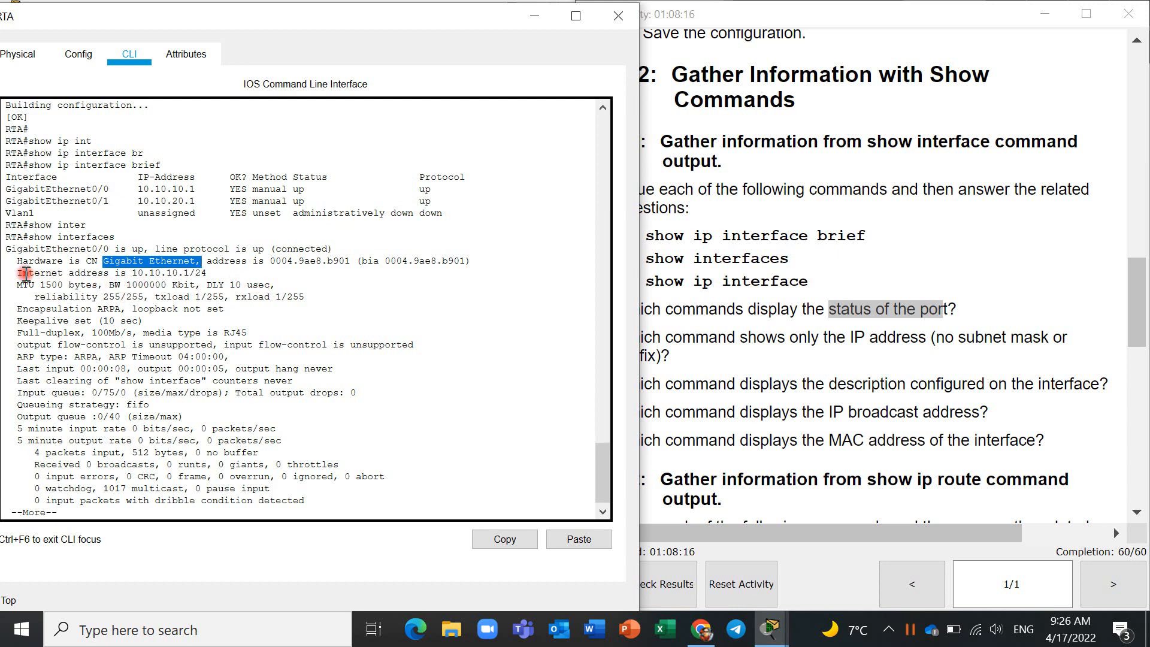
{"action": "left_click_drag", "start_coordinate": [24, 274], "coordinate": [197, 272]}
{"action": "left_click", "coordinate": [225, 270]}
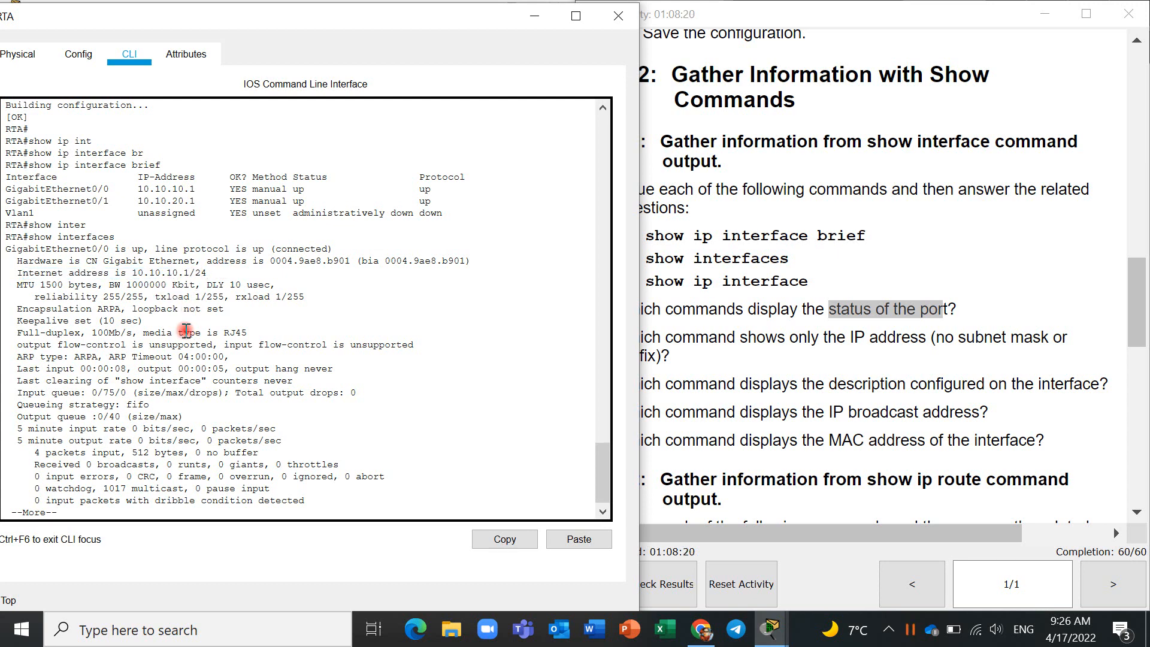
{"action": "scroll", "coordinate": [186, 330], "scroll_direction": "down", "scroll_amount": 1}
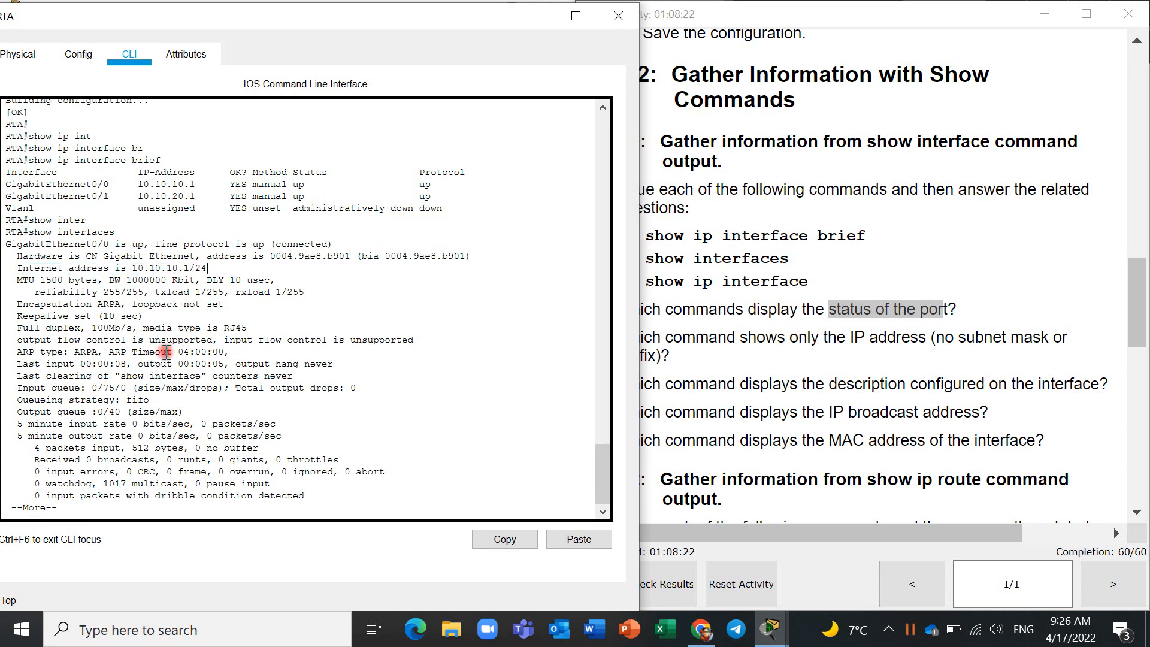
{"action": "key", "text": "space"}
{"action": "key", "text": "space"}
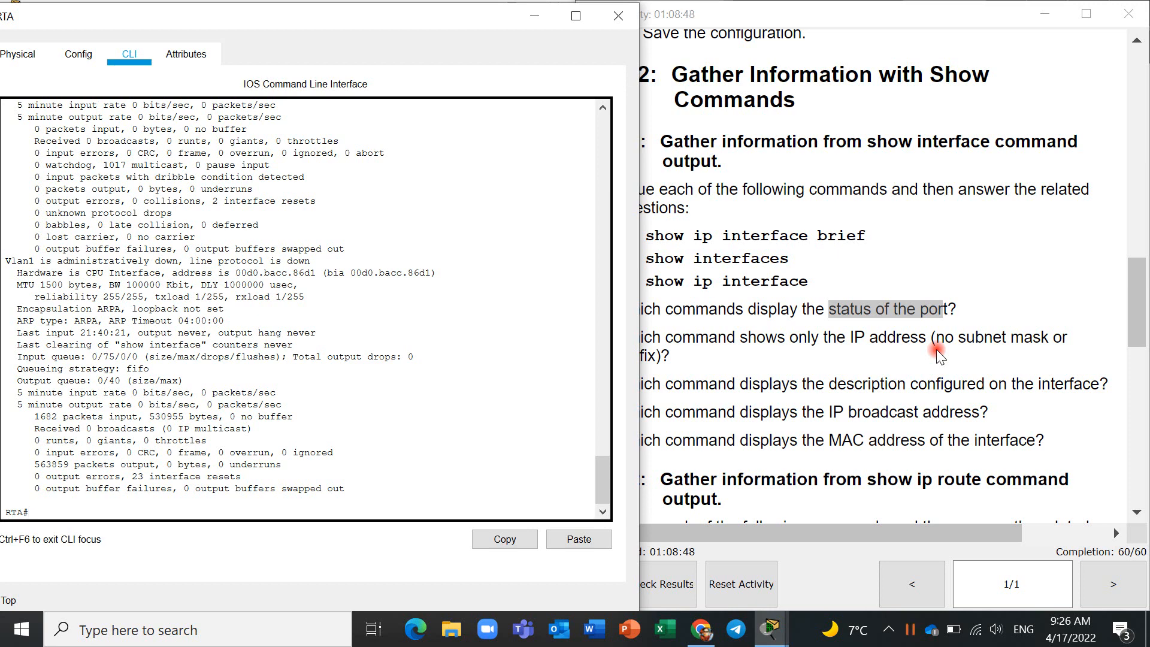
- Run show ip int br on RTA and highlight GigabitEthernet0/0's IP address to check for a subnet mask or prefix
{"action": "type", "text": "show ip int"}
{"action": "type", "text": "br"}
{"action": "key", "text": "Return"}
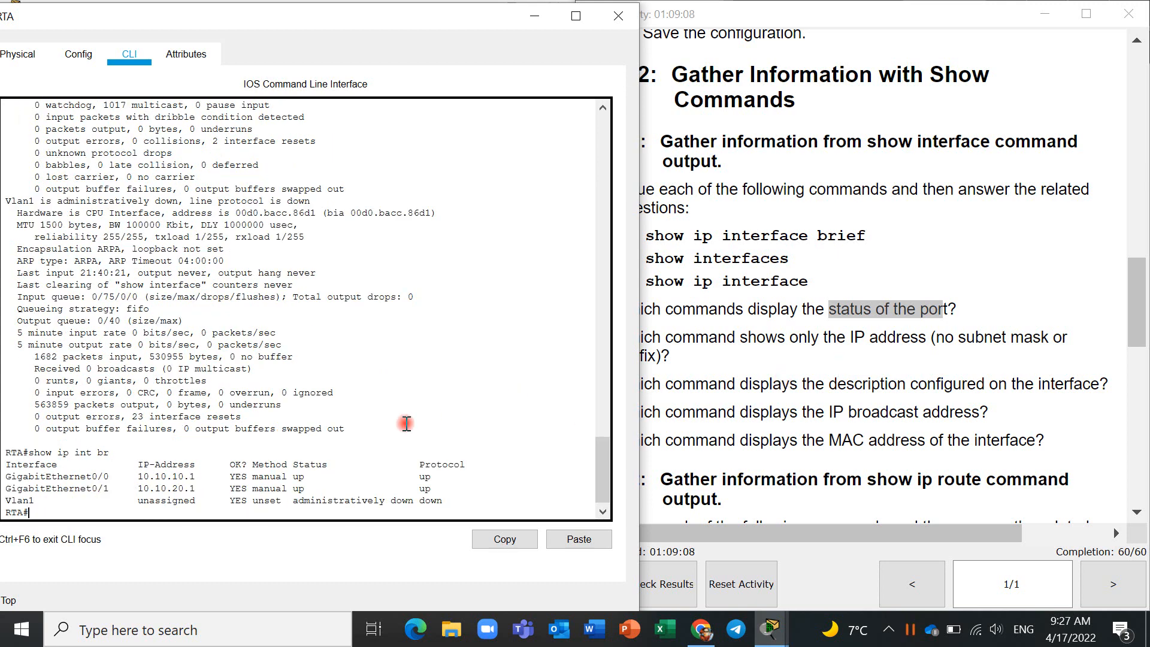
{"action": "left_click_drag", "start_coordinate": [202, 477], "coordinate": [135, 477]}
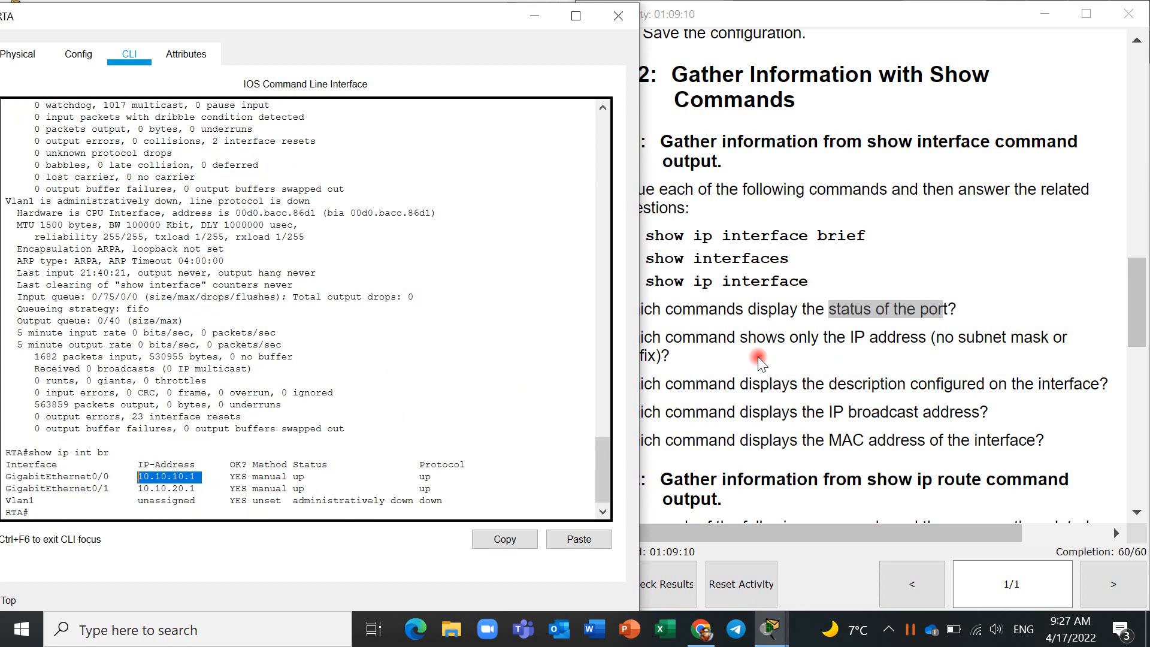
- Review the Step 1 questions, run show interfaces on RTA and page through the output to the end
{"action": "left_click", "coordinate": [837, 357]}
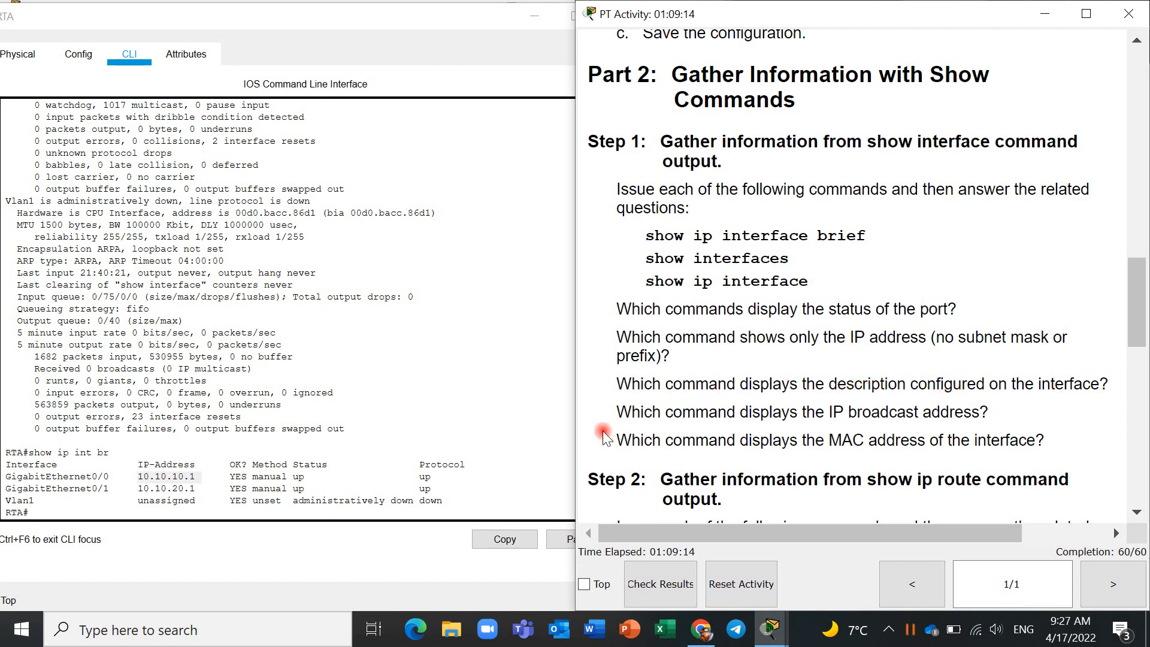
{"action": "key", "text": "Up"}
{"action": "key", "text": "Up"}
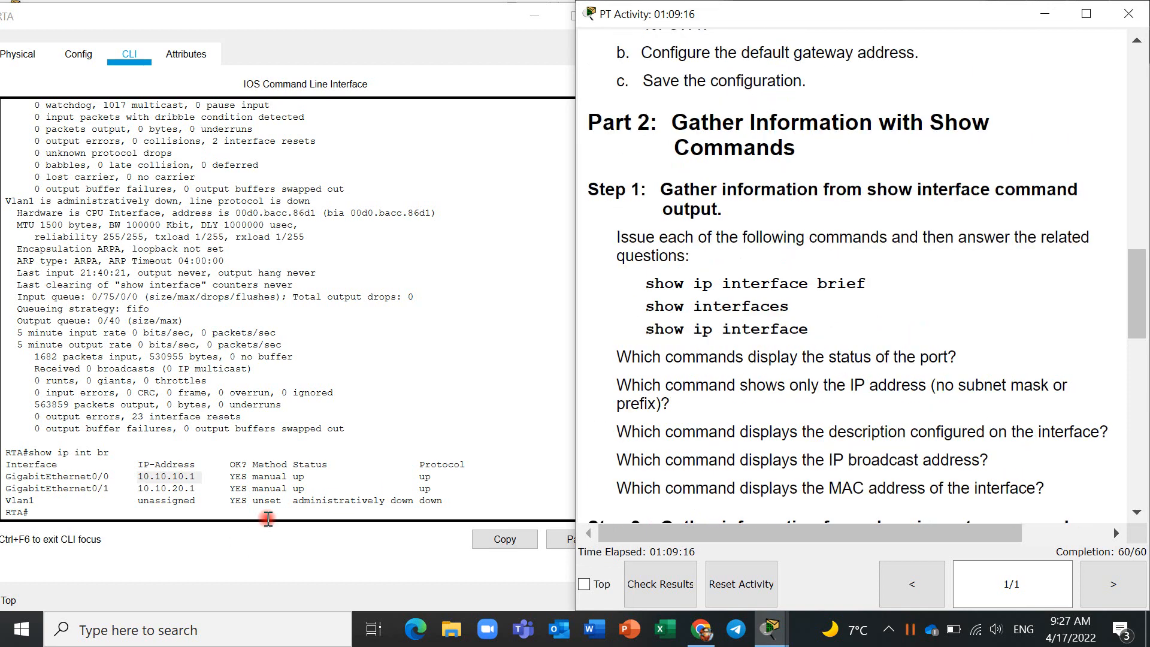
{"action": "left_click", "coordinate": [247, 507]}
{"action": "type", "text": "show interfaces"}
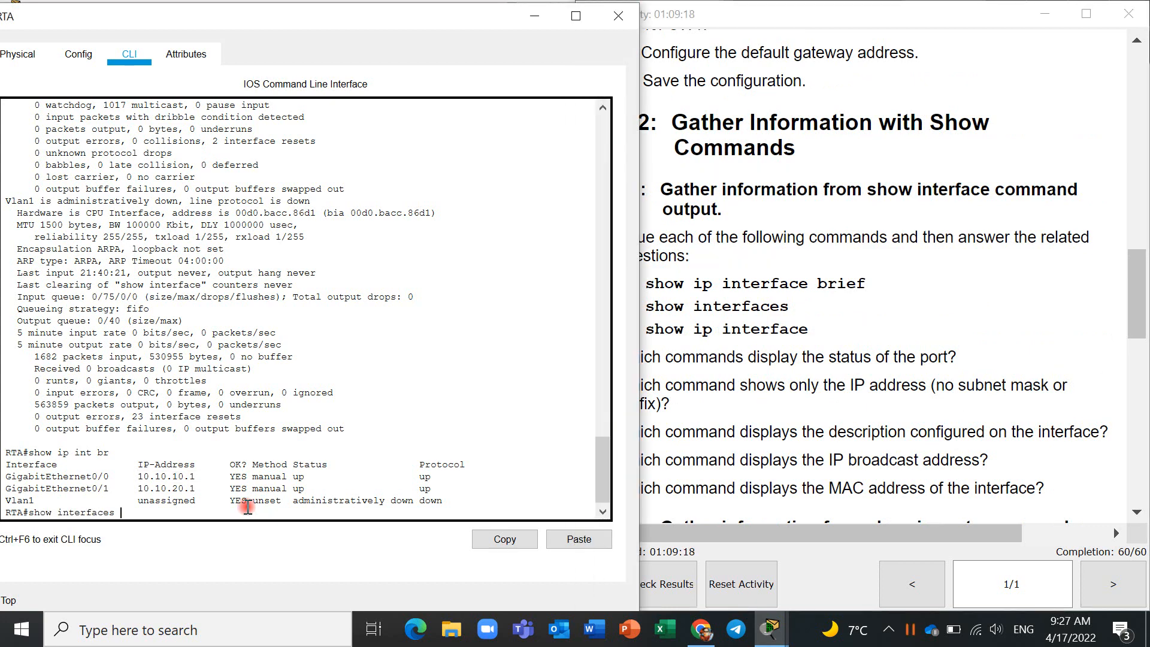
{"action": "key", "text": "Return"}
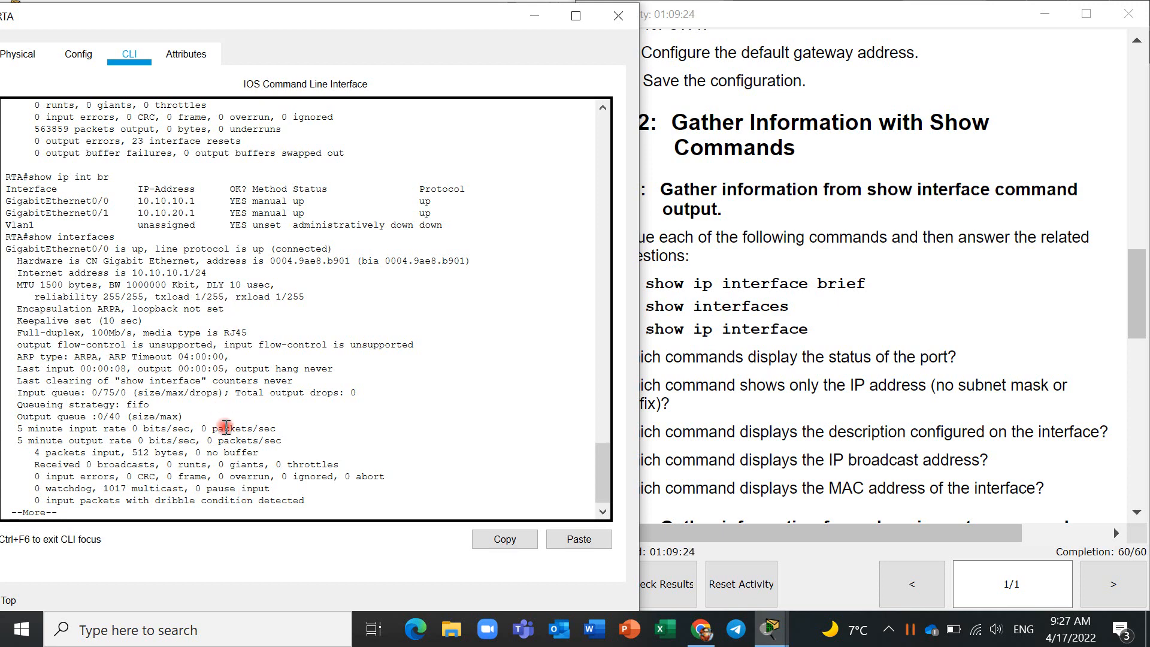
{"action": "key", "text": "Return"}
{"action": "key", "text": "Return"}
{"action": "key", "text": "Return"}
{"action": "key", "text": "Return"}
{"action": "key", "text": "Return"}
{"action": "key", "text": "Return"}
{"action": "key", "text": "Return"}
{"action": "key", "text": "Return"}
{"action": "key", "text": "Return"}
{"action": "key", "text": "Return"}
{"action": "key", "text": "Return"}
{"action": "key", "text": "Return"}
{"action": "key", "text": "Return"}
{"action": "key", "text": "Return"}
{"action": "key", "text": "Return"}
{"action": "key", "text": "Return"}
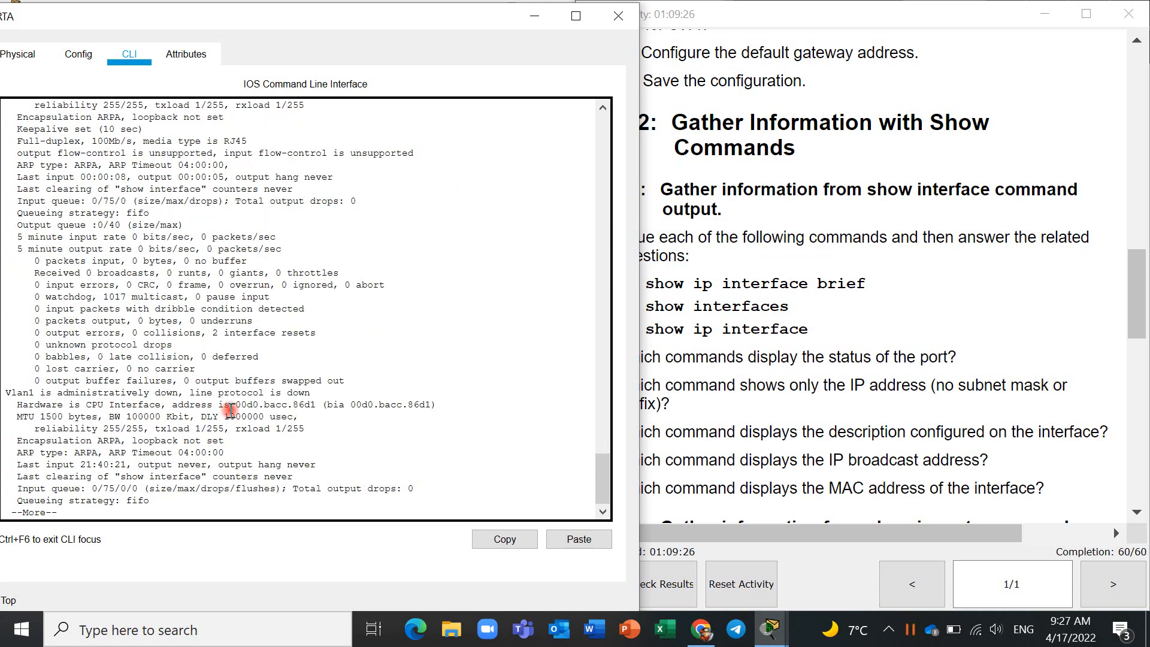
{"action": "key", "text": "space"}
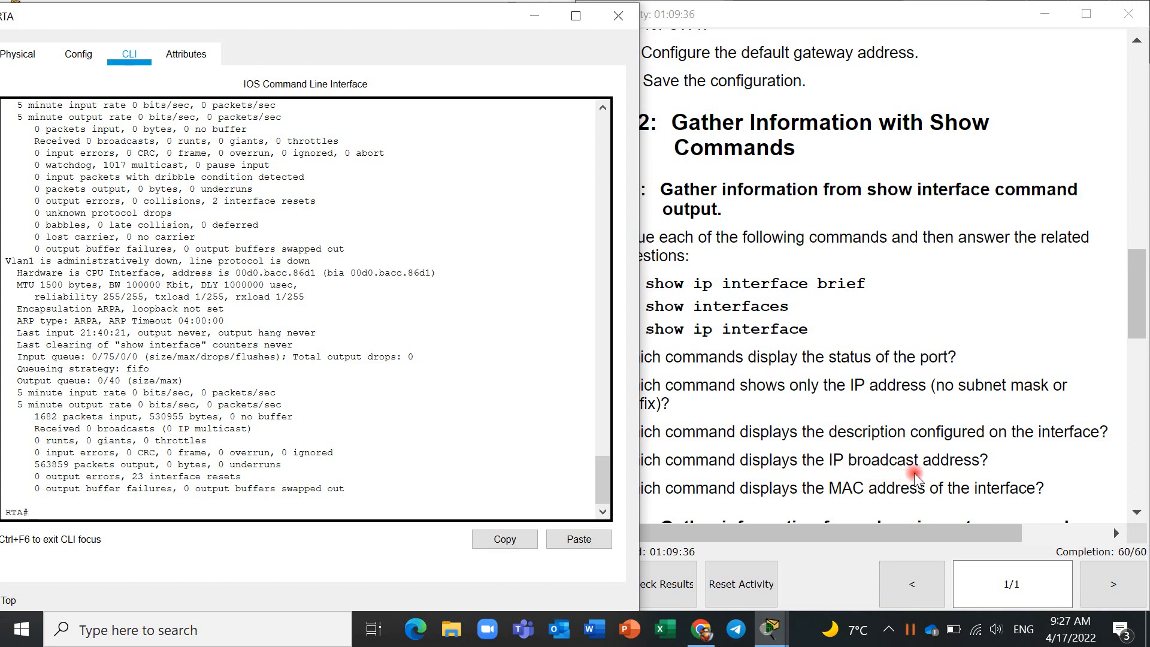
- Repeat show interfaces on RTA and page through every interface's details, checking for a configured description
{"action": "left_click", "coordinate": [401, 519]}
{"action": "type", "text": "show interfaces"}
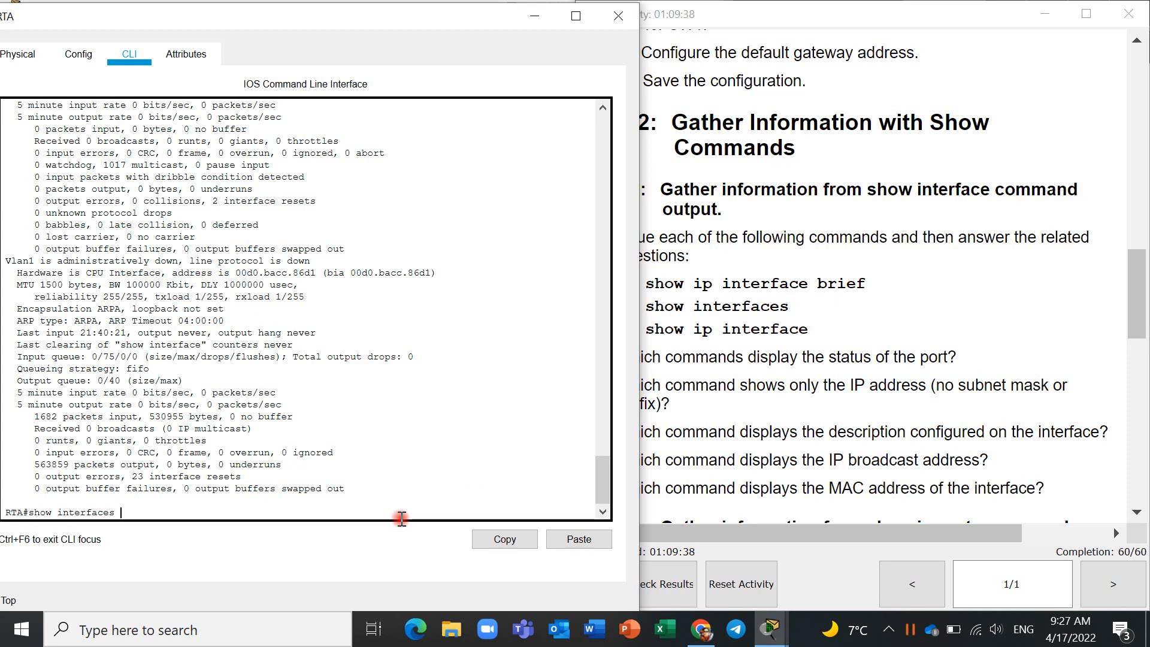
{"action": "key", "text": "Return"}
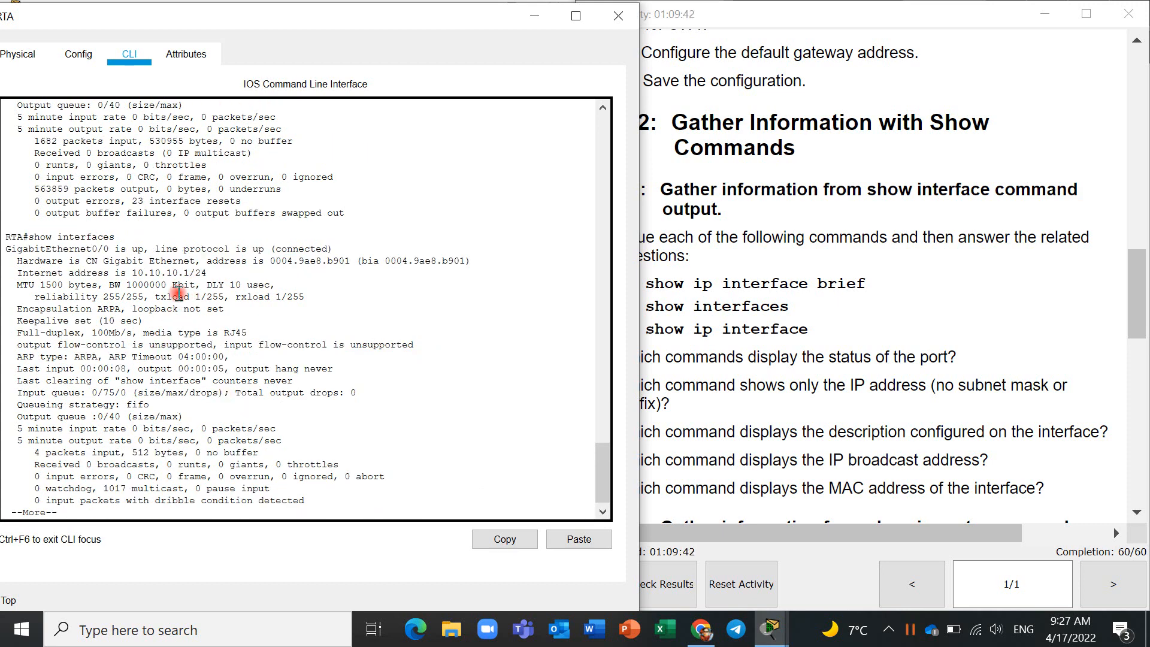
{"action": "key", "text": "space"}
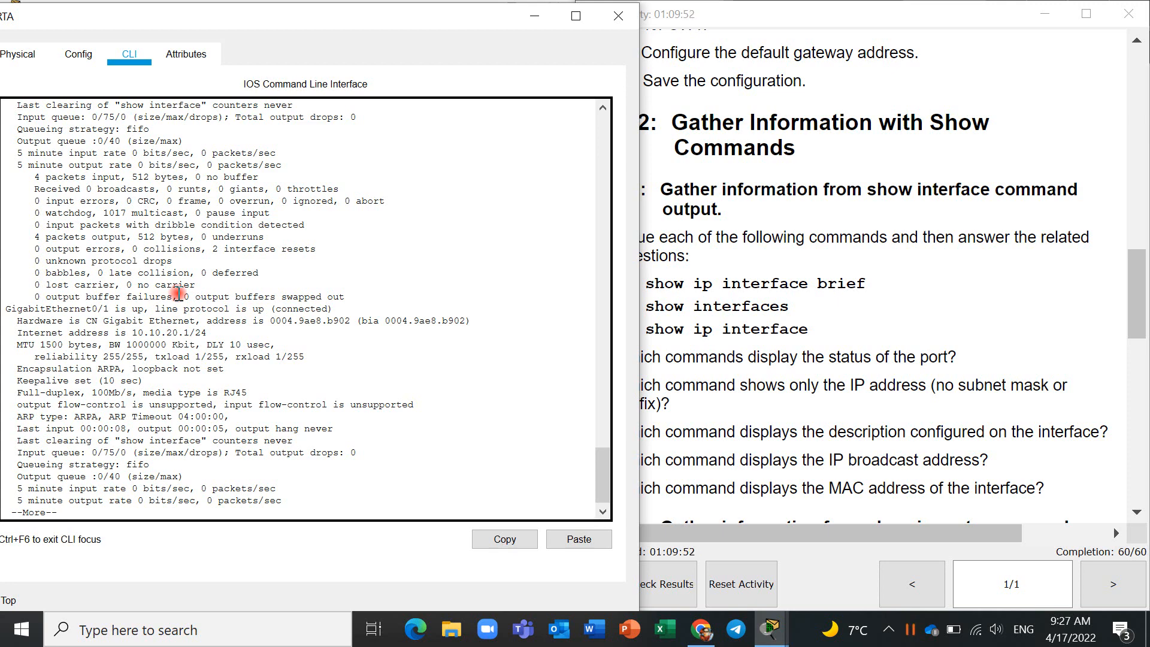
{"action": "key", "text": "space"}
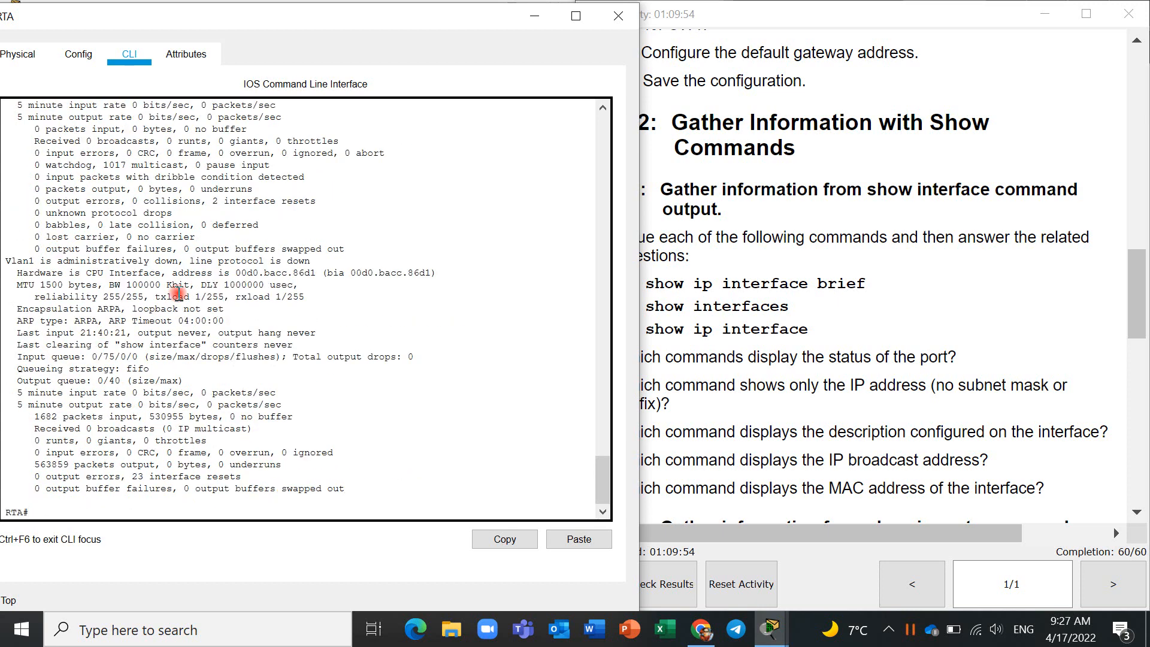
- Rerun show interfaces on RTA and examine the address, encapsulation and duplex lines of GigabitEthernet0/0
{"action": "key", "text": "Up"}
{"action": "key", "text": "Return"}
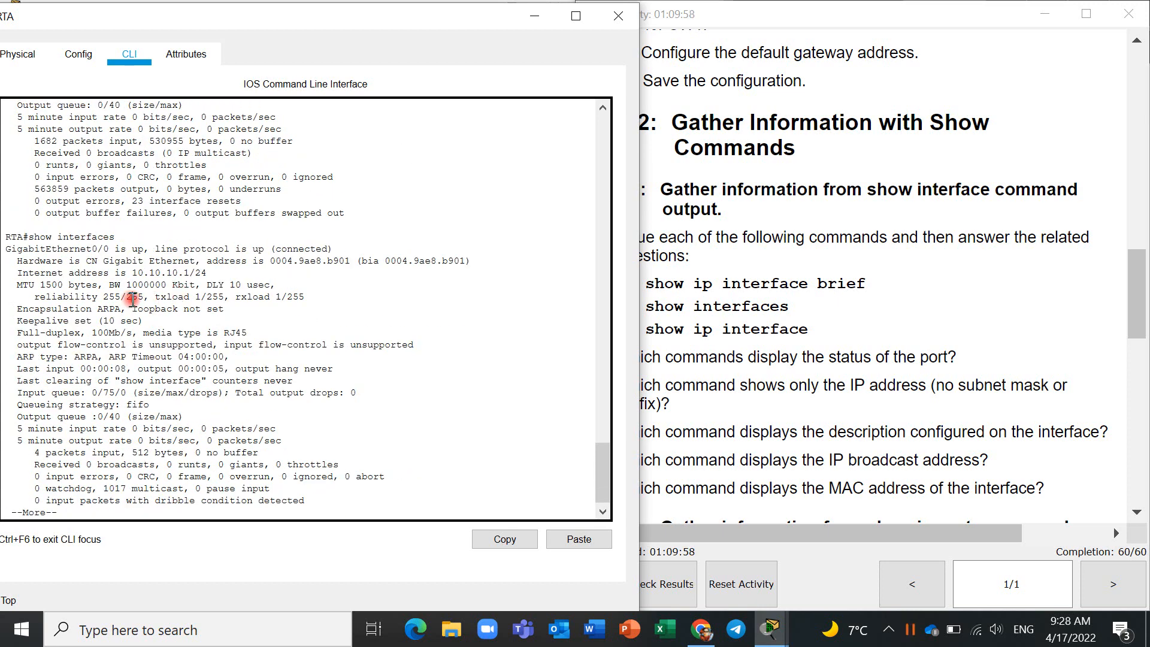
{"action": "left_click_drag", "start_coordinate": [131, 297], "coordinate": [138, 310]}
{"action": "left_click", "coordinate": [346, 272]}
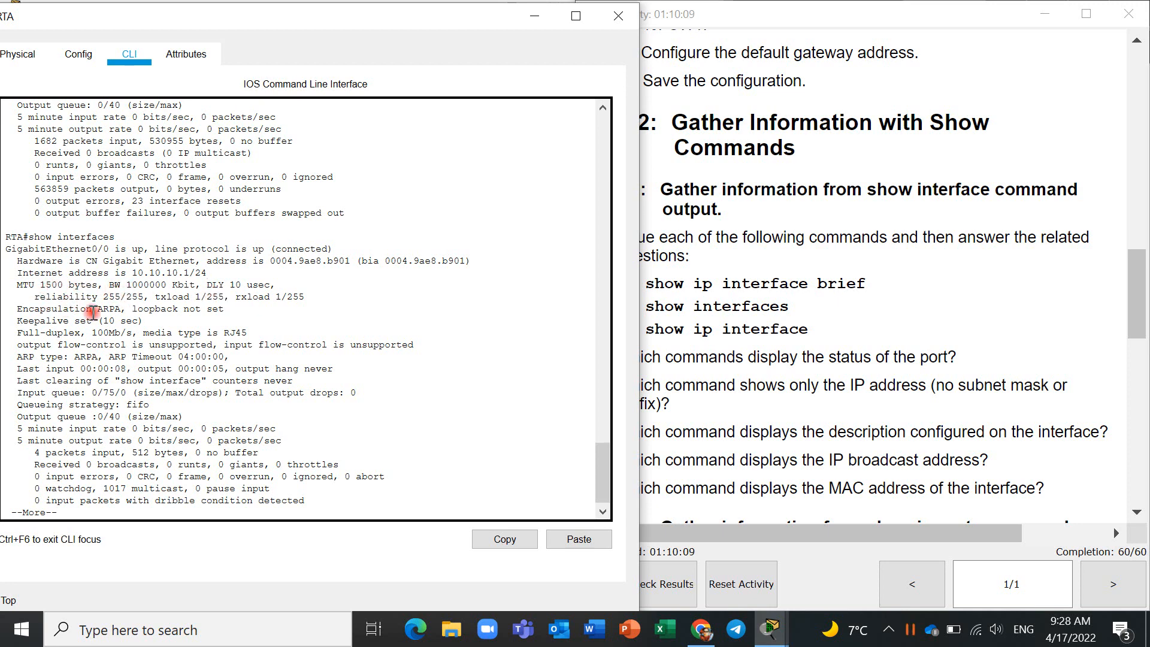
{"action": "left_click_drag", "start_coordinate": [18, 312], "coordinate": [85, 333]}
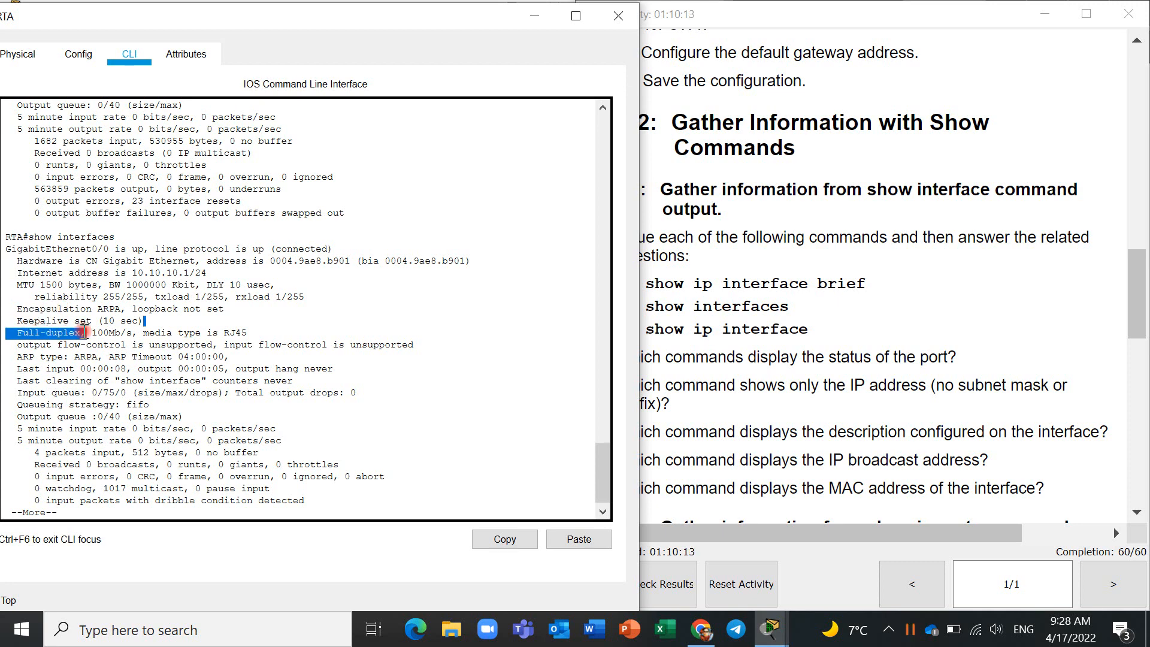
{"action": "left_click", "coordinate": [127, 332]}
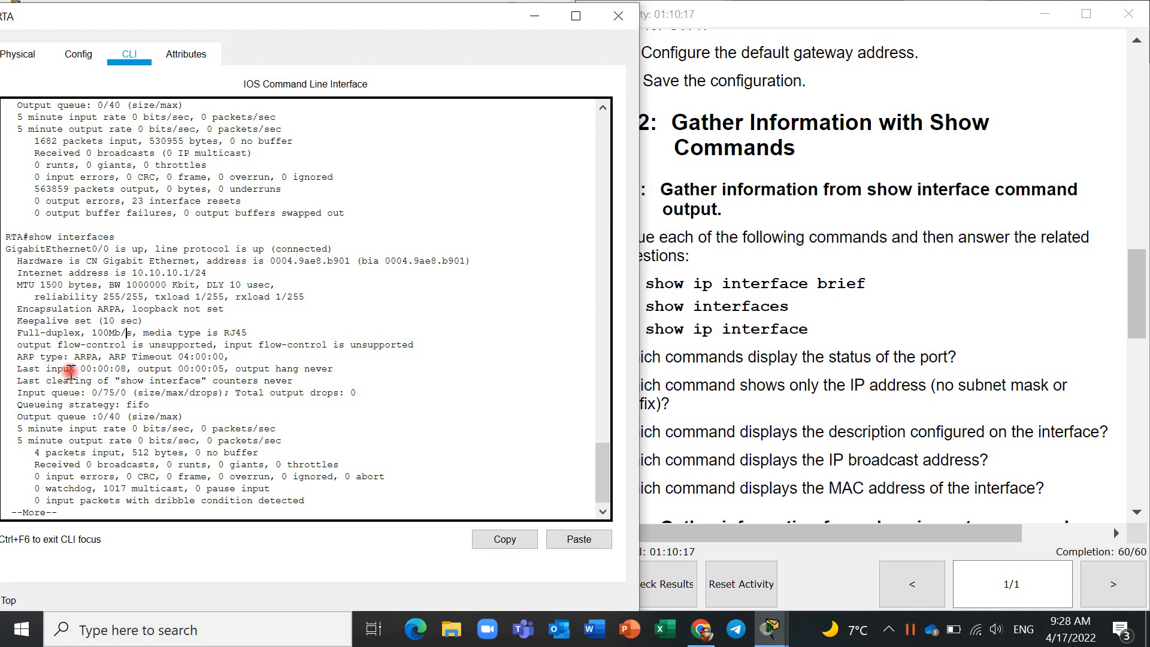
- Page on to GigabitEthernet0/1, highlight its duplex setting, and continue through the Vlan1 details to the prompt
{"action": "scroll", "coordinate": [101, 455], "scroll_direction": "down", "scroll_amount": 1}
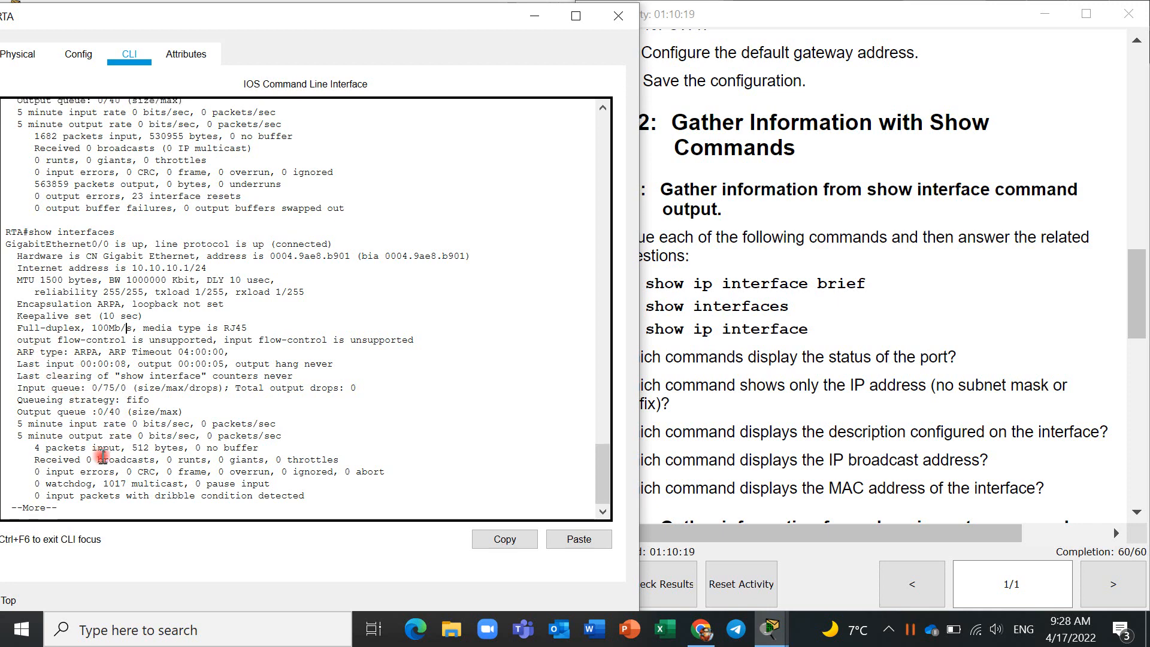
{"action": "key", "text": "space"}
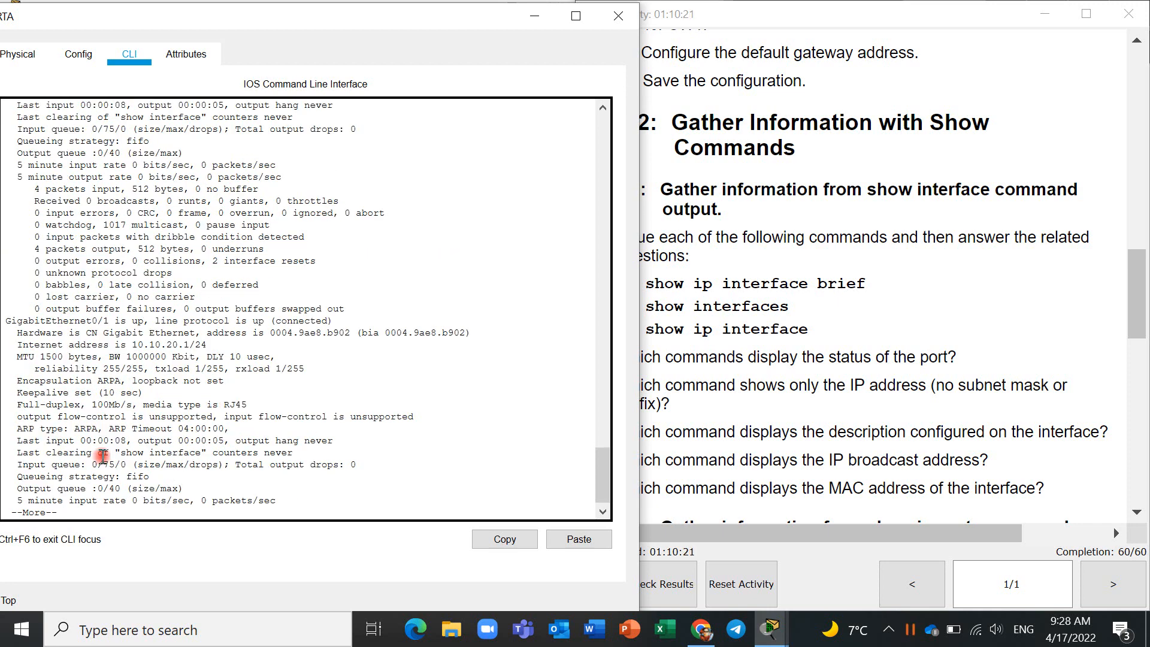
{"action": "scroll", "coordinate": [102, 457], "scroll_direction": "down", "scroll_amount": 1}
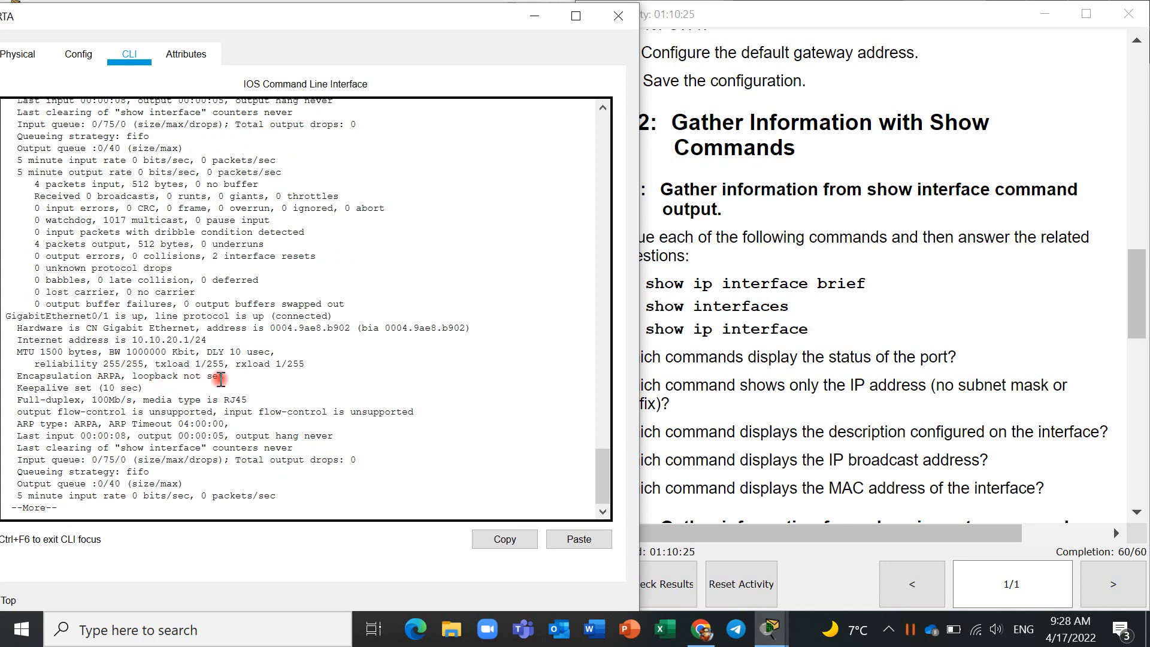
{"action": "double_click", "coordinate": [13, 399]}
{"action": "left_click_drag", "start_coordinate": [18, 399], "coordinate": [81, 402]}
{"action": "left_click", "coordinate": [157, 458]}
{"action": "key", "text": "space"}
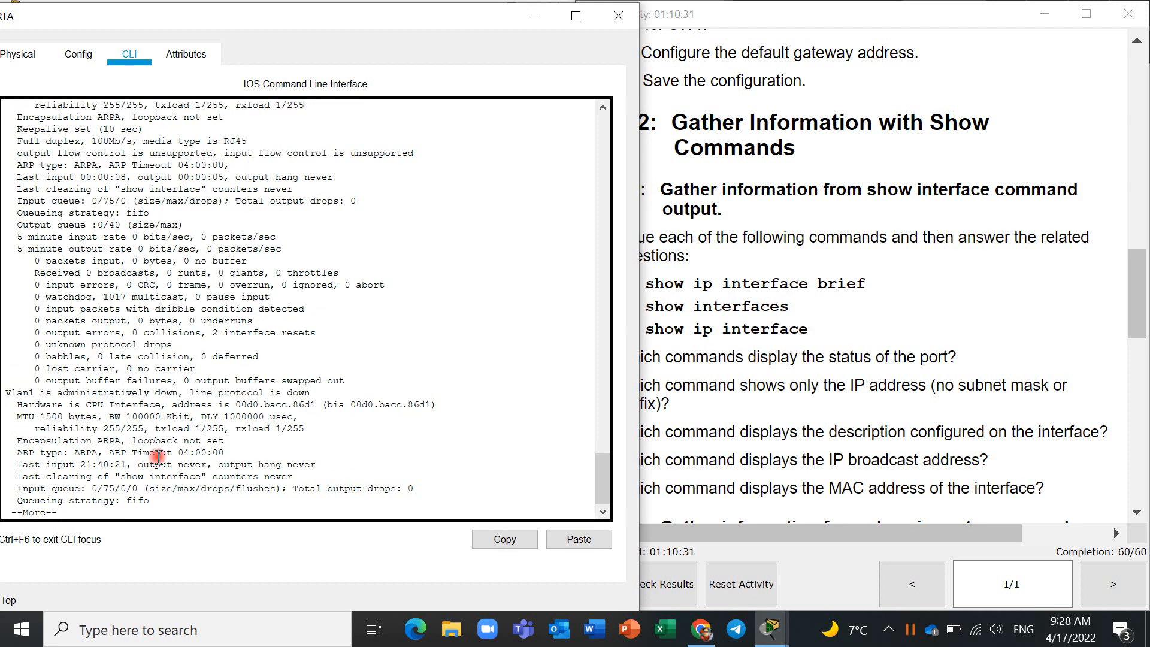
{"action": "key", "text": "space"}
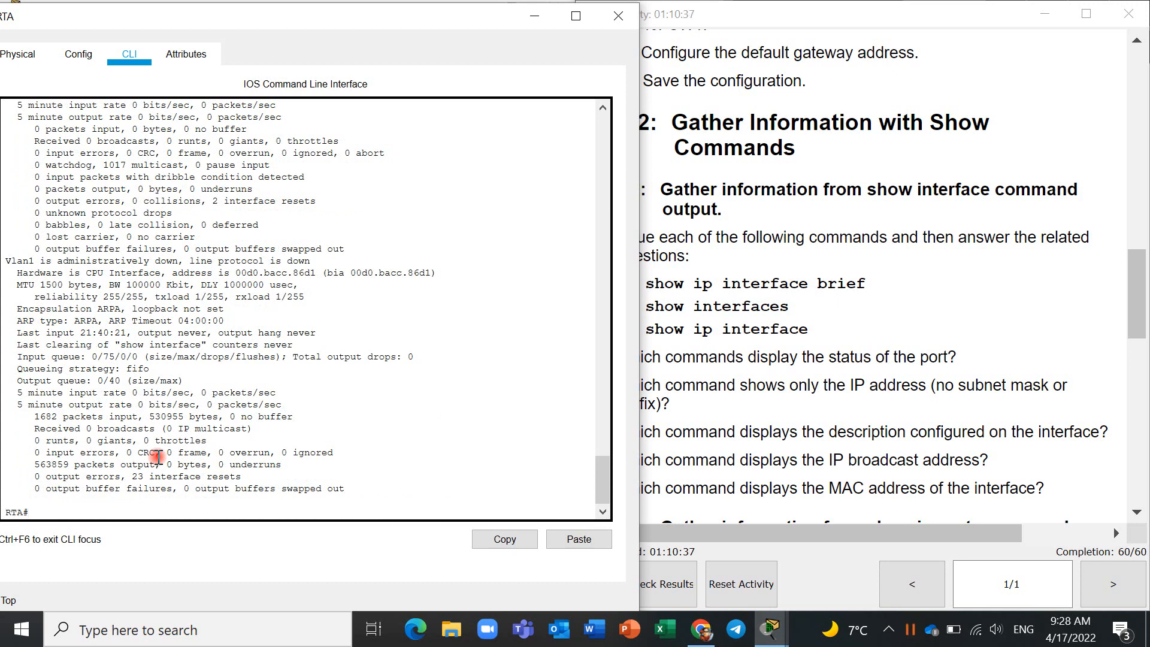
- Run show interfaces on RTA and highlight GigabitEthernet0/0's hardware address for the MAC address question
{"action": "scroll", "coordinate": [757, 426], "scroll_direction": "down", "scroll_amount": 1}
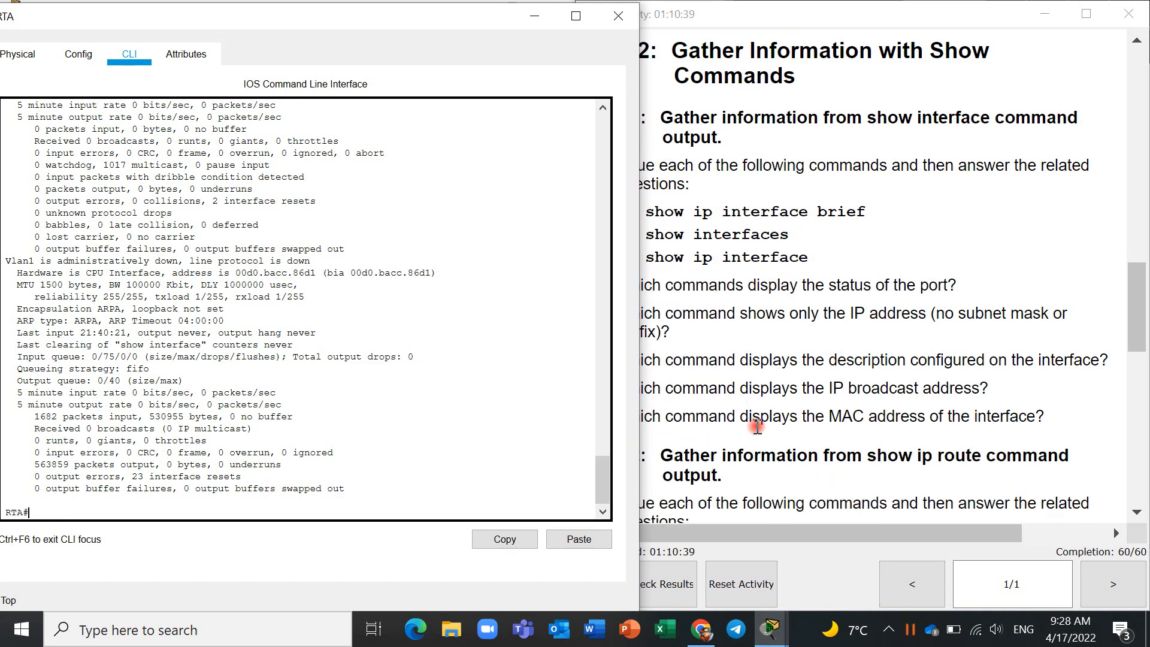
{"action": "scroll", "coordinate": [758, 427], "scroll_direction": "down", "scroll_amount": 1}
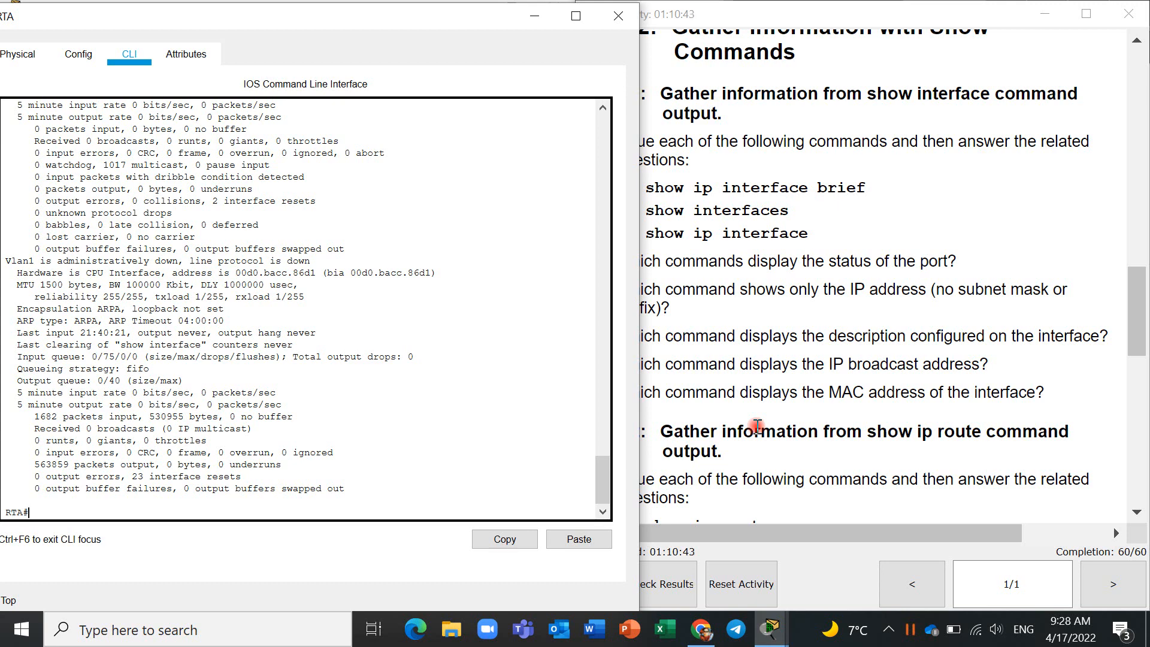
{"action": "type", "text": "show interfaces"}
{"action": "key", "text": "Return"}
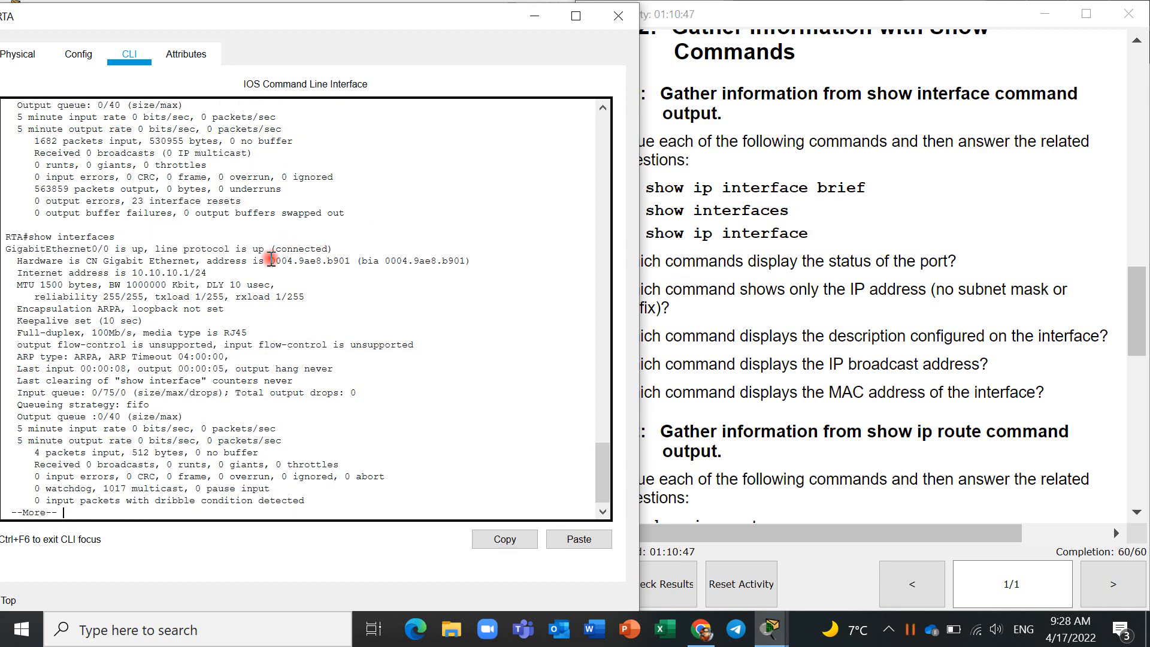
{"action": "left_click_drag", "start_coordinate": [270, 260], "coordinate": [465, 259]}
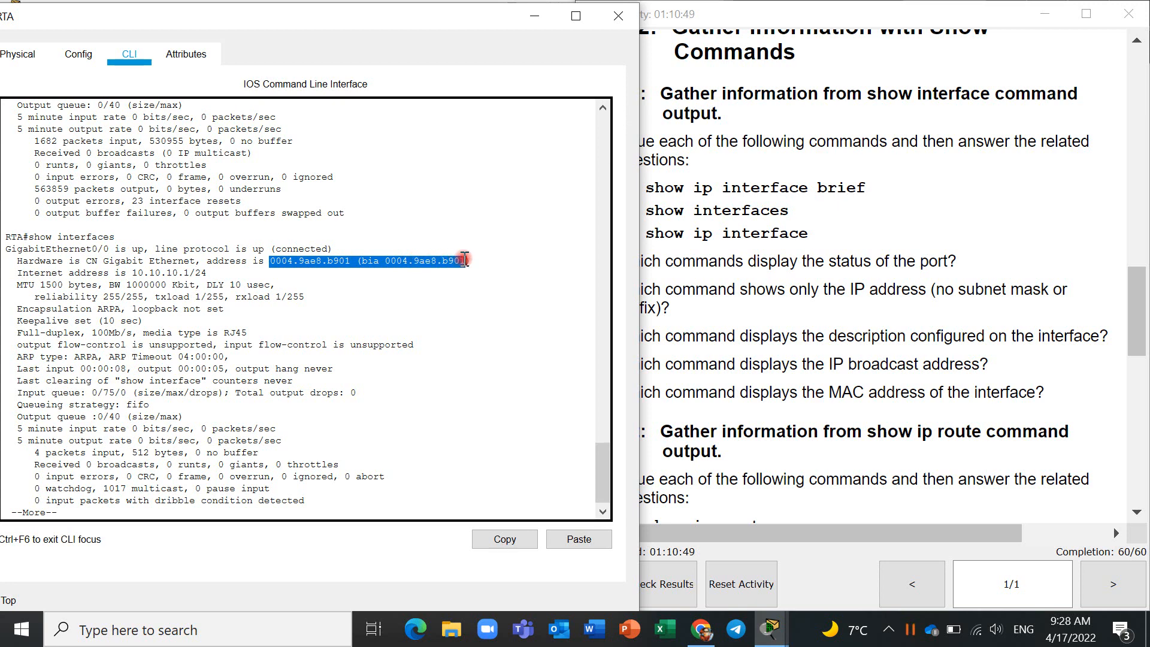
{"action": "left_click", "coordinate": [189, 289]}
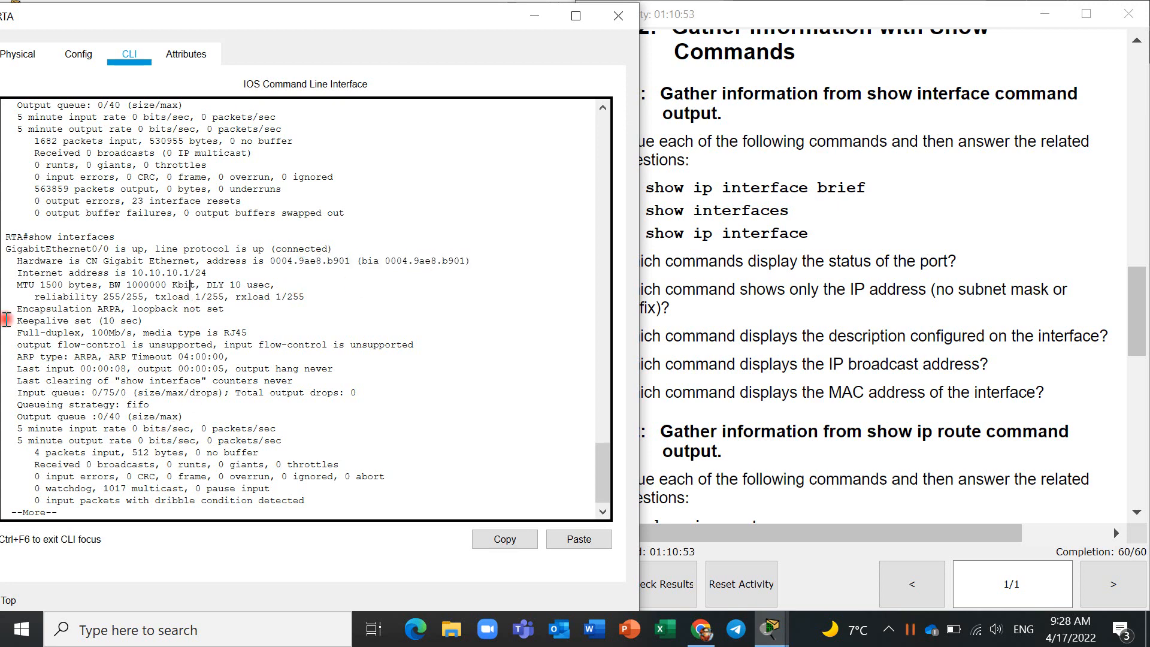
- Examine GigabitEthernet0/0's encapsulation, keepalive and ARP type lines, and page through the rest of the output
{"action": "left_click_drag", "start_coordinate": [11, 310], "coordinate": [120, 307]}
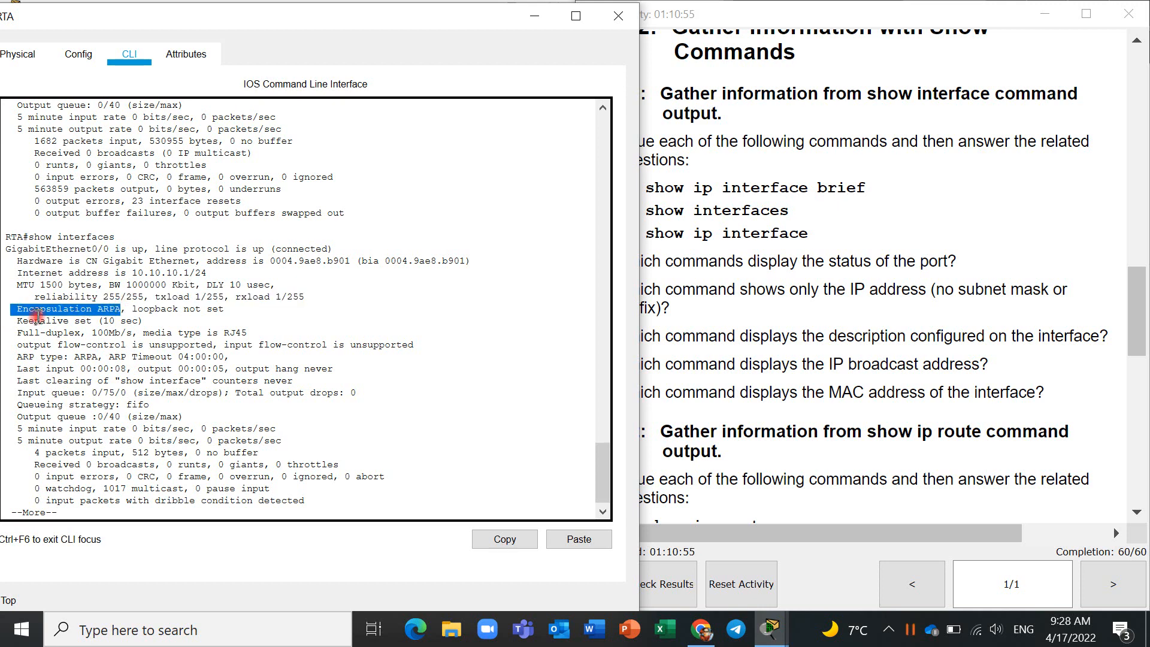
{"action": "left_click_drag", "start_coordinate": [11, 321], "coordinate": [105, 322]}
{"action": "left_click", "coordinate": [127, 333]}
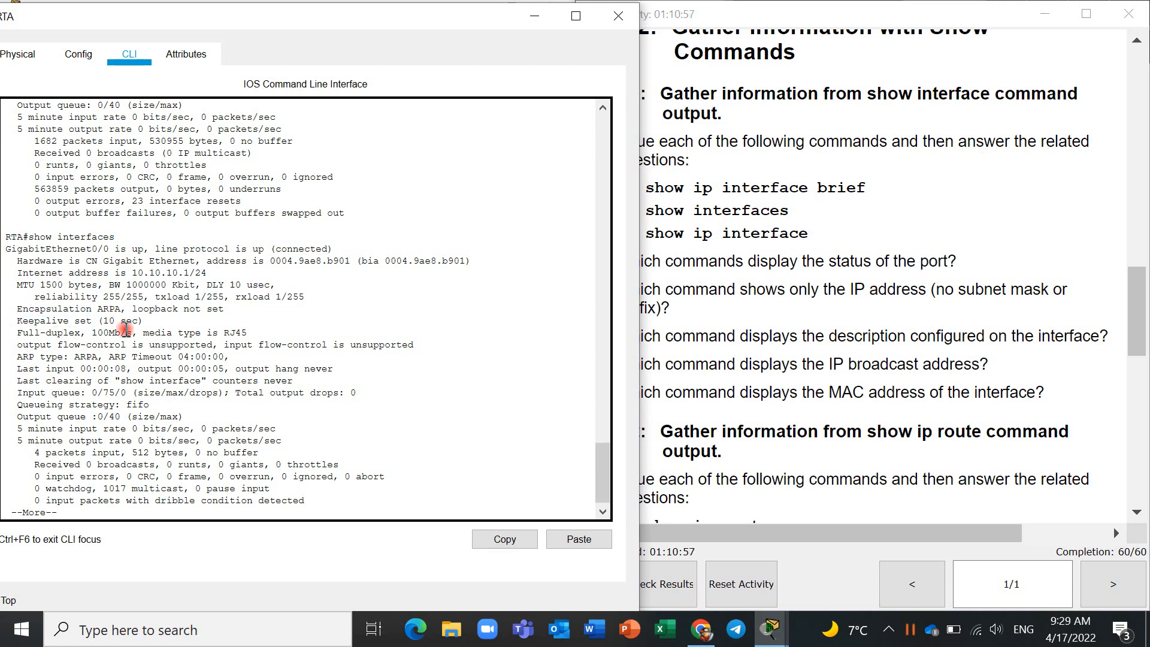
{"action": "left_click_drag", "start_coordinate": [40, 358], "coordinate": [122, 358]}
{"action": "left_click", "coordinate": [93, 405]}
{"action": "key", "text": "space"}
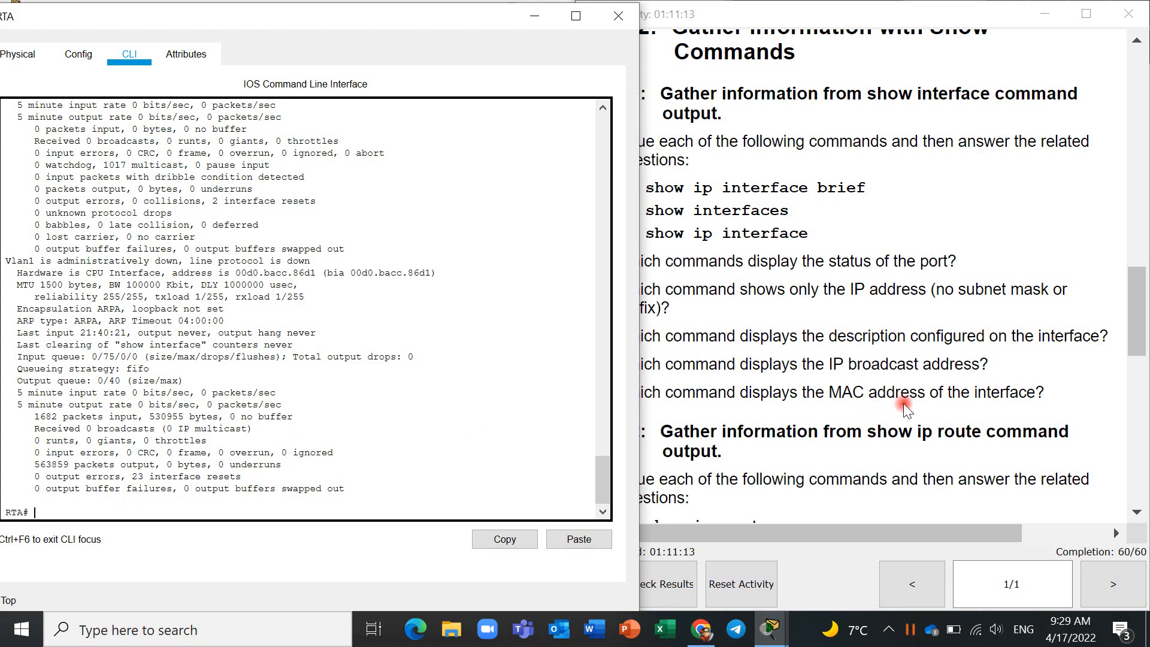
- Read the Step 2 instructions and questions, and run show ip route on RTA
{"action": "scroll", "coordinate": [903, 404], "scroll_direction": "down", "scroll_amount": 2}
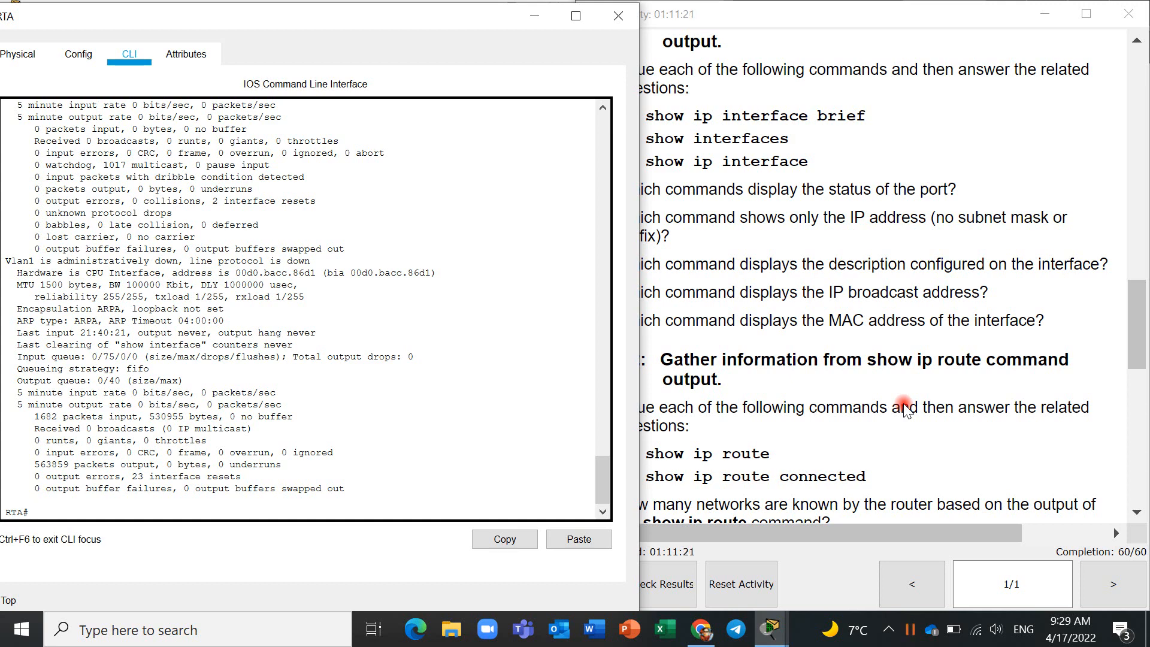
{"action": "left_click", "coordinate": [949, 537]}
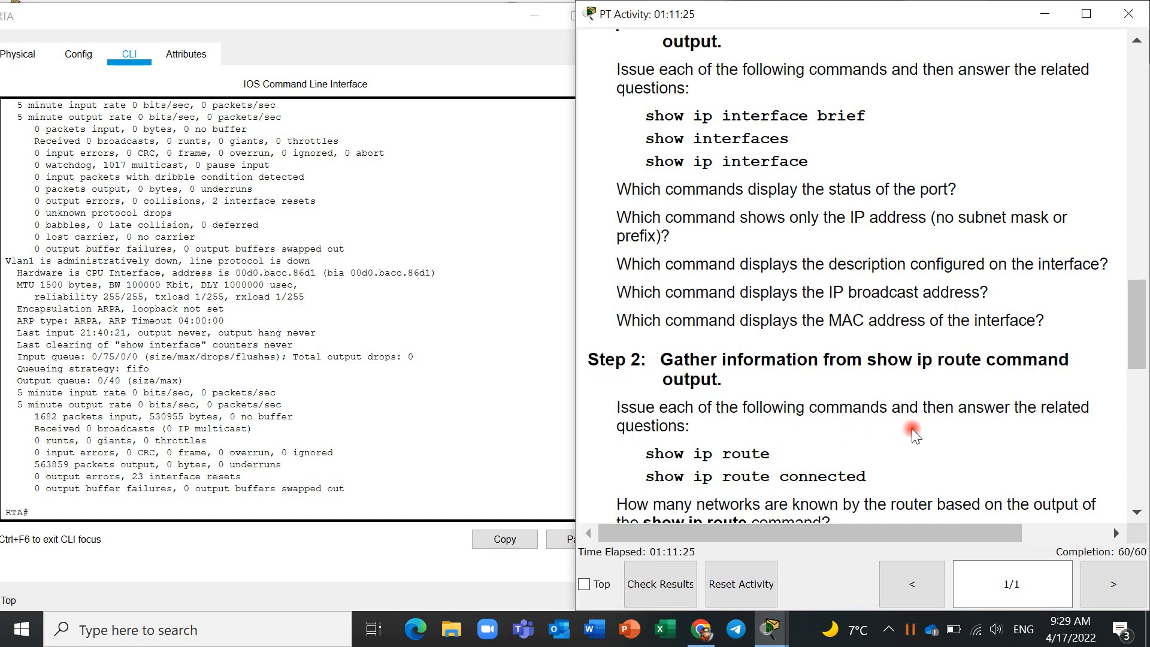
{"action": "scroll", "coordinate": [912, 429], "scroll_direction": "down", "scroll_amount": 3}
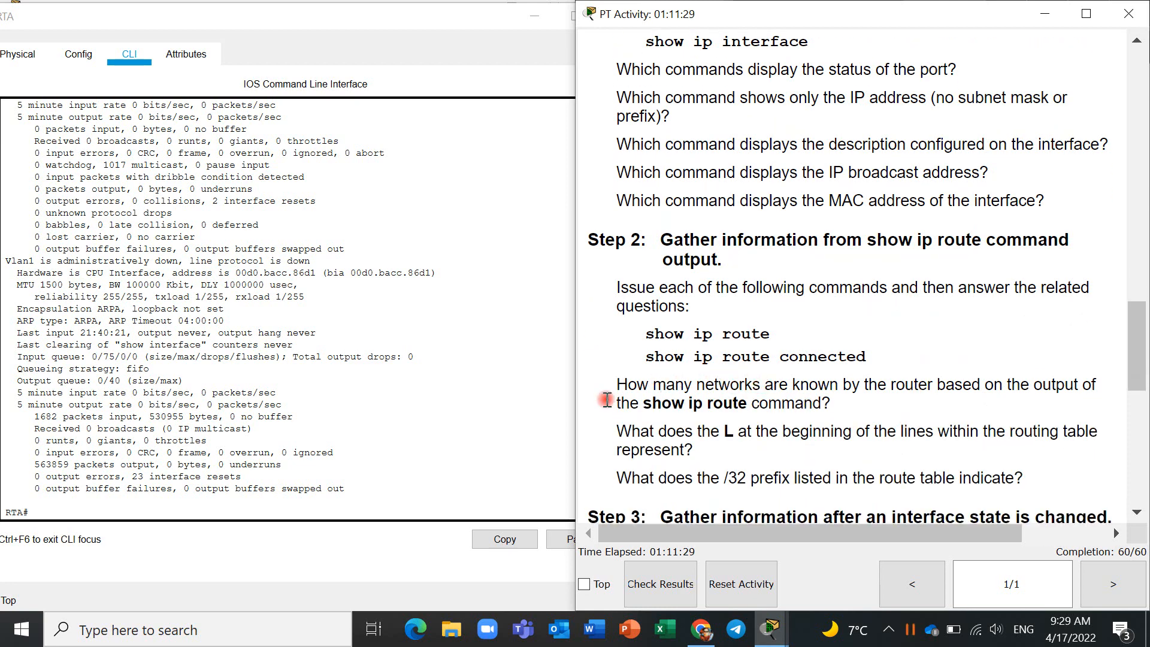
{"action": "left_click", "coordinate": [229, 507]}
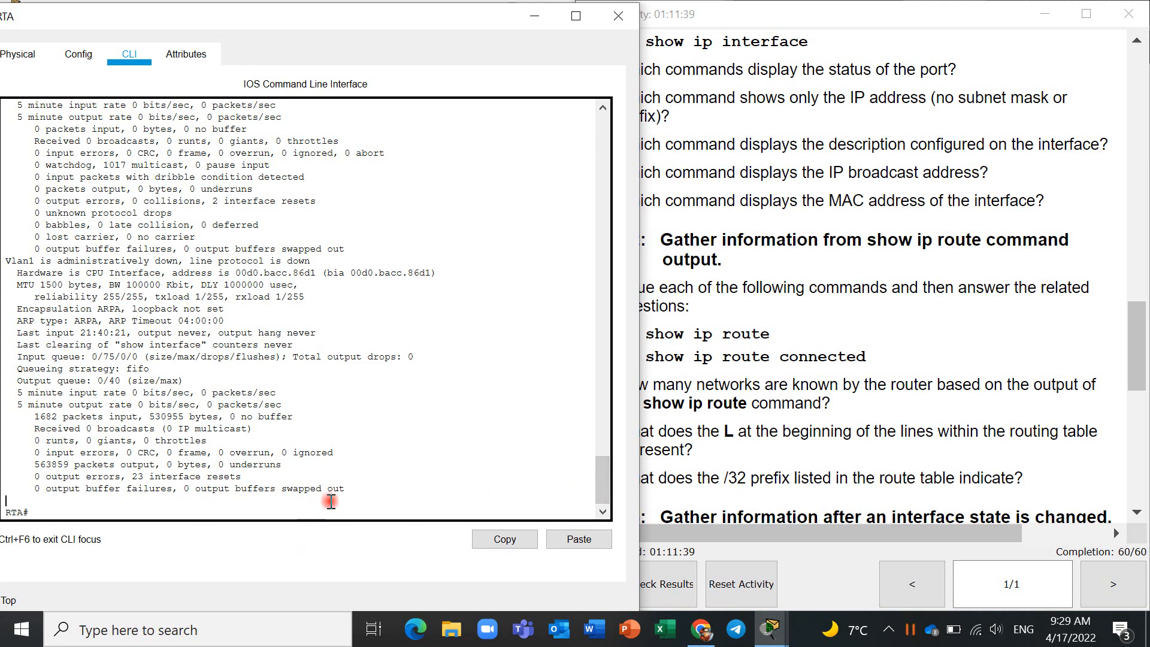
{"action": "type", "text": "how ip route"}
{"action": "key", "text": "Return"}
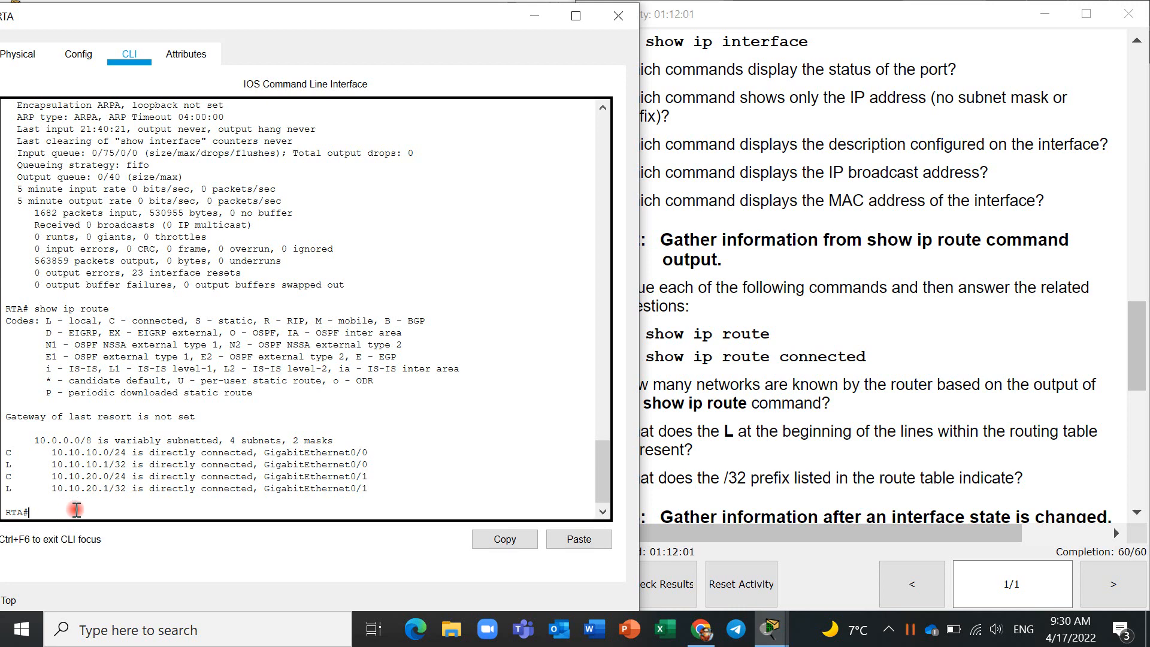
- Highlight the connected and local entries in RTA's routing table to determine how many networks are known
{"action": "left_click_drag", "start_coordinate": [55, 453], "coordinate": [107, 457]}
{"action": "double_click", "coordinate": [106, 455]}
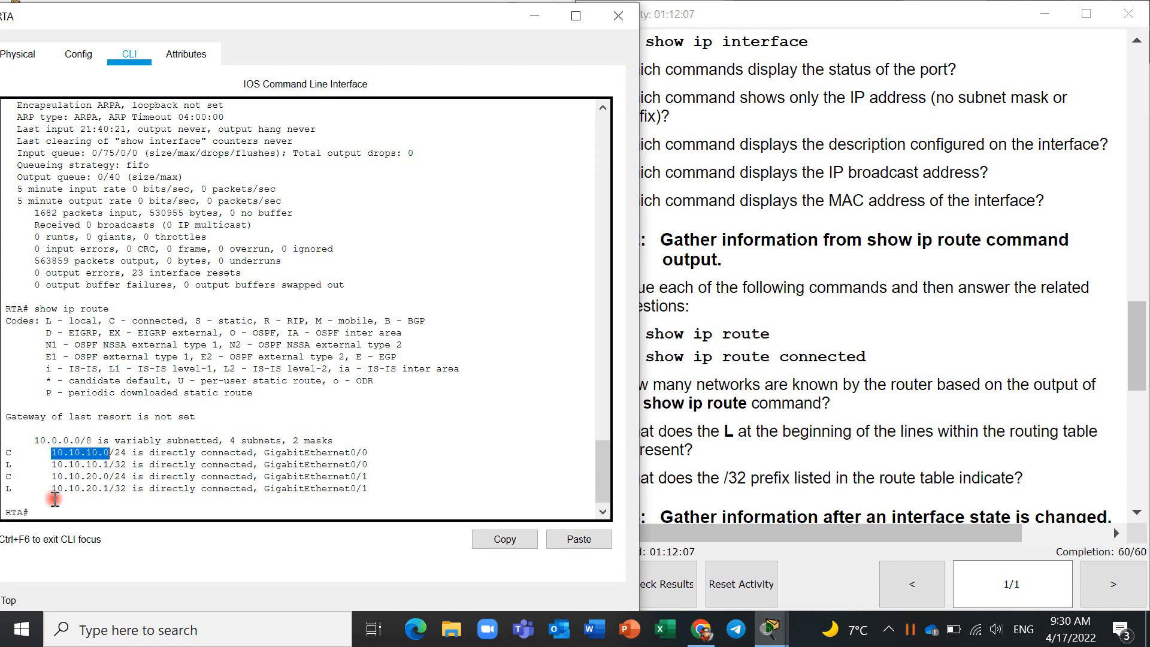
{"action": "left_click_drag", "start_coordinate": [57, 477], "coordinate": [108, 477]}
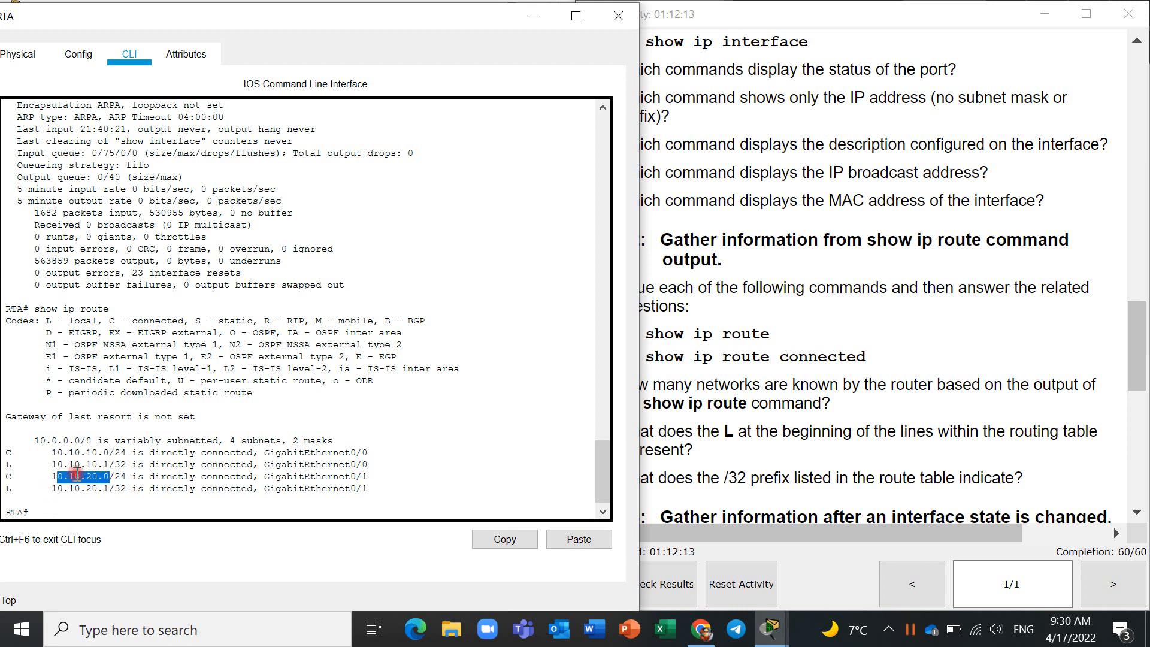
{"action": "left_click_drag", "start_coordinate": [51, 466], "coordinate": [108, 466]}
{"action": "left_click_drag", "start_coordinate": [52, 490], "coordinate": [110, 453]}
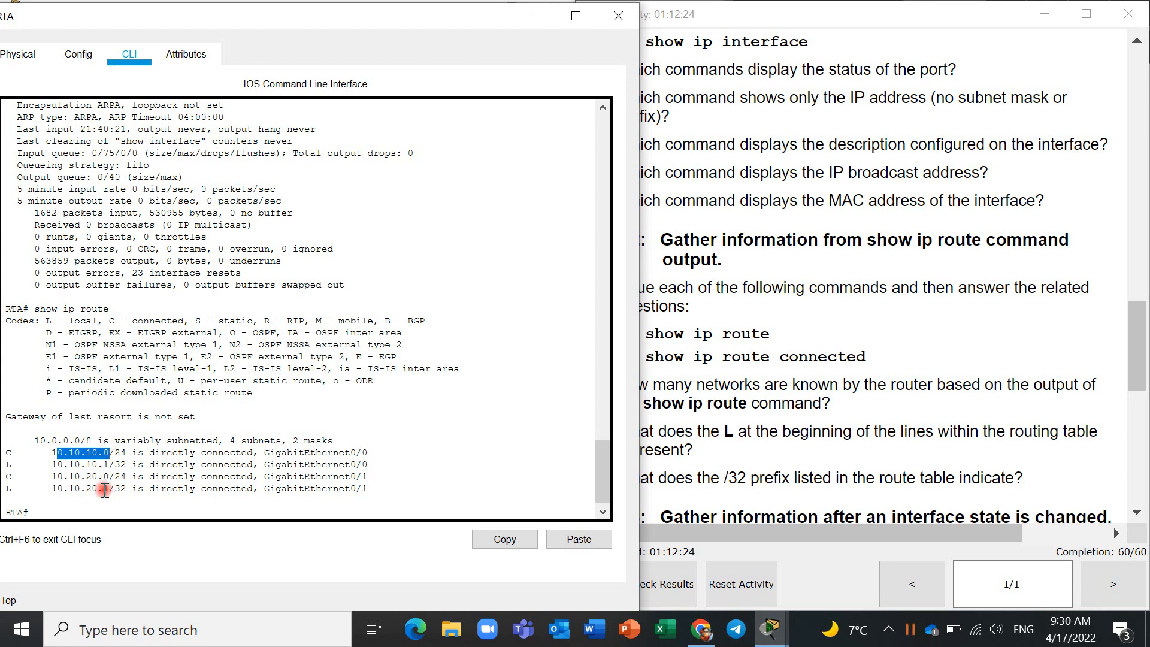
{"action": "left_click", "coordinate": [8, 565]}
{"action": "left_click", "coordinate": [109, 514]}
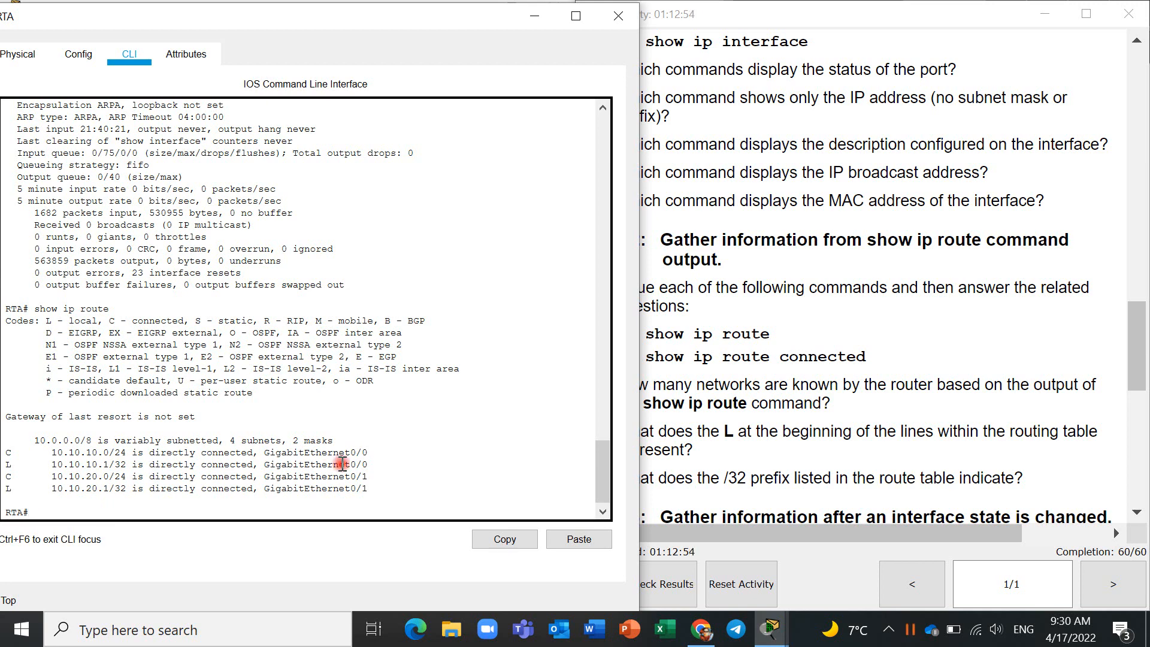
- Examine the GigabitEthernet0/0 and GigabitEthernet0/1 interface names in the local /32 entries of RTA's routing table
{"action": "left_click_drag", "start_coordinate": [369, 465], "coordinate": [263, 464]}
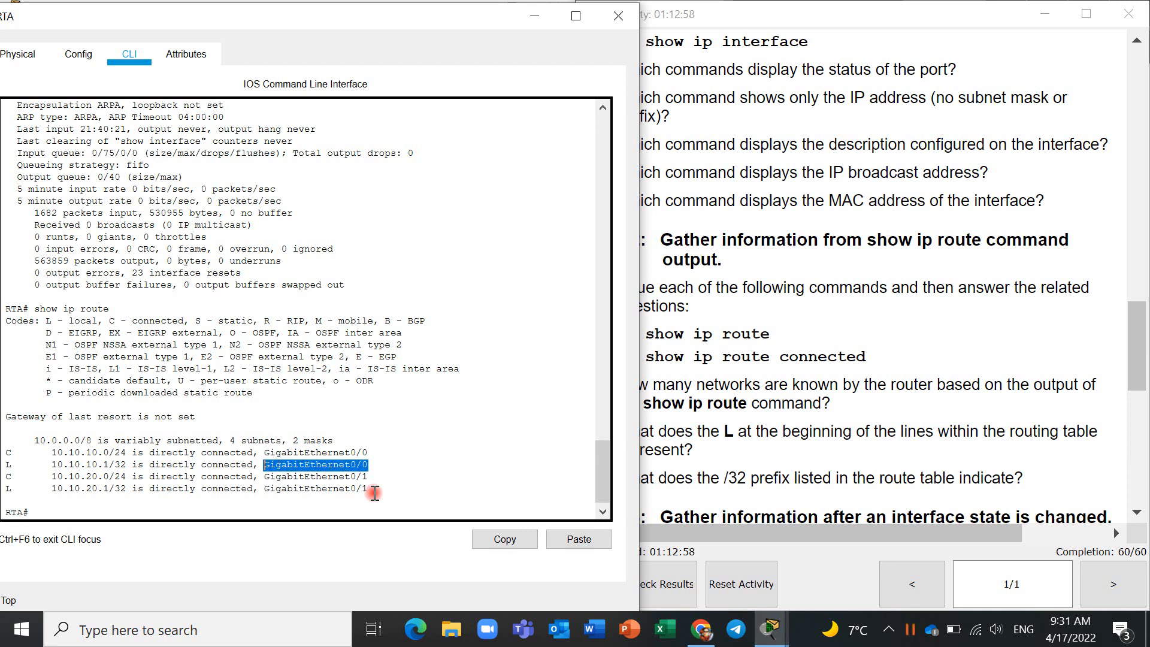
{"action": "right_click", "coordinate": [296, 487]}
{"action": "left_click", "coordinate": [268, 492]}
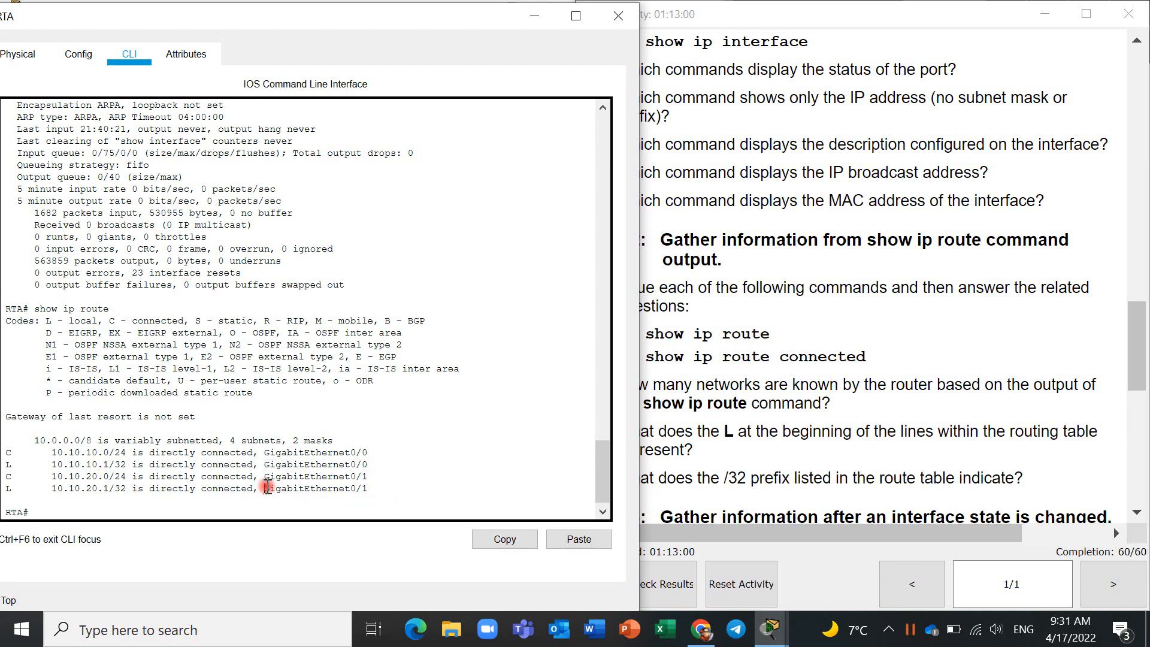
{"action": "right_click", "coordinate": [362, 487]}
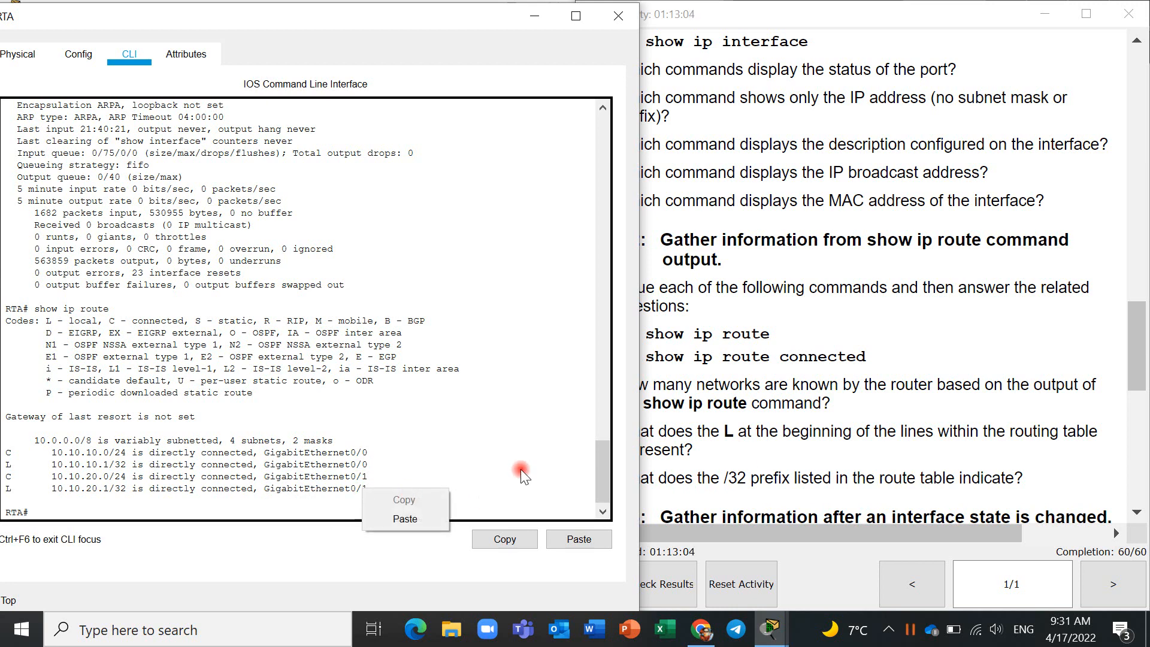
- Read the remaining Step 2 questions and the Step 3 instructions on gathering information after an interface state change
{"action": "left_click", "coordinate": [910, 436]}
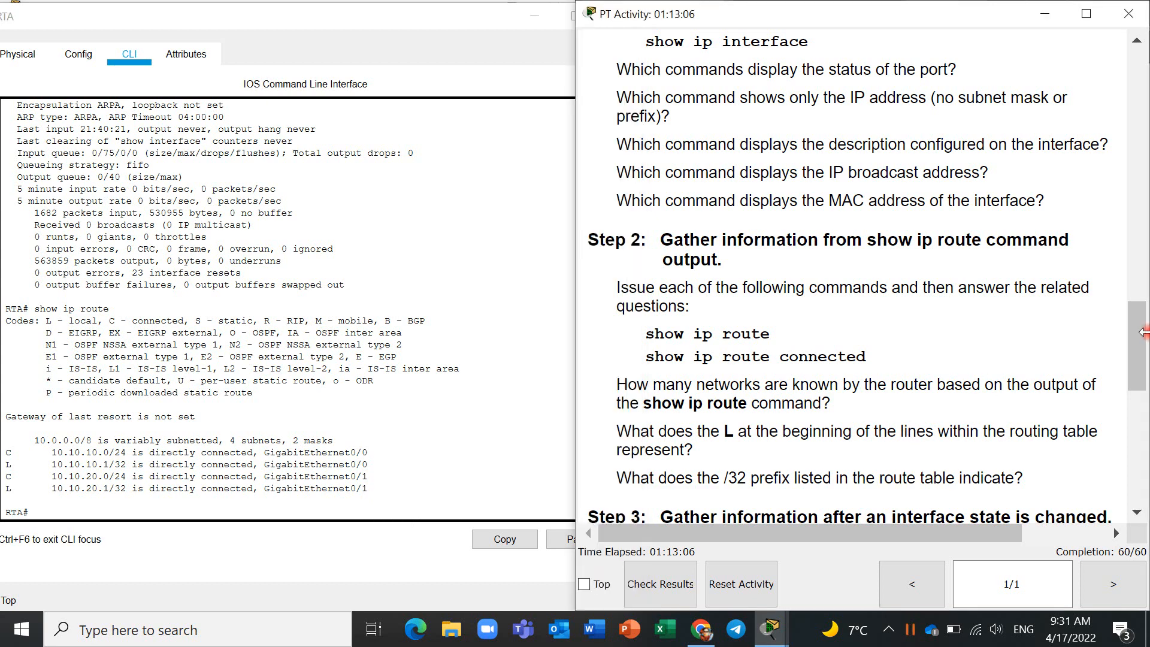
{"action": "left_click_drag", "start_coordinate": [909, 433], "coordinate": [617, 380]}
{"action": "left_click_drag", "start_coordinate": [1144, 339], "coordinate": [1141, 416]}
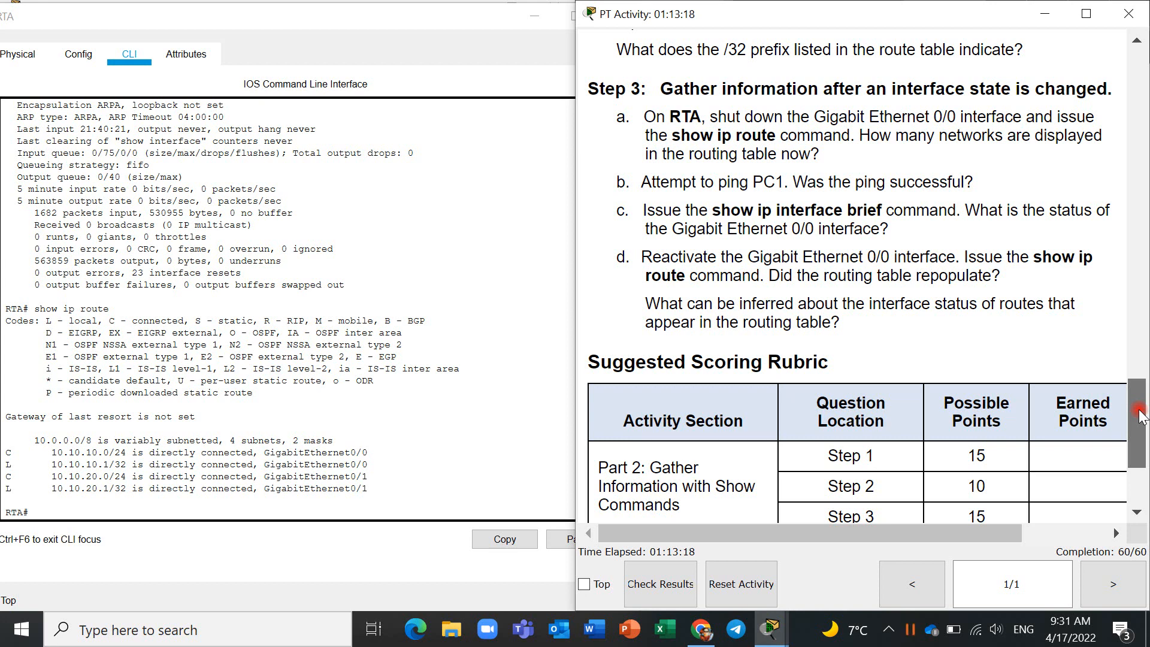
{"action": "left_click_drag", "start_coordinate": [1141, 415], "coordinate": [1141, 422]}
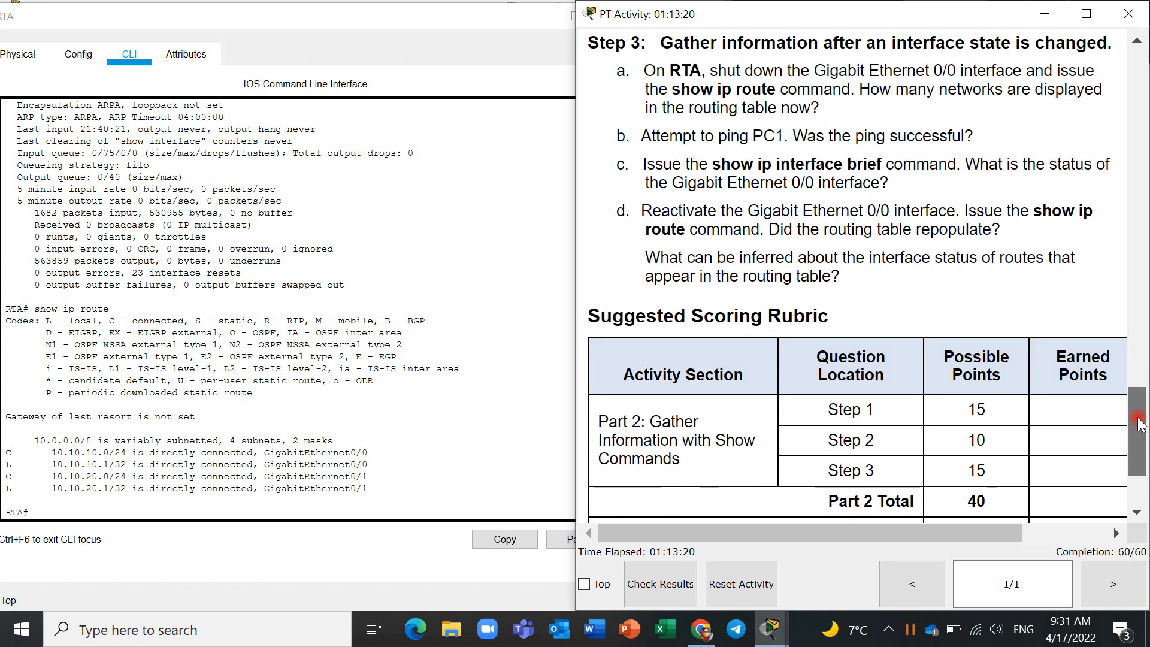
- Shut down RTA's GigabitEthernet0/0 interface from interface configuration mode
{"action": "left_click", "coordinate": [209, 505]}
{"action": "type", "text": "conf"}
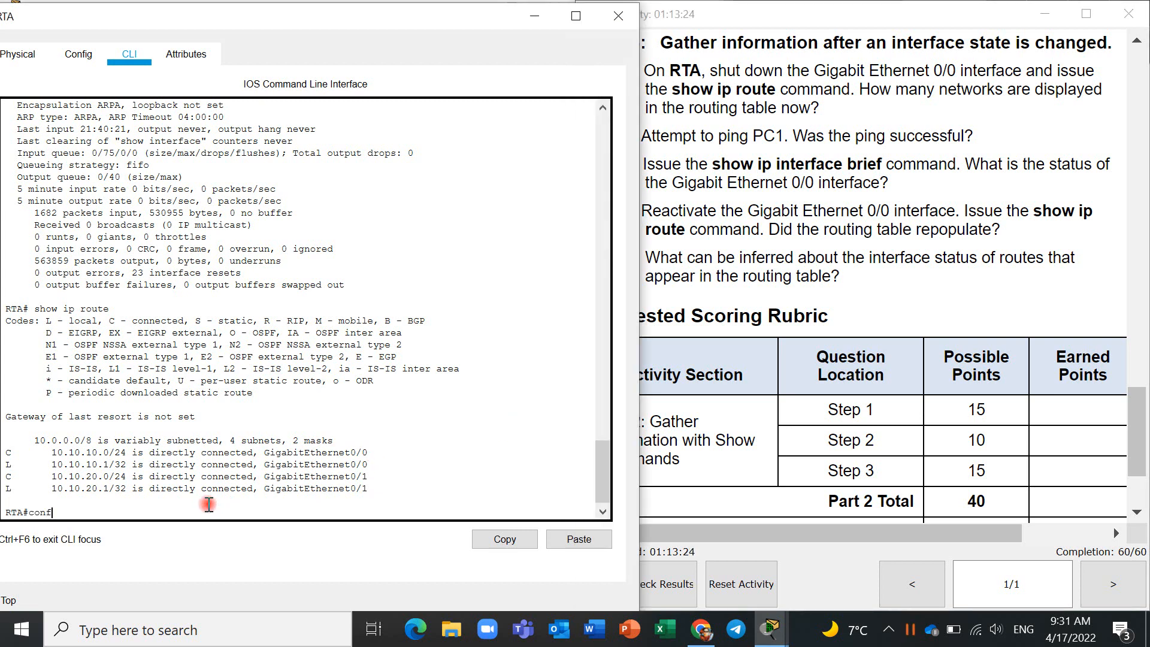
{"action": "key", "text": "Return"}
{"action": "key", "text": "Return"}
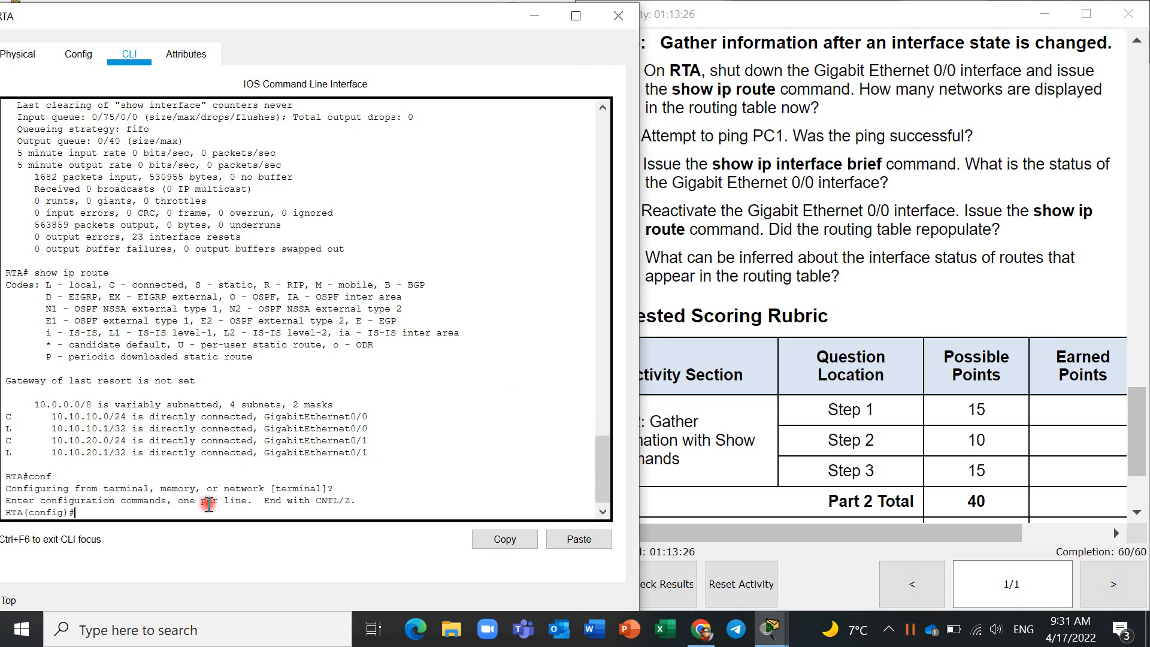
{"action": "type", "text": "int g0/0"}
{"action": "key", "text": "Return"}
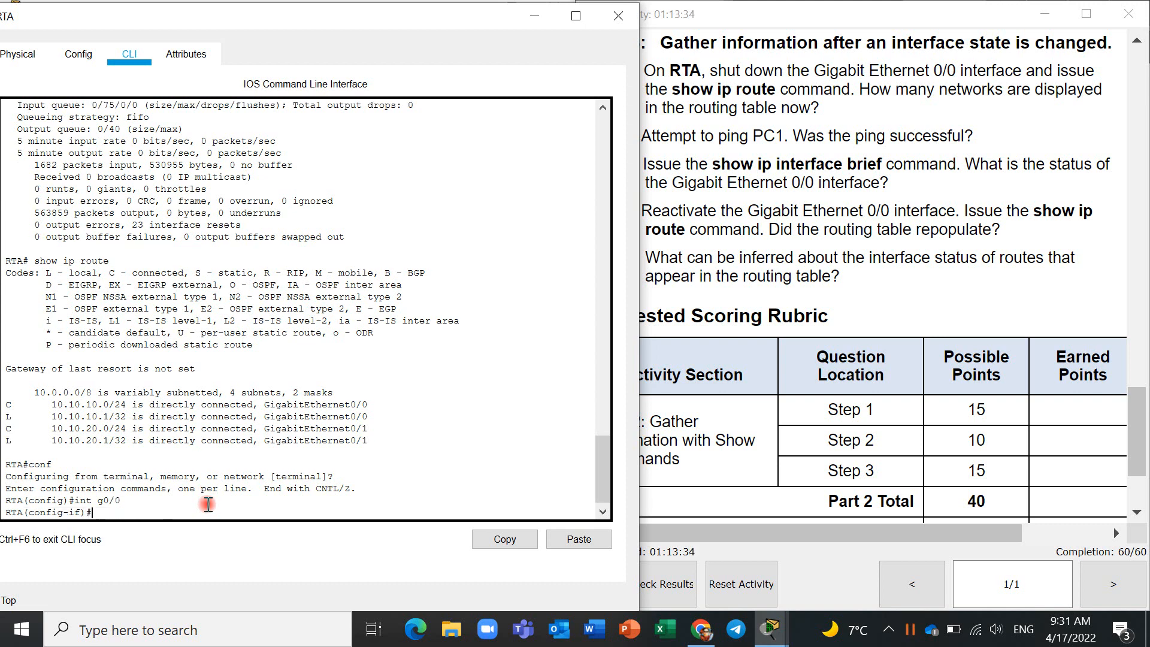
{"action": "type", "text": "shut"}
{"action": "key", "text": "Return"}
- Save RTA's configuration with do wr and return to privileged EXEC mode
{"action": "key", "text": "Return"}
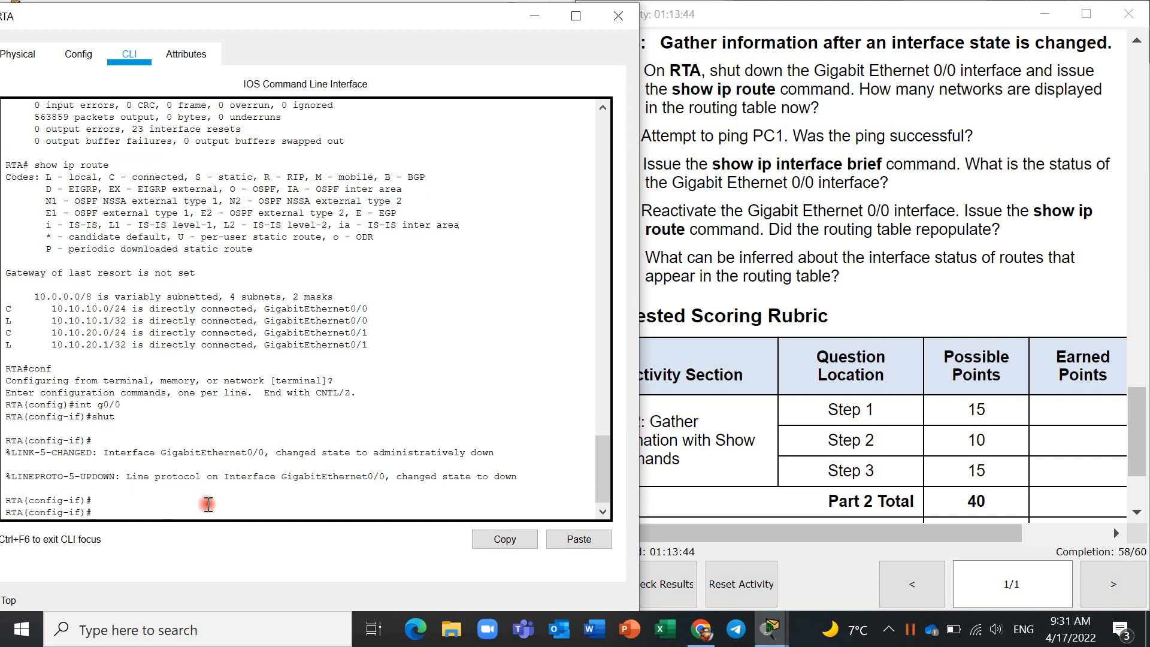
{"action": "type", "text": "do wr"}
{"action": "key", "text": "Return"}
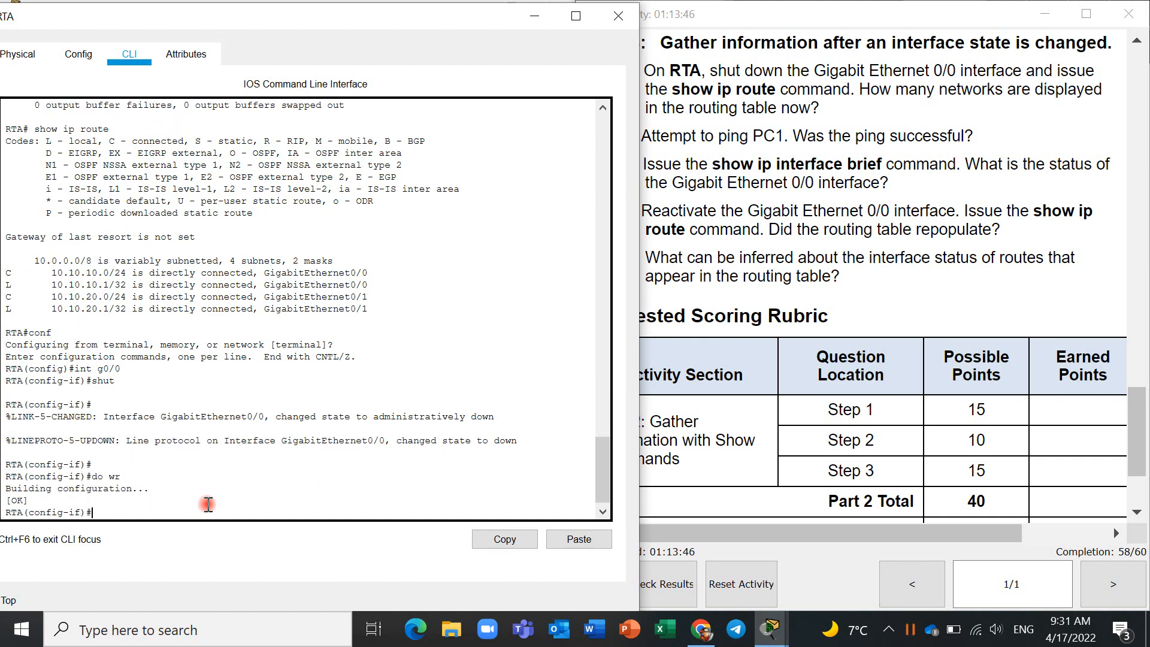
{"action": "type", "text": "end"}
{"action": "key", "text": "Return"}
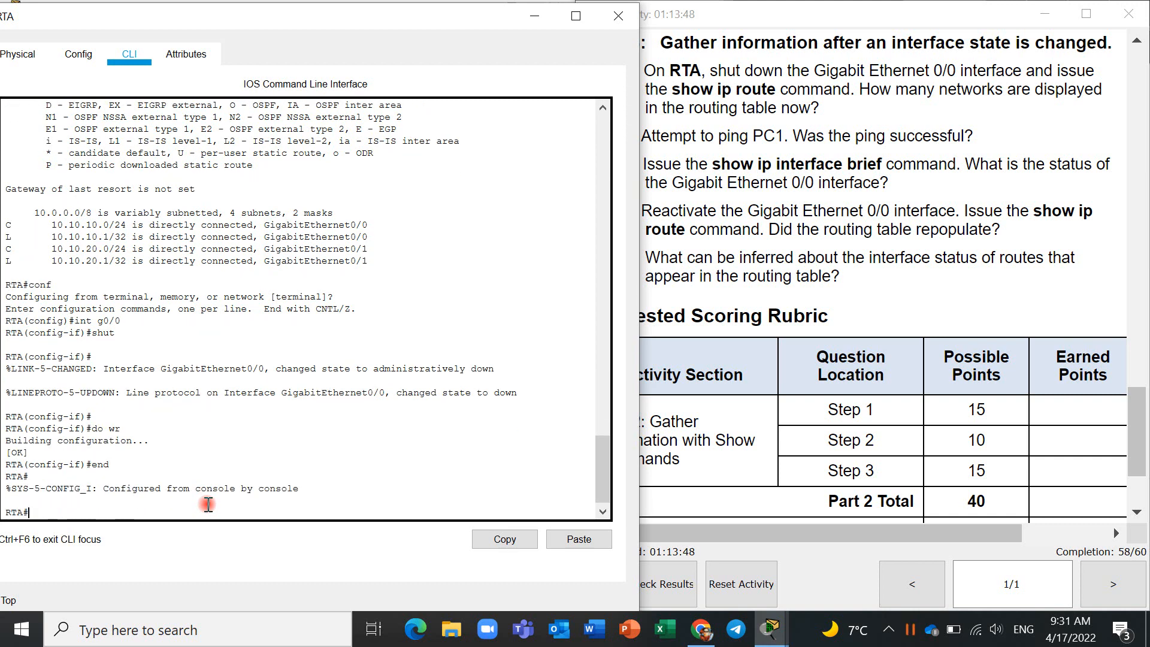
{"action": "key", "text": "Return"}
{"action": "key", "text": "Return"}
- Run show ip route on RTA and highlight the connected network's address to determine which networks are displayed
{"action": "type", "text": "sh"}
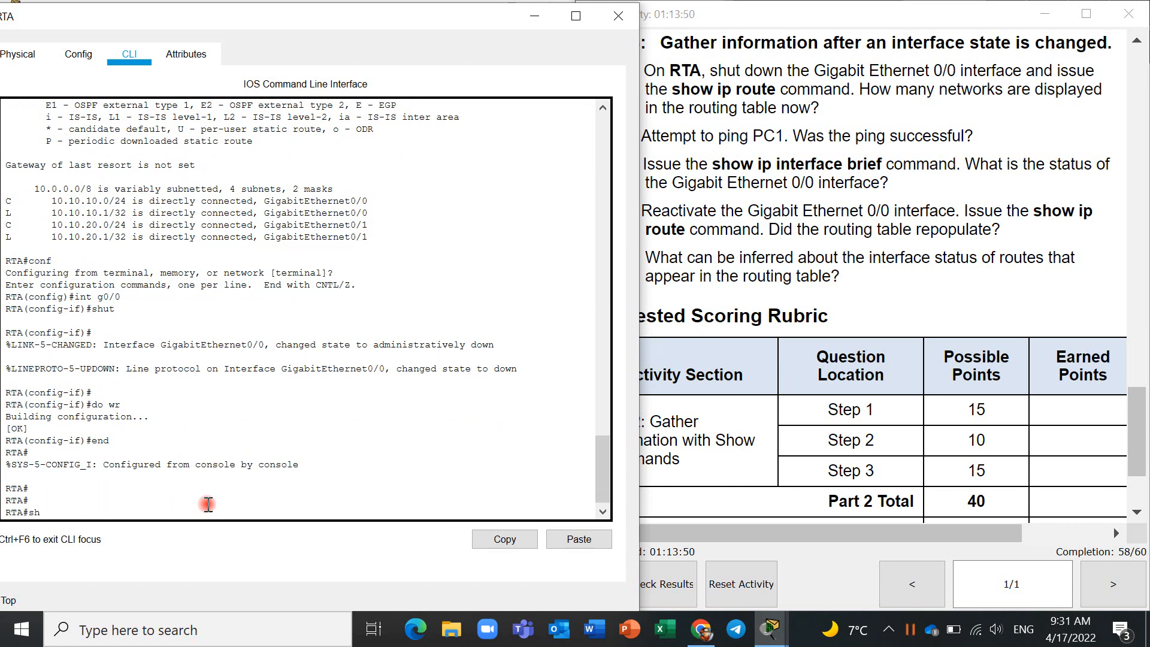
{"action": "type", "text": "ow ip route"}
{"action": "key", "text": "Return"}
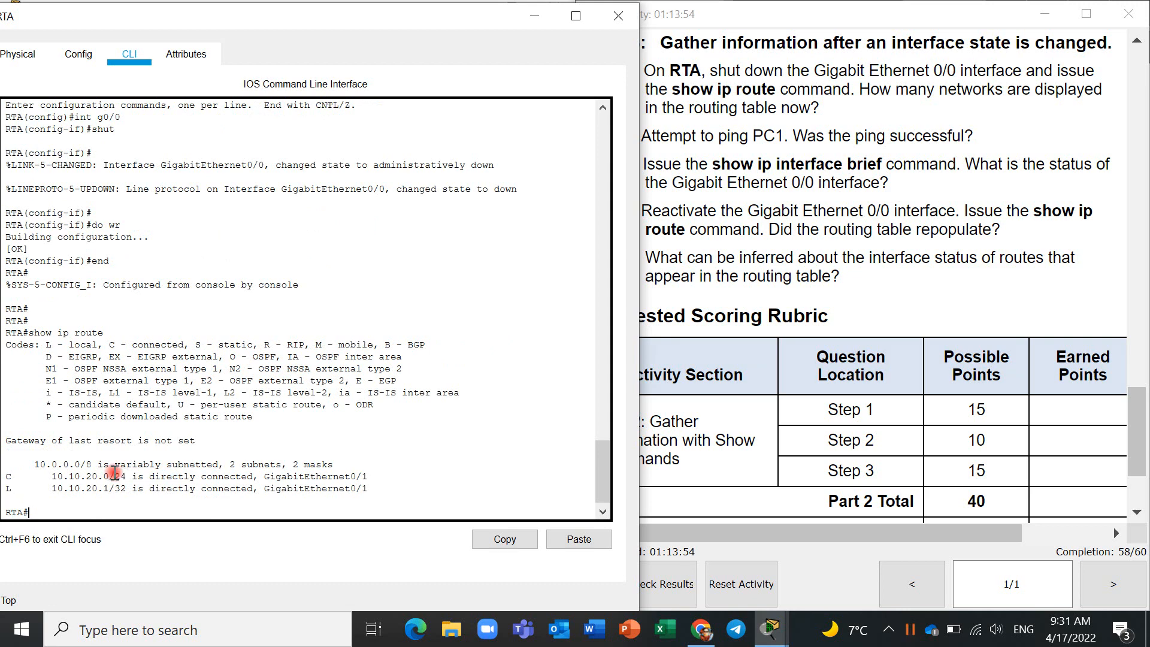
{"action": "left_click_drag", "start_coordinate": [52, 478], "coordinate": [108, 477]}
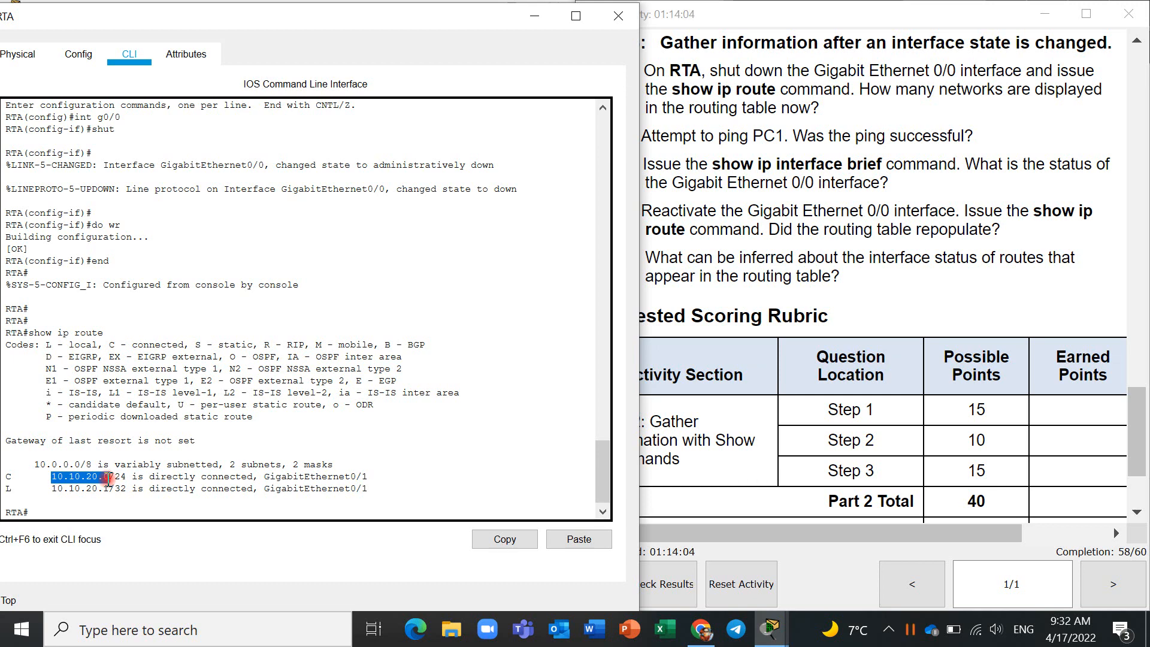
{"action": "left_click", "coordinate": [119, 510]}
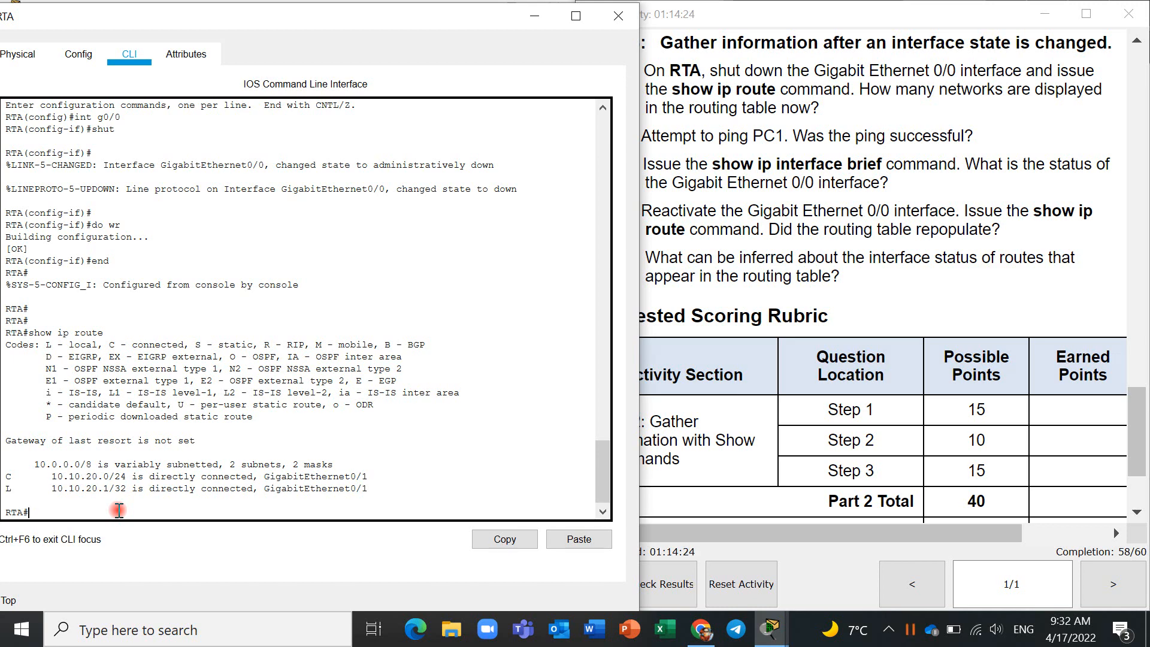
- Look up PC1's address in the Addressing Table and ping 10.10.10.10 from RTA
{"action": "type", "text": "ping"}
{"action": "scroll", "coordinate": [597, 354], "scroll_direction": "up", "scroll_amount": 20}
{"action": "scroll", "coordinate": [596, 351], "scroll_direction": "down", "scroll_amount": 20}
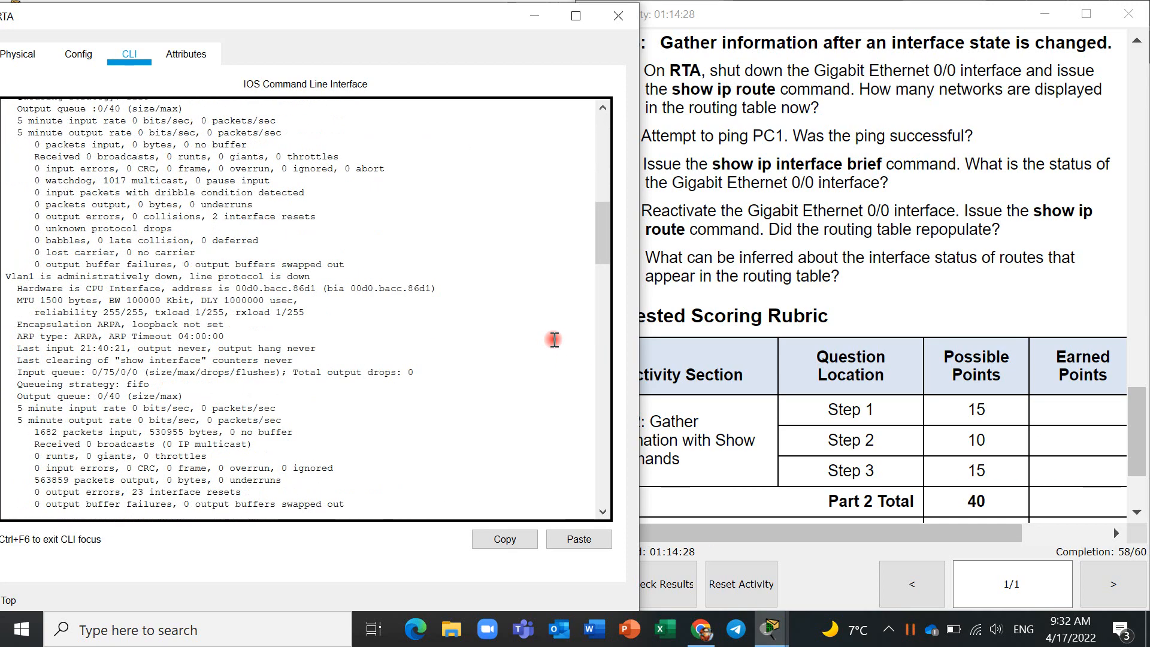
{"action": "scroll", "coordinate": [554, 252], "scroll_direction": "down", "scroll_amount": 10}
{"action": "scroll", "coordinate": [882, 246], "scroll_direction": "up", "scroll_amount": 15}
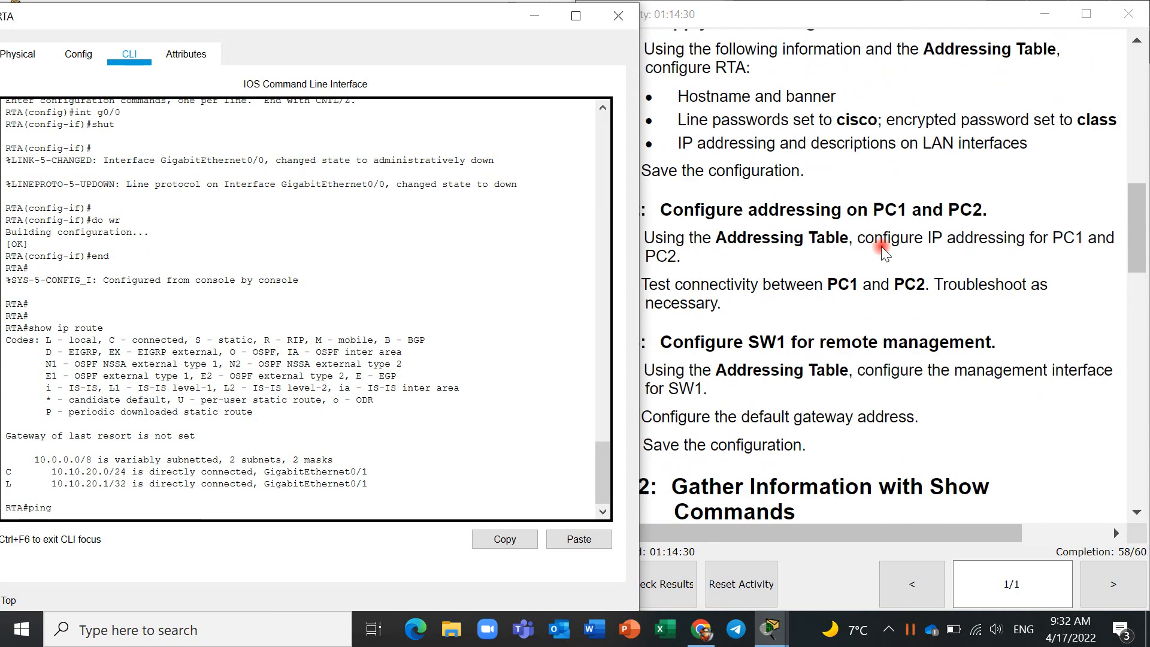
{"action": "scroll", "coordinate": [882, 246], "scroll_direction": "up", "scroll_amount": 6}
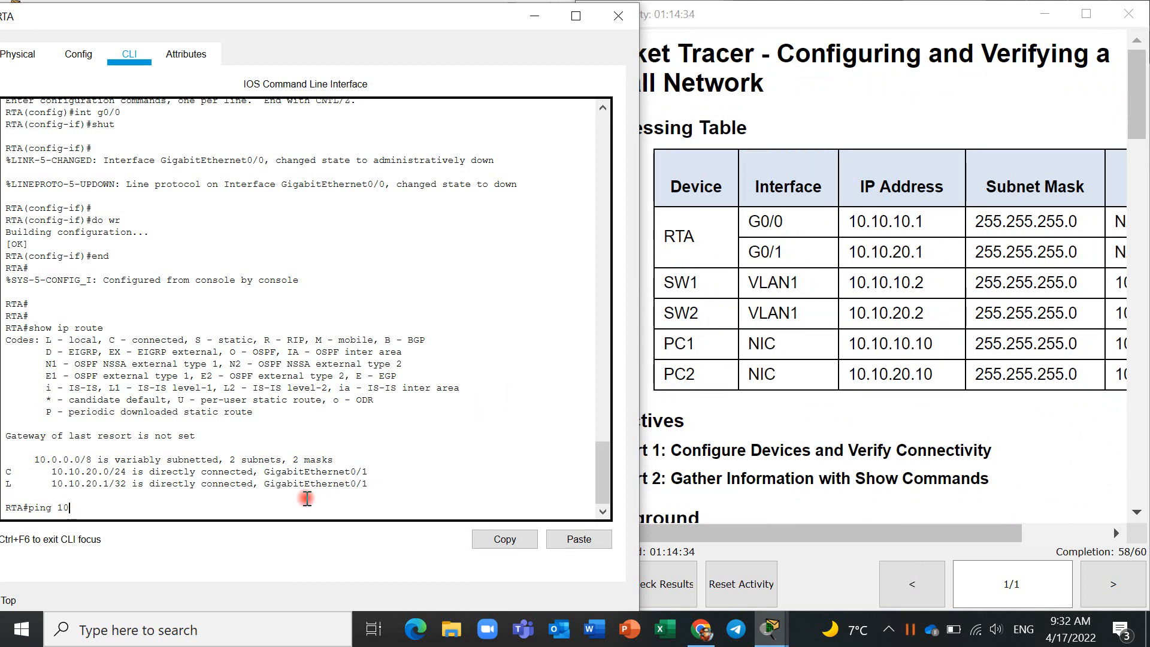
{"action": "type", "text": "0.10.10.10"}
{"action": "key", "text": "Return"}
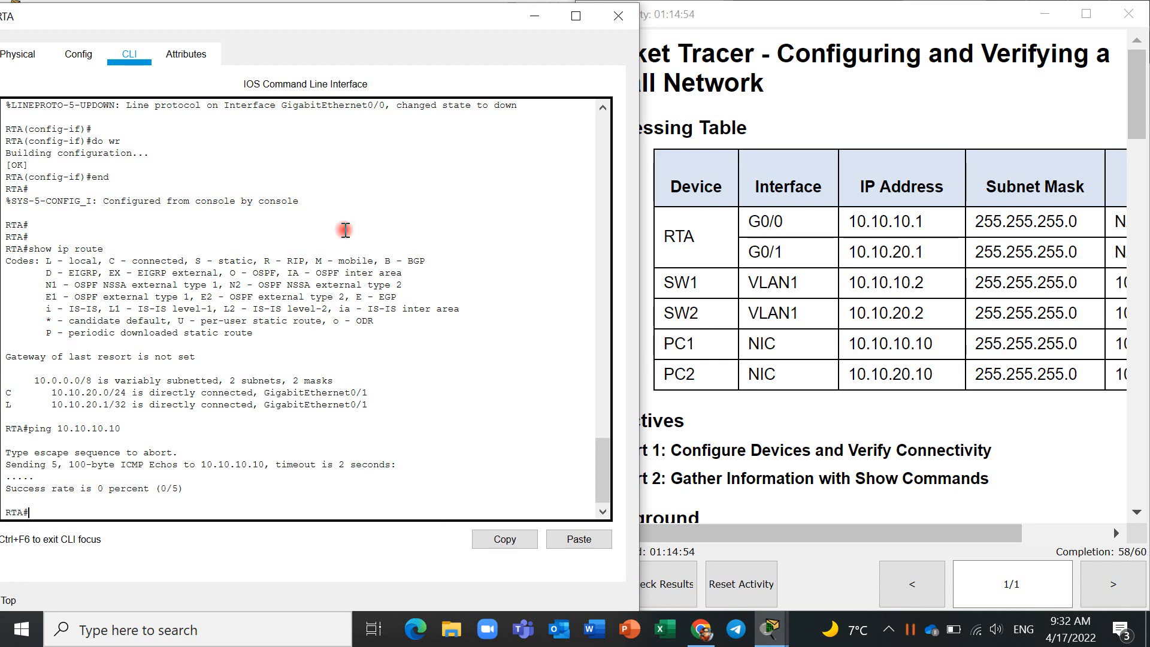
- Check RTA's link states in the topology and return to the Step 3 questions in the activity instructions
{"action": "left_click", "coordinate": [542, 18]}
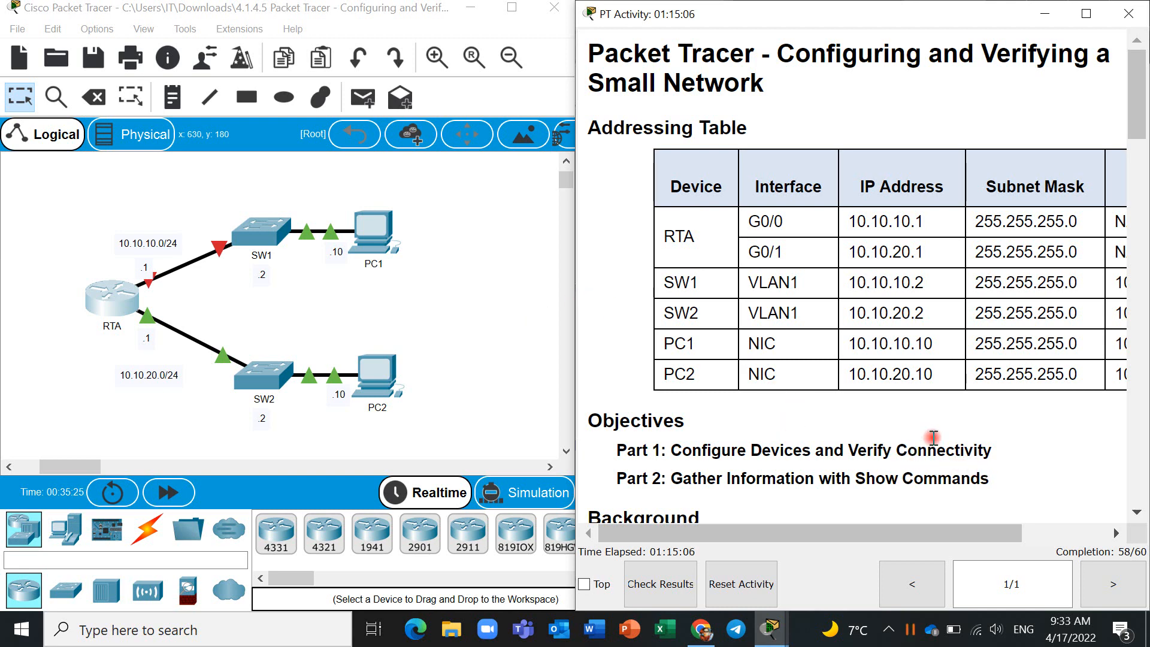
{"action": "scroll", "coordinate": [932, 441], "scroll_direction": "down", "scroll_amount": 10}
{"action": "scroll", "coordinate": [917, 397], "scroll_direction": "down", "scroll_amount": 5}
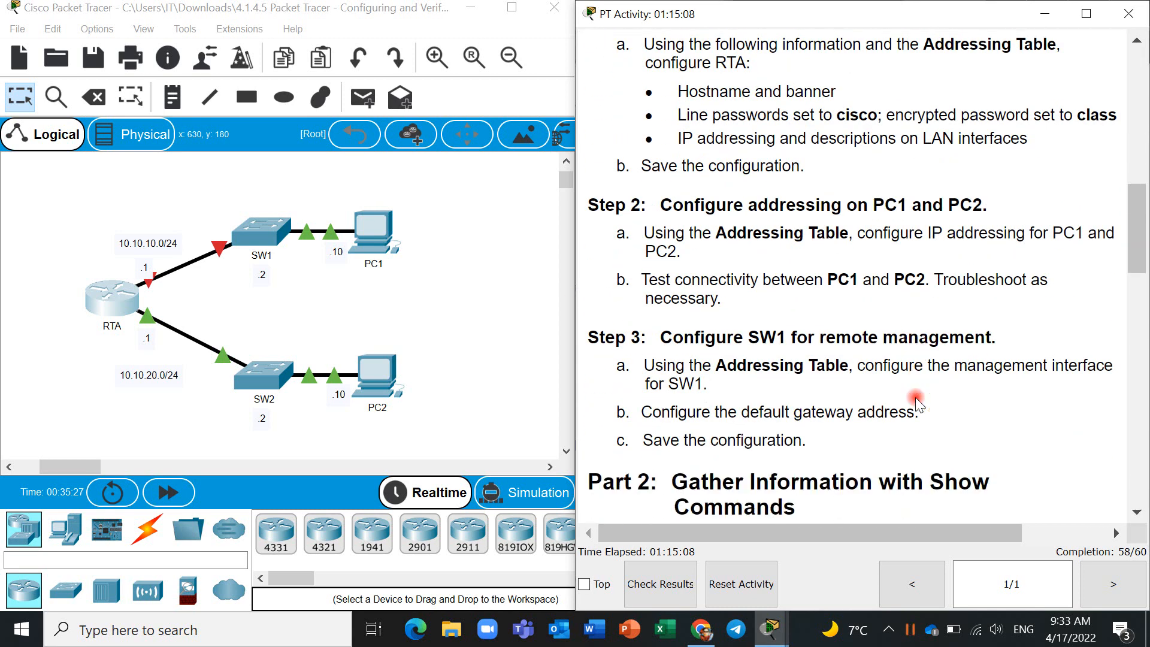
{"action": "scroll", "coordinate": [917, 397], "scroll_direction": "down", "scroll_amount": 15}
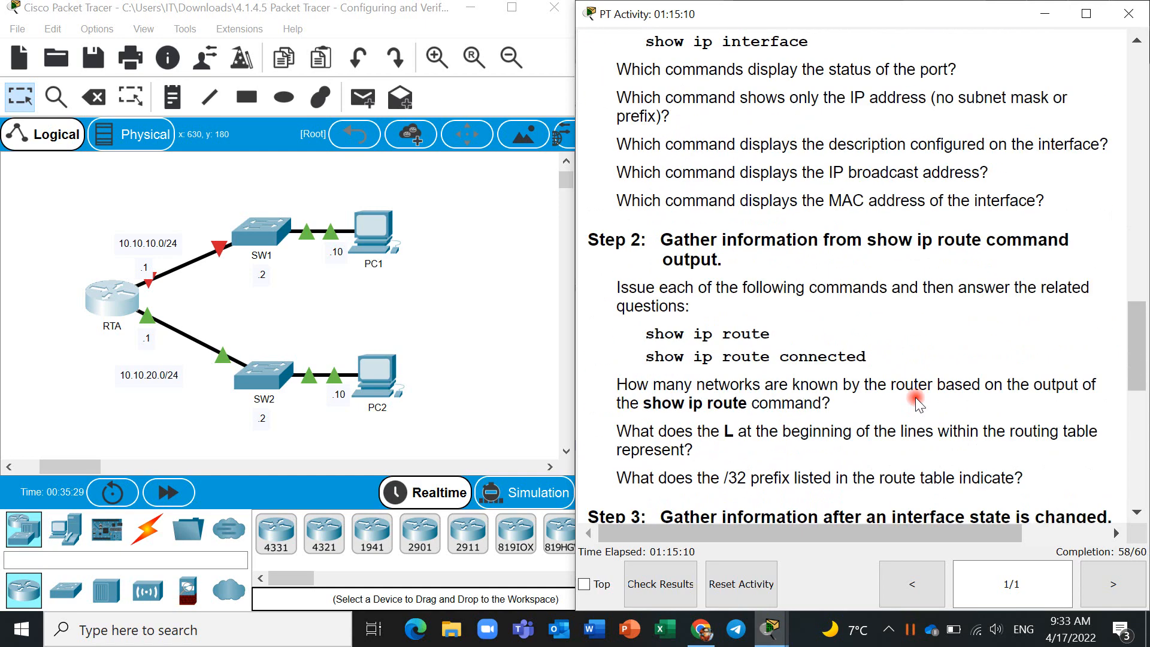
{"action": "scroll", "coordinate": [916, 400], "scroll_direction": "up", "scroll_amount": 8}
{"action": "scroll", "coordinate": [917, 401], "scroll_direction": "down", "scroll_amount": 3}
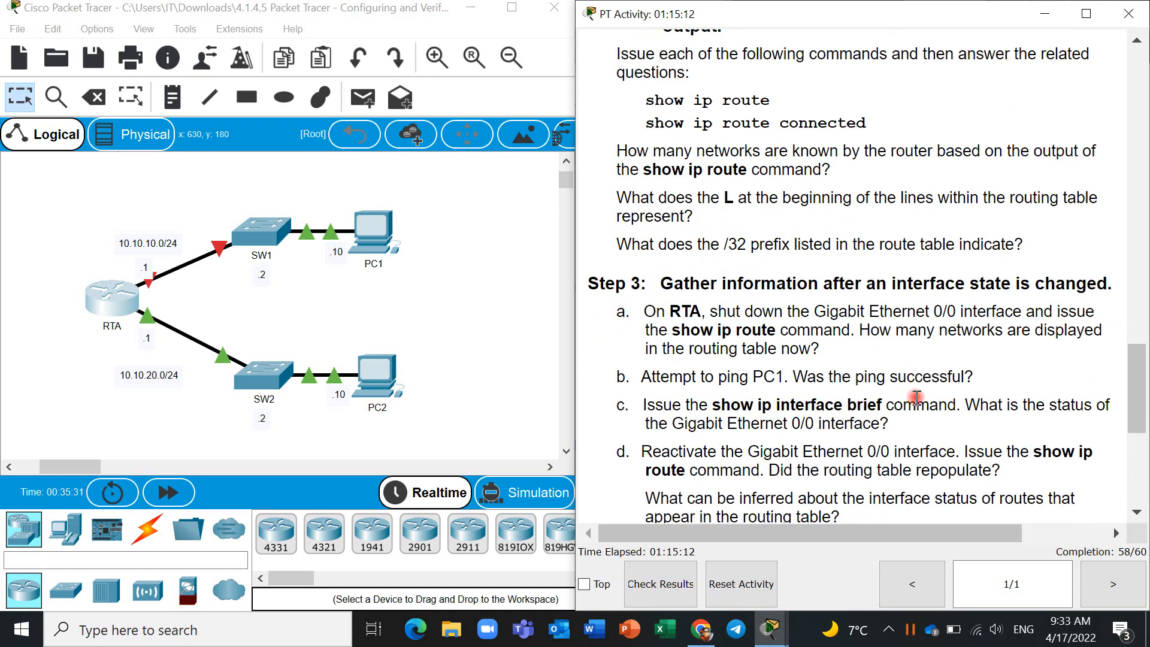
{"action": "scroll", "coordinate": [916, 397], "scroll_direction": "down", "scroll_amount": 3}
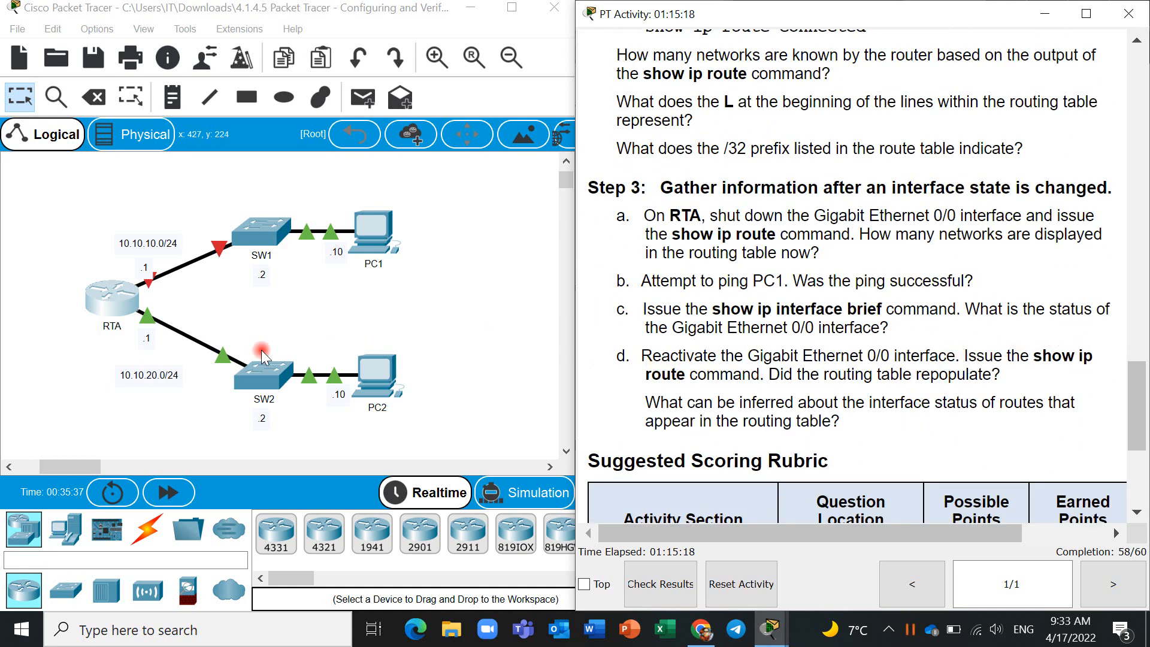
- Run show ip int br on RTA and highlight the GigabitEthernet0/0 row for the interface status question
{"action": "left_click", "coordinate": [118, 310]}
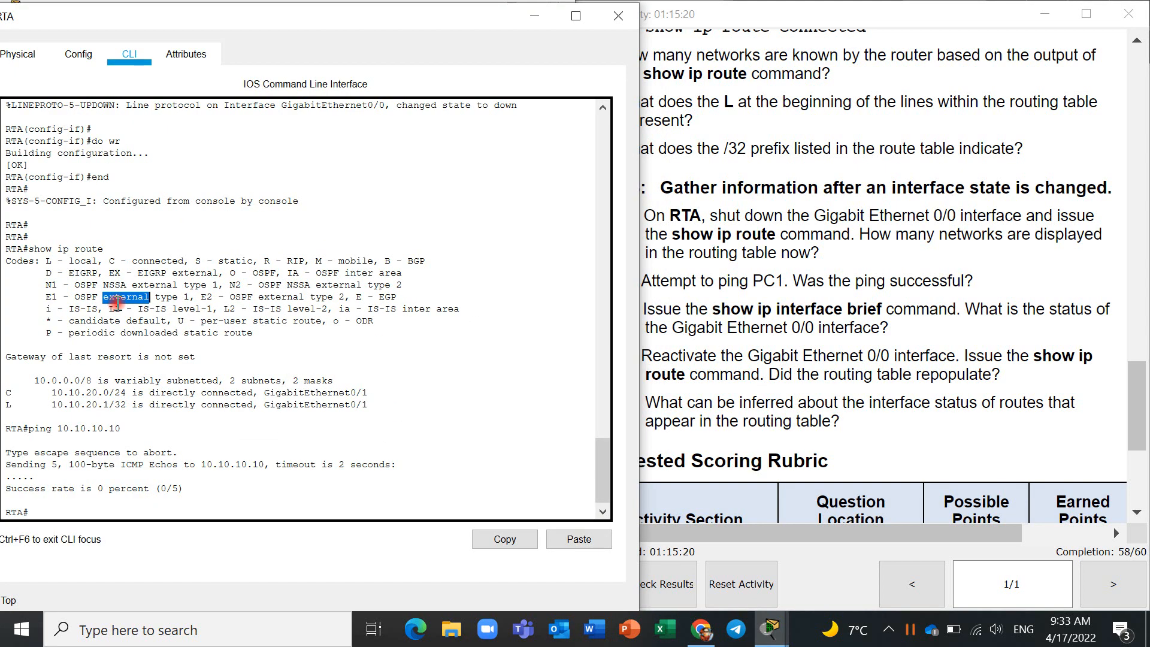
{"action": "type", "text": "s"}
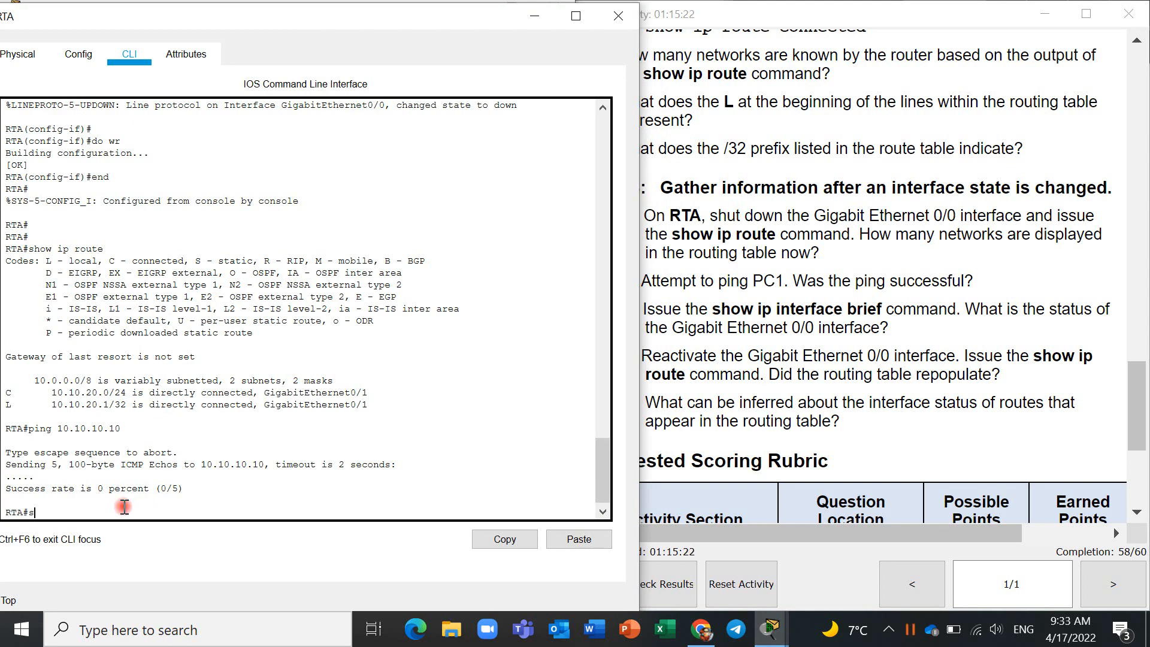
{"action": "type", "text": "how"}
{"action": "key", "text": "BackSpace"}
{"action": "type", "text": "nt br"}
{"action": "key", "text": "Return"}
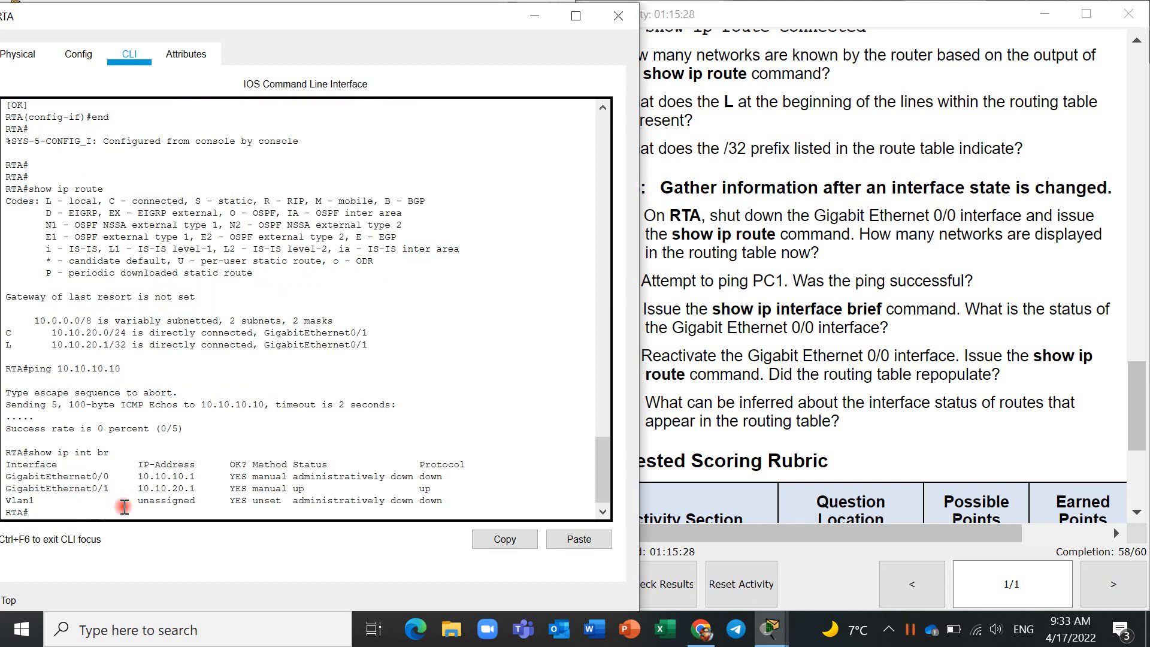
{"action": "left_click_drag", "start_coordinate": [444, 476], "coordinate": [12, 477]}
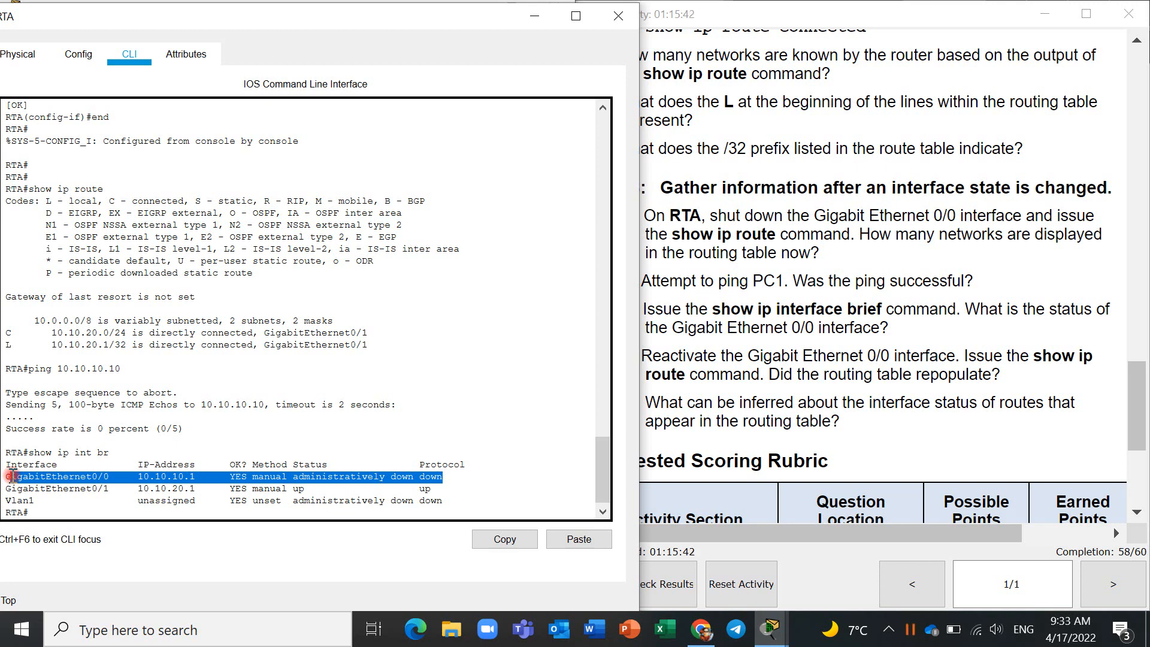
{"action": "left_click", "coordinate": [63, 518]}
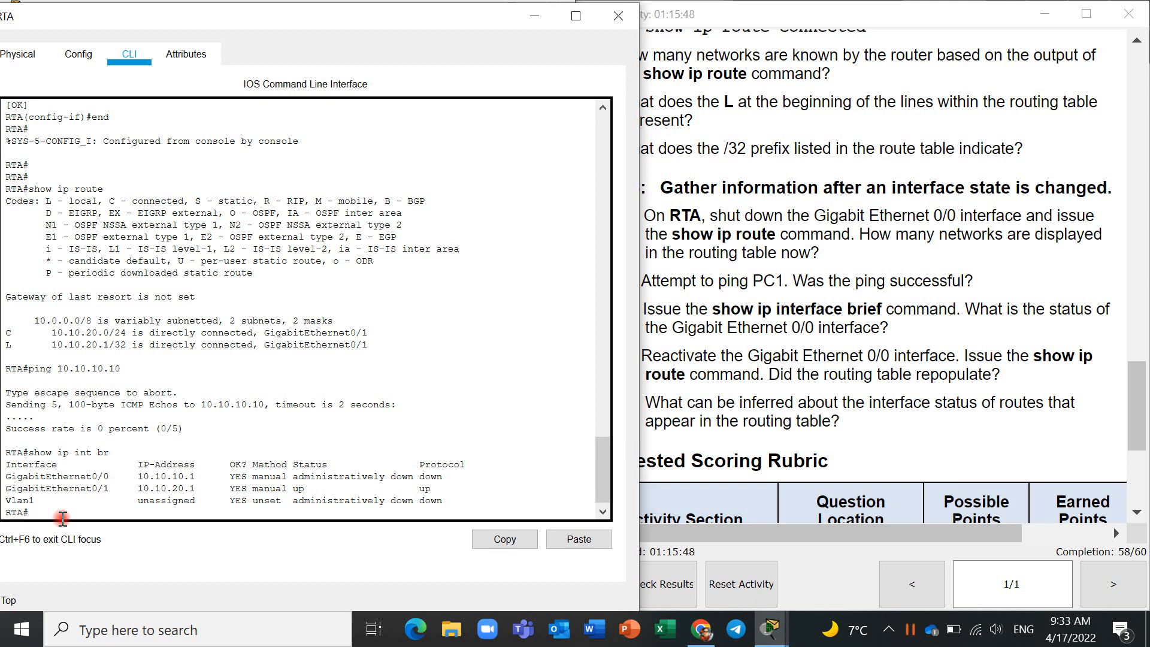
- Read Step 3's instruction on reactivating Gigabit Ethernet 0/0 and the scoring rubric below it
{"action": "scroll", "coordinate": [791, 427], "scroll_direction": "down", "scroll_amount": 4}
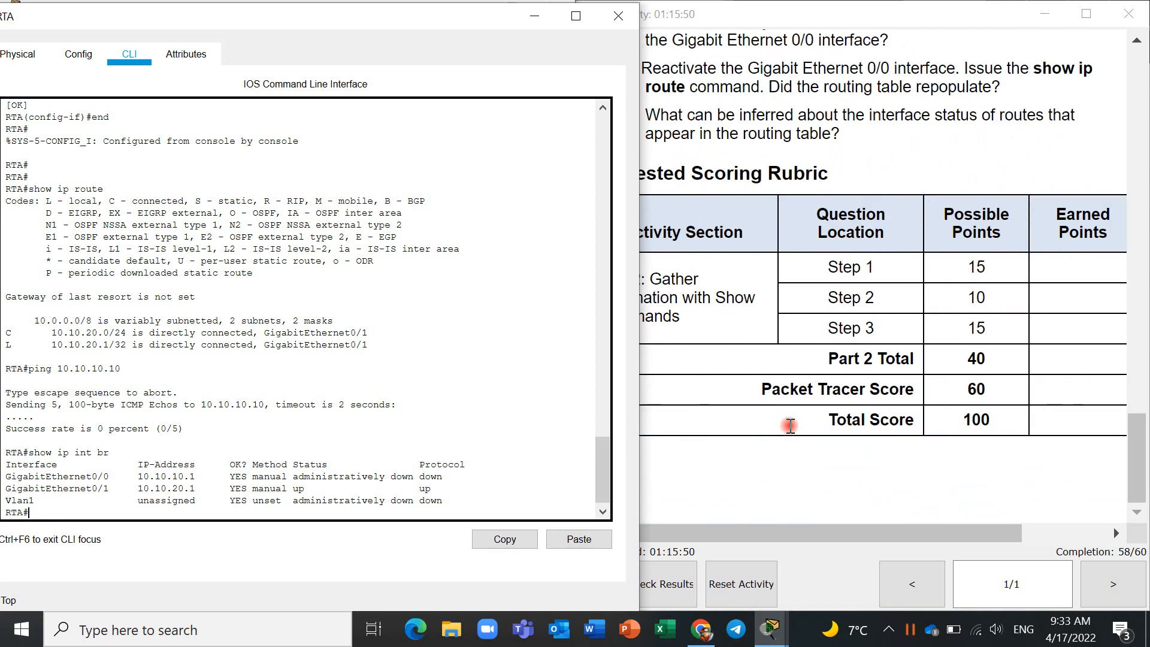
{"action": "scroll", "coordinate": [791, 426], "scroll_direction": "up", "scroll_amount": 2}
{"action": "scroll", "coordinate": [791, 427], "scroll_direction": "up", "scroll_amount": 1}
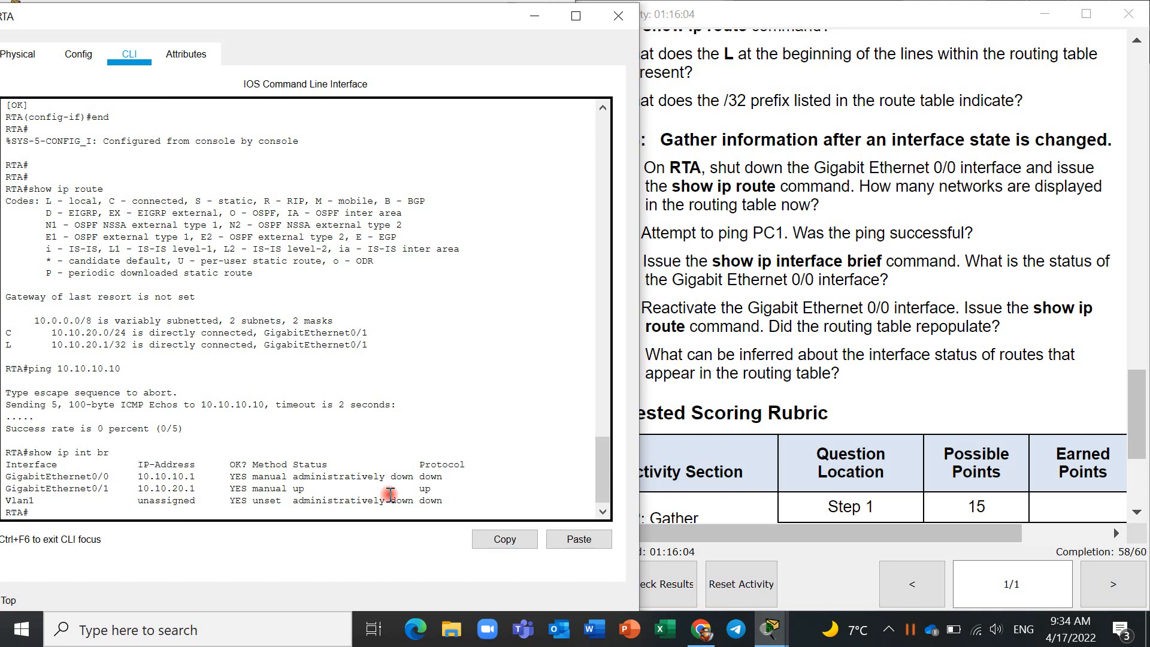
- Reactivate RTA's GigabitEthernet0/0 interface by issuing no shut in its interface configuration mode
{"action": "type", "text": "conf t"}
{"action": "key", "text": "Return"}
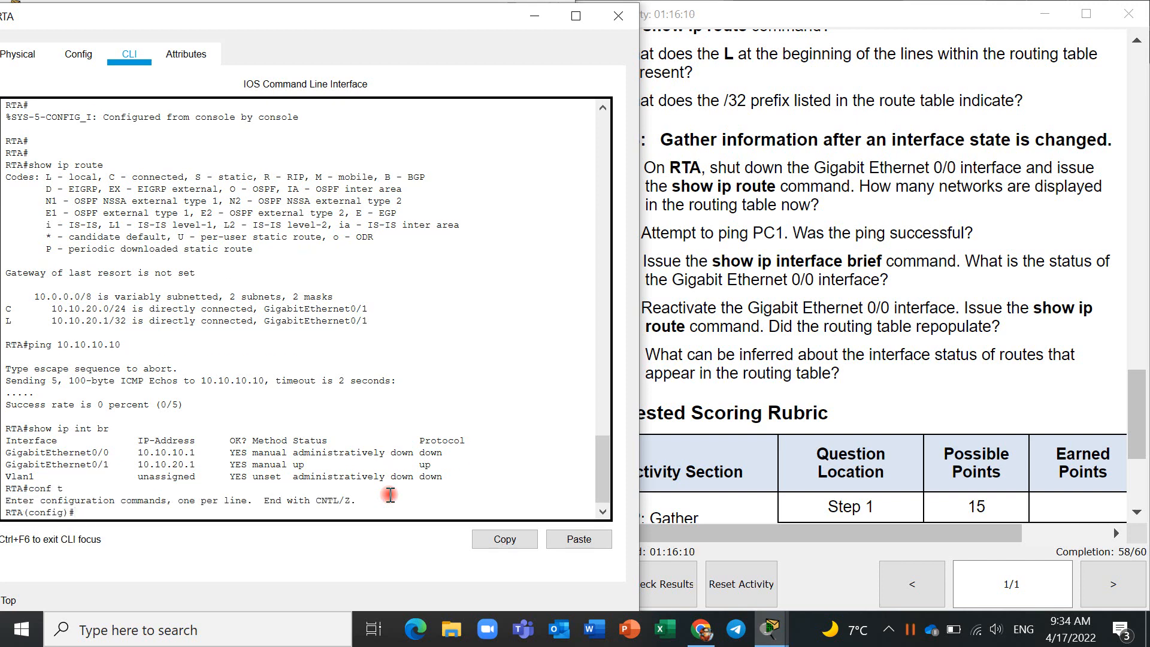
{"action": "type", "text": "int g0/0"}
{"action": "key", "text": "Return"}
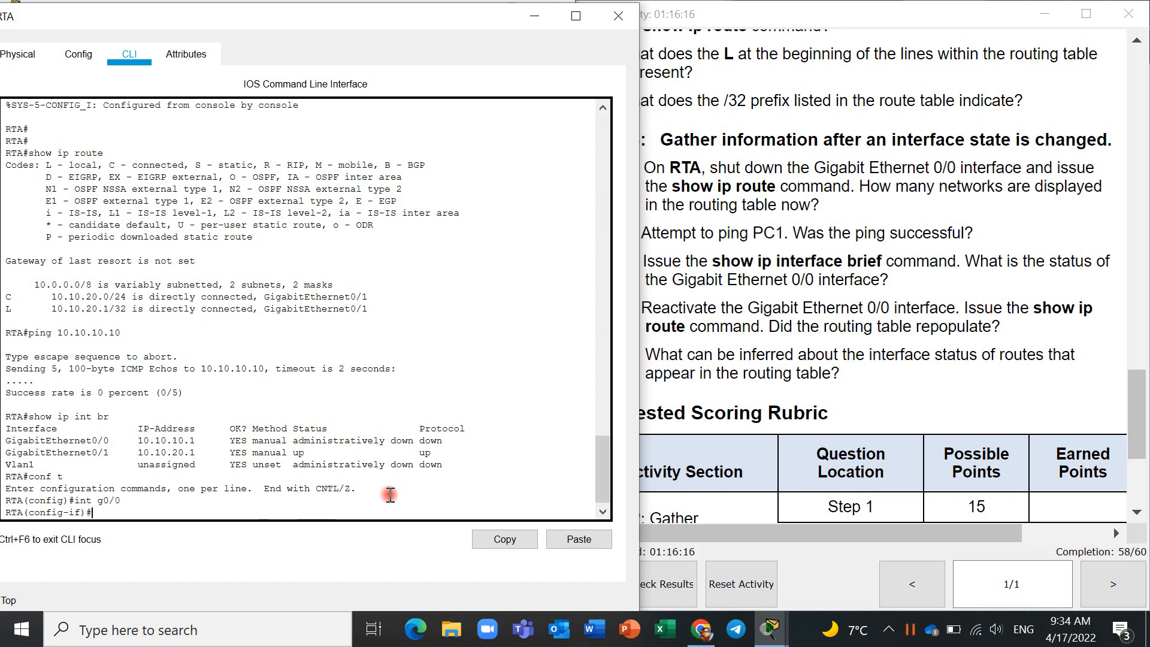
{"action": "type", "text": "no shut"}
{"action": "key", "text": "Return"}
{"action": "left_click_drag", "start_coordinate": [525, 502], "coordinate": [401, 473]}
{"action": "left_click", "coordinate": [509, 505]}
{"action": "key", "text": "Return"}
{"action": "key", "text": "Return"}
{"action": "key", "text": "Return"}
{"action": "key", "text": "Return"}
{"action": "key", "text": "Return"}
{"action": "key", "text": "Return"}
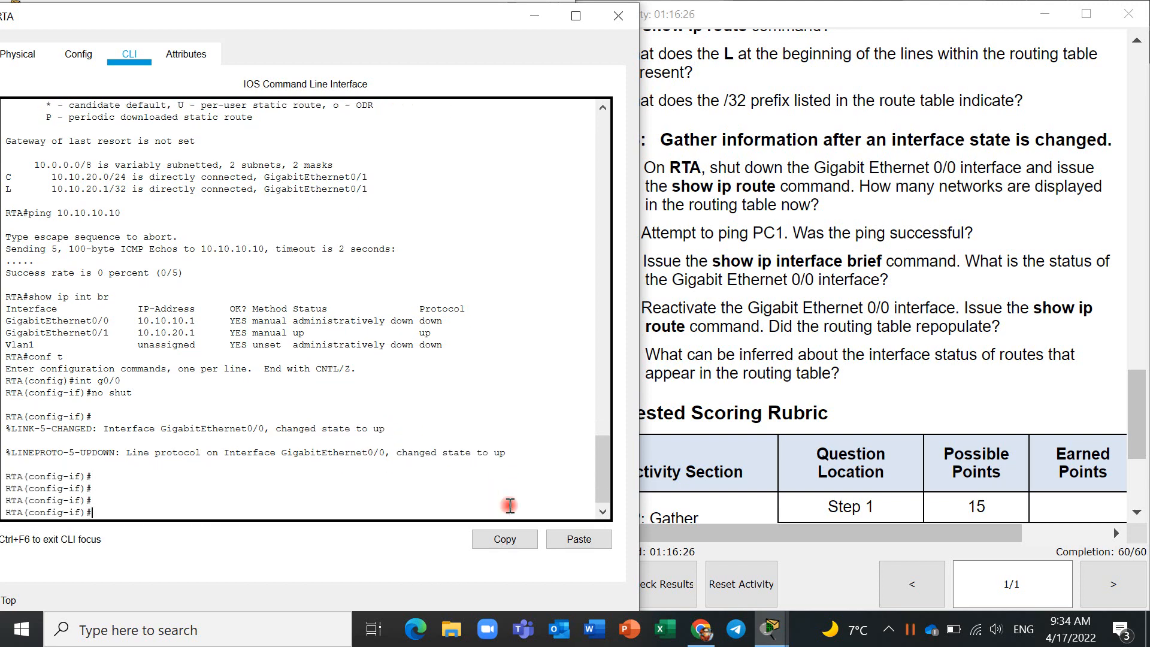
- End RTA's interface configuration mode and return to the privileged EXEC prompt
{"action": "type", "text": "end"}
{"action": "key", "text": "Return"}
{"action": "key", "text": "Return"}
{"action": "key", "text": "Return"}
{"action": "key", "text": "Return"}
{"action": "key", "text": "Return"}
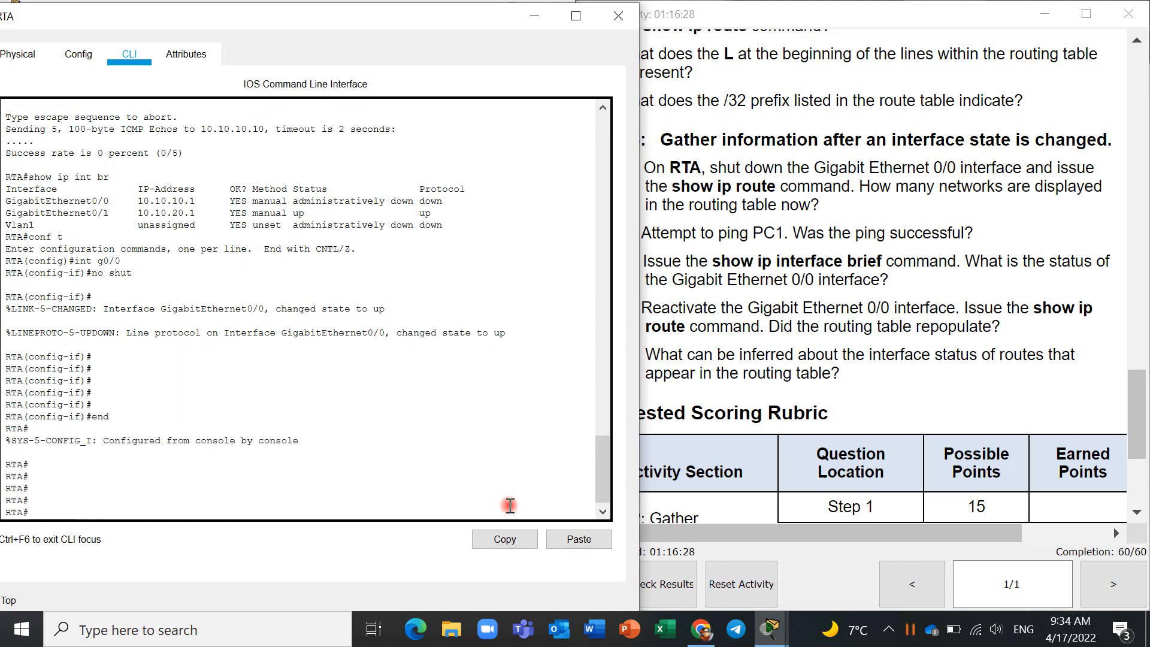
- Display RTA's routing table with the sho ip route command to check whether it repopulated
{"action": "type", "text": "shwo ip route"}
{"action": "key", "text": "Return"}
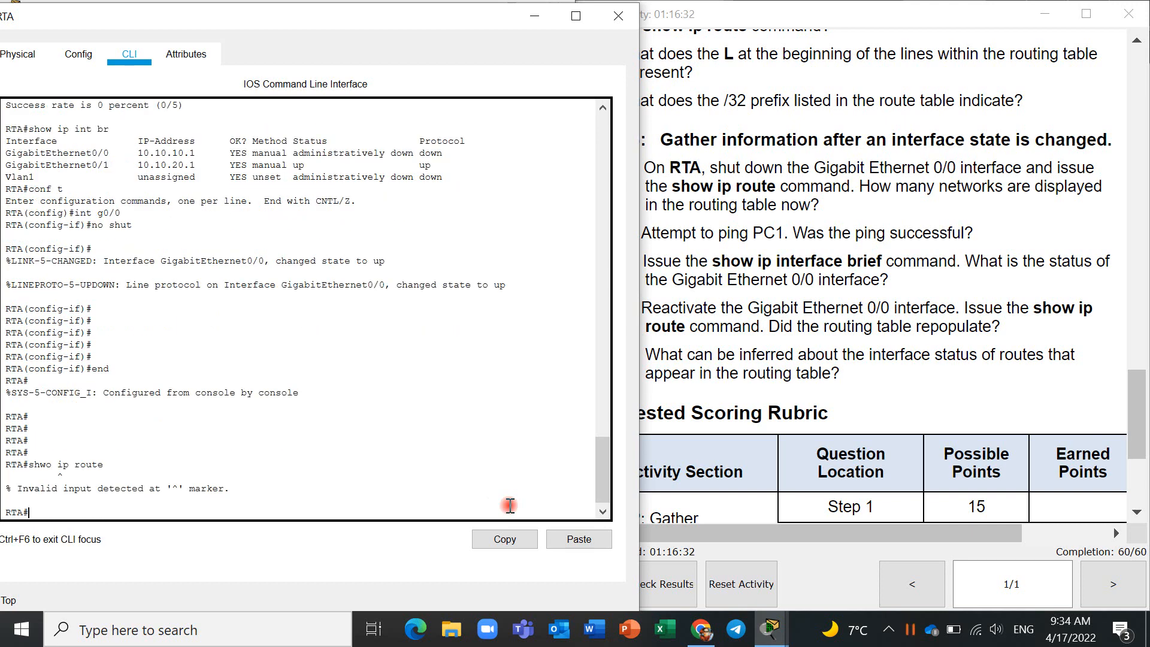
{"action": "key", "text": "Up"}
{"action": "key", "text": "Left"}
{"action": "key", "text": "Left"}
{"action": "key", "text": "Left"}
{"action": "key", "text": "Left"}
{"action": "key", "text": "BackSpace"}
{"action": "key", "text": "Return"}
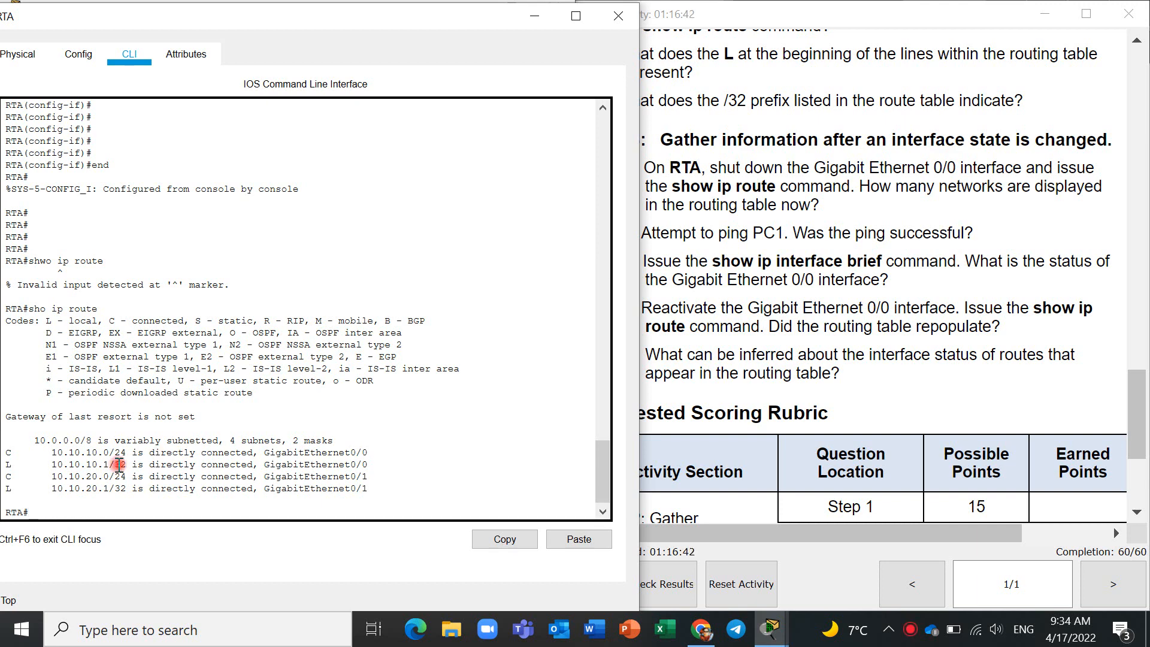
- Highlight the directly connected 10.10.10.0/24 route on GigabitEthernet0/0 in RTA's output and return to the activity instructions
{"action": "left_click_drag", "start_coordinate": [370, 453], "coordinate": [4, 457]}
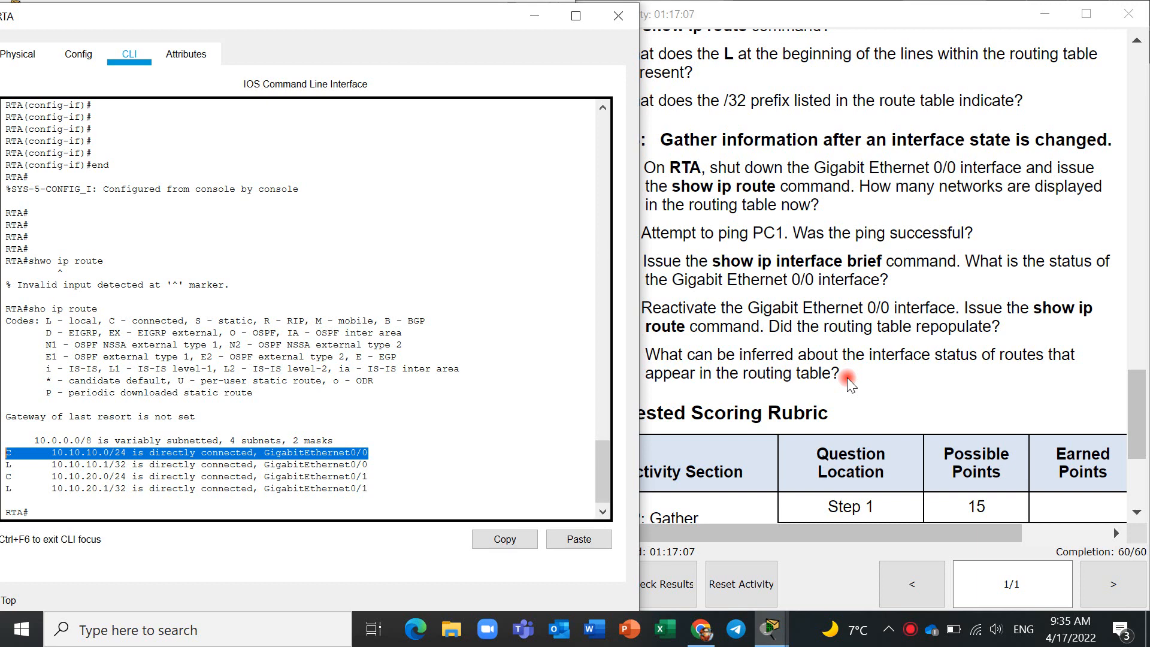
{"action": "left_click", "coordinate": [174, 454]}
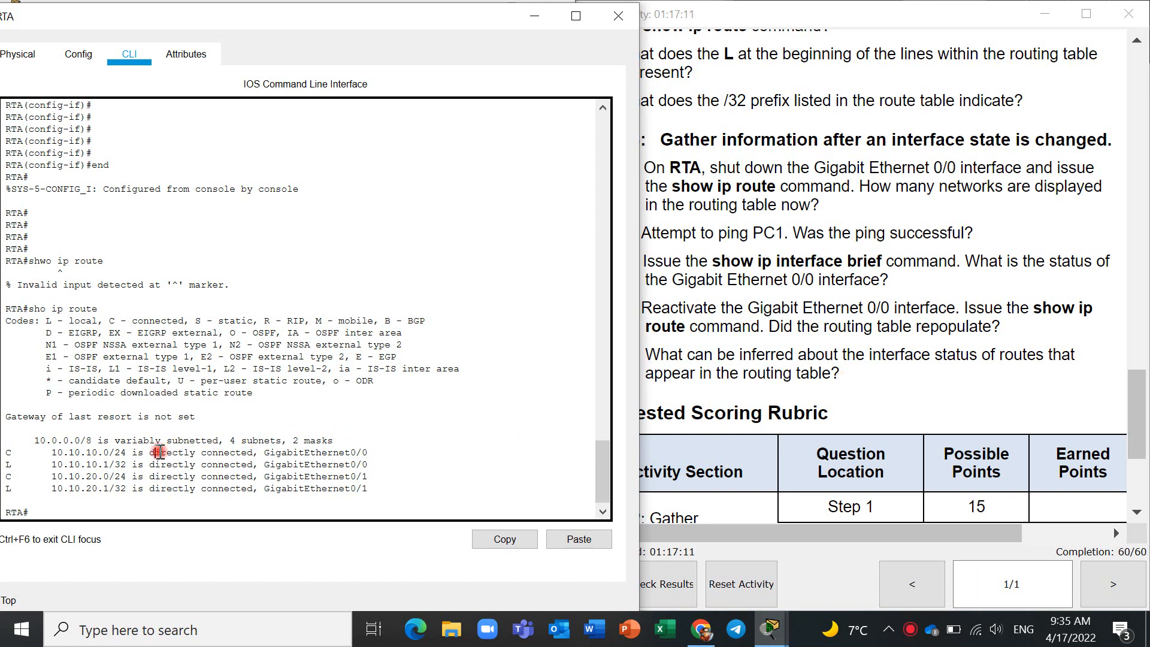
{"action": "left_click_drag", "start_coordinate": [159, 452], "coordinate": [254, 453]}
{"action": "left_click", "coordinate": [669, 422]}
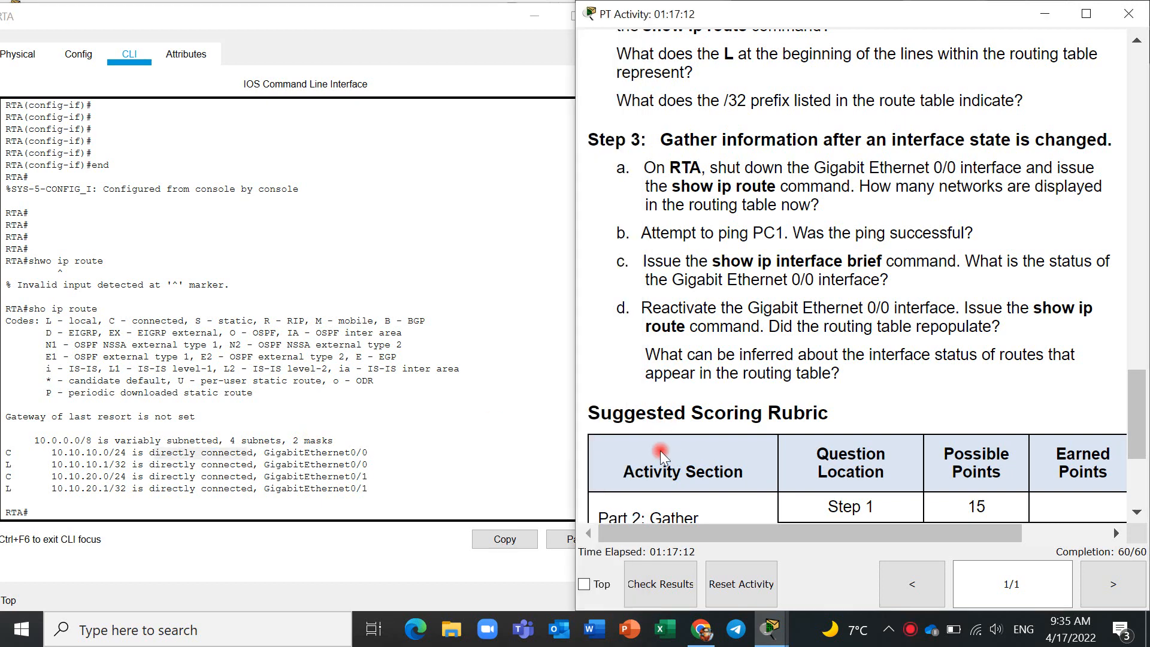
{"action": "left_click", "coordinate": [907, 630]}
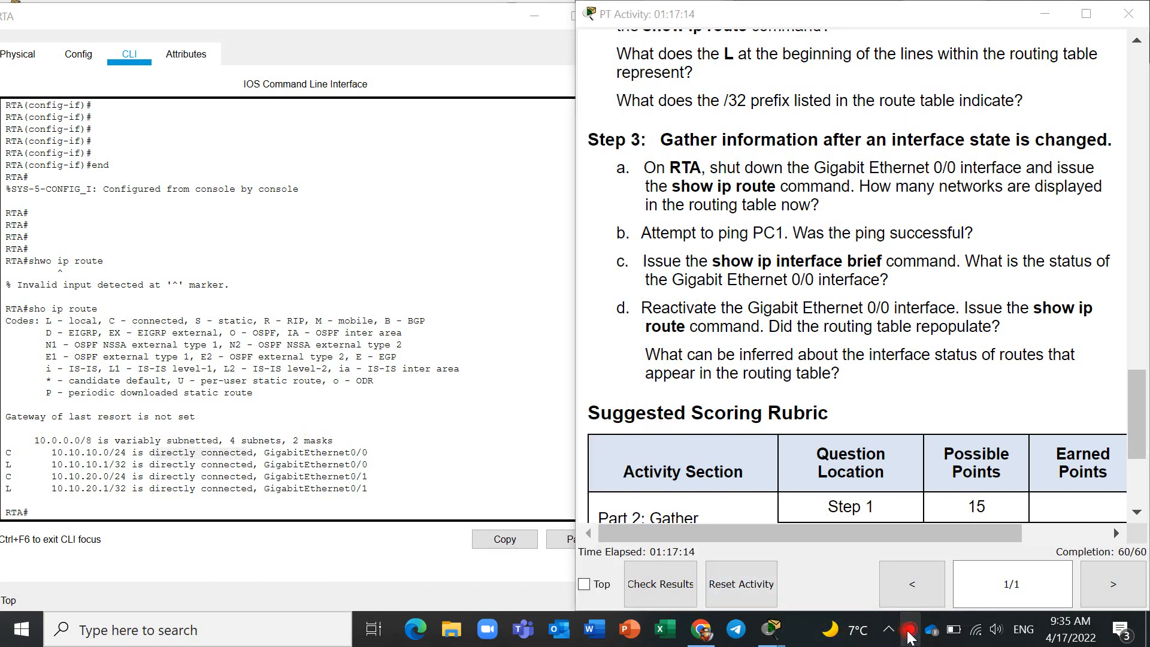